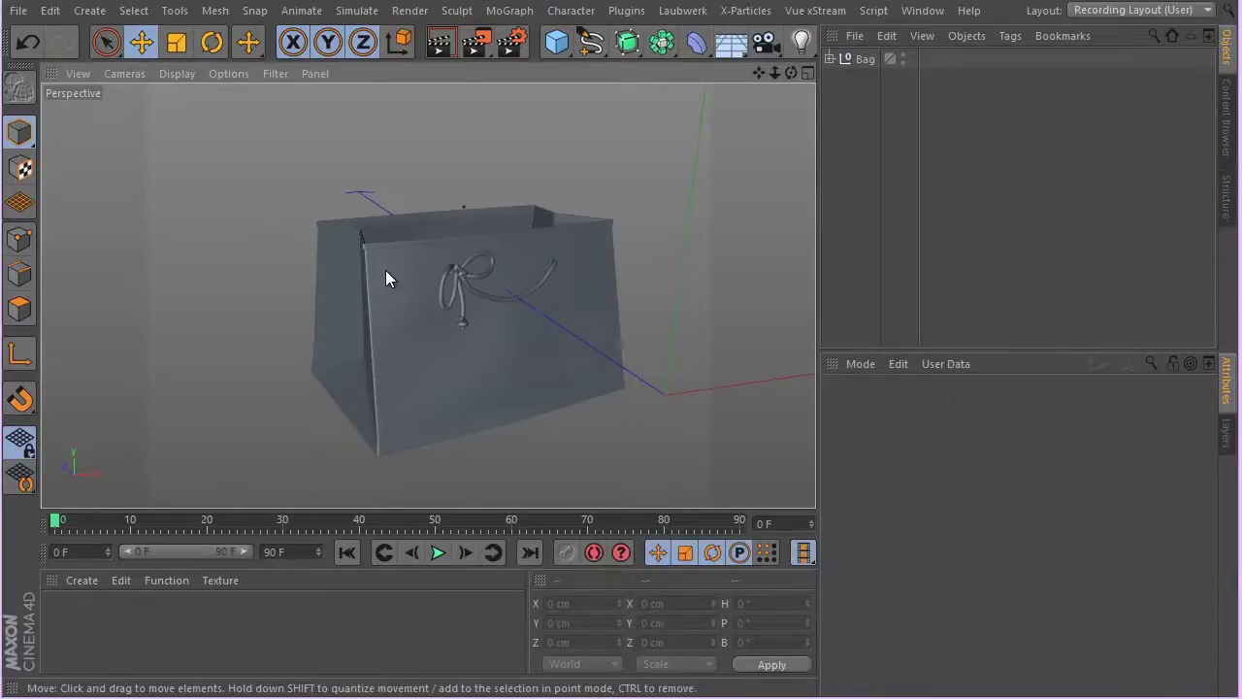
Orbit around the bag from below, front and above, and expand the Bag null to show Rope and MainBag
scroll(385, 270, up, 2)
alt+drag(421, 255, 330, 266)
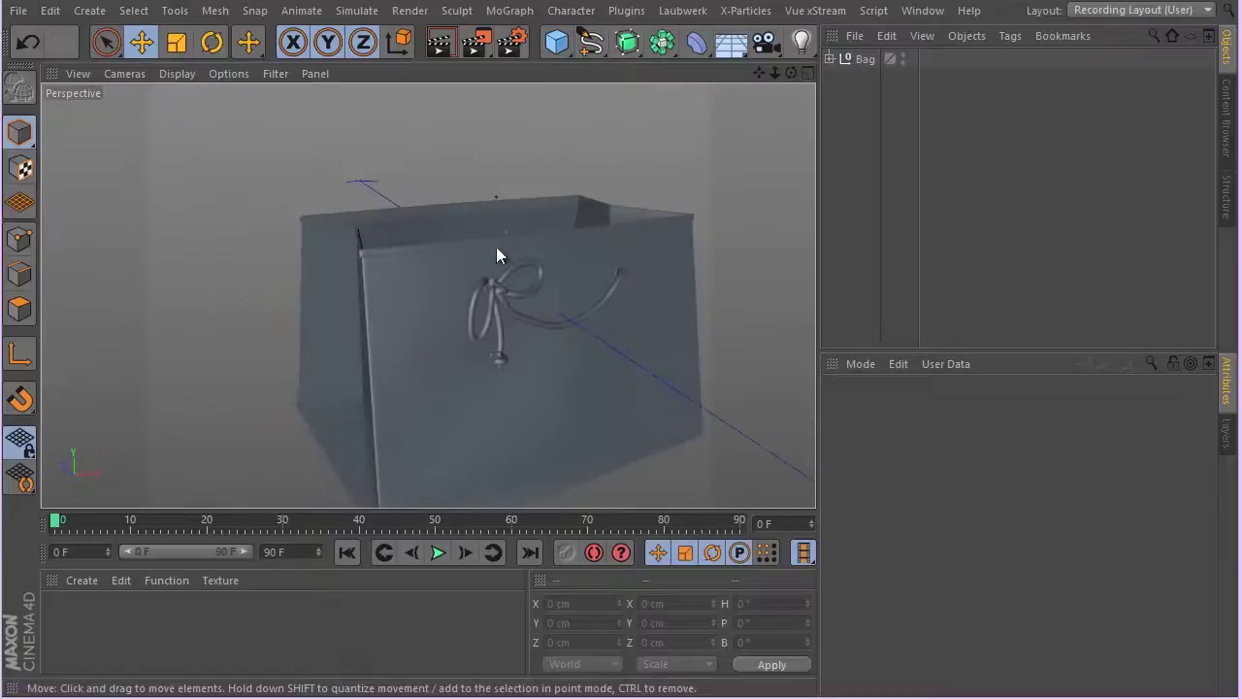
alt+drag(496, 255, 658, 259)
alt+drag(473, 261, 472, 86)
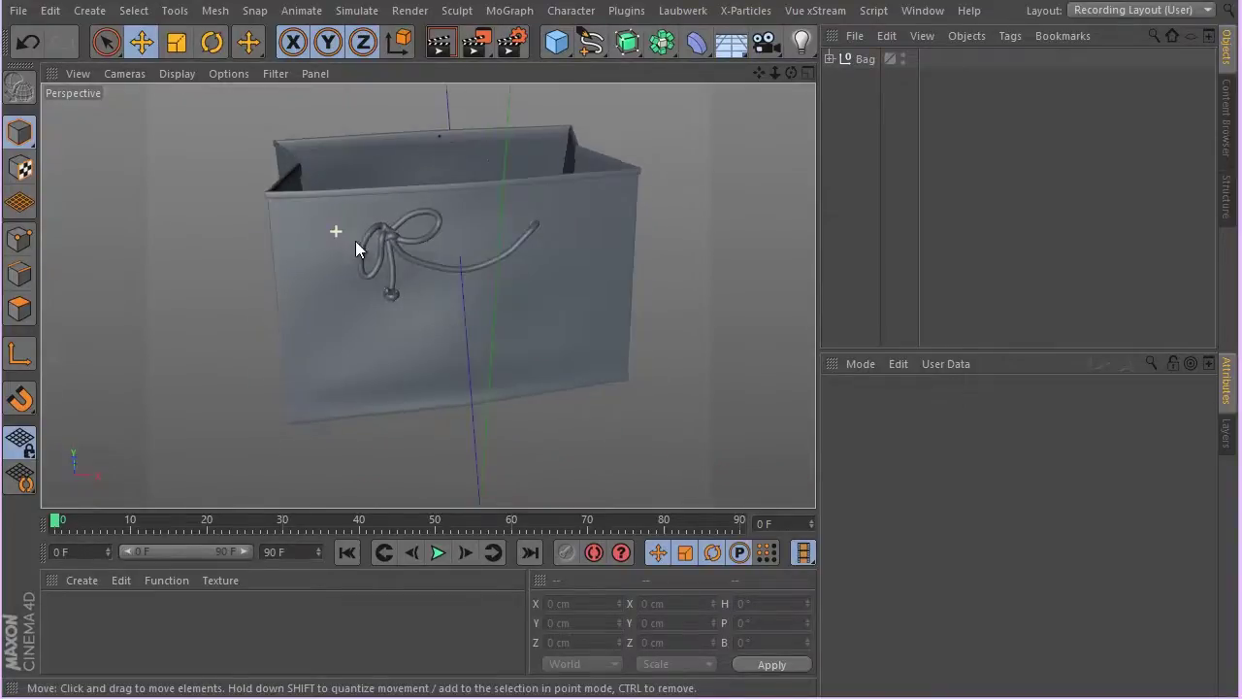
alt+drag(339, 230, 805, 208)
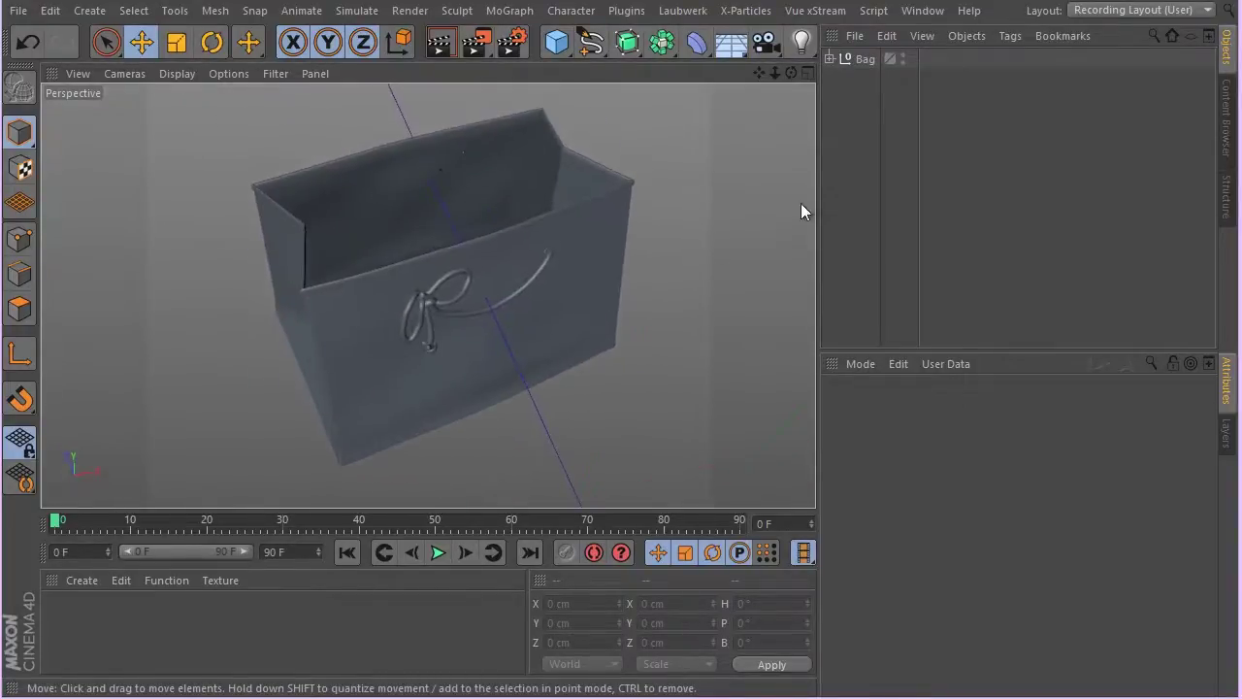
click(830, 58)
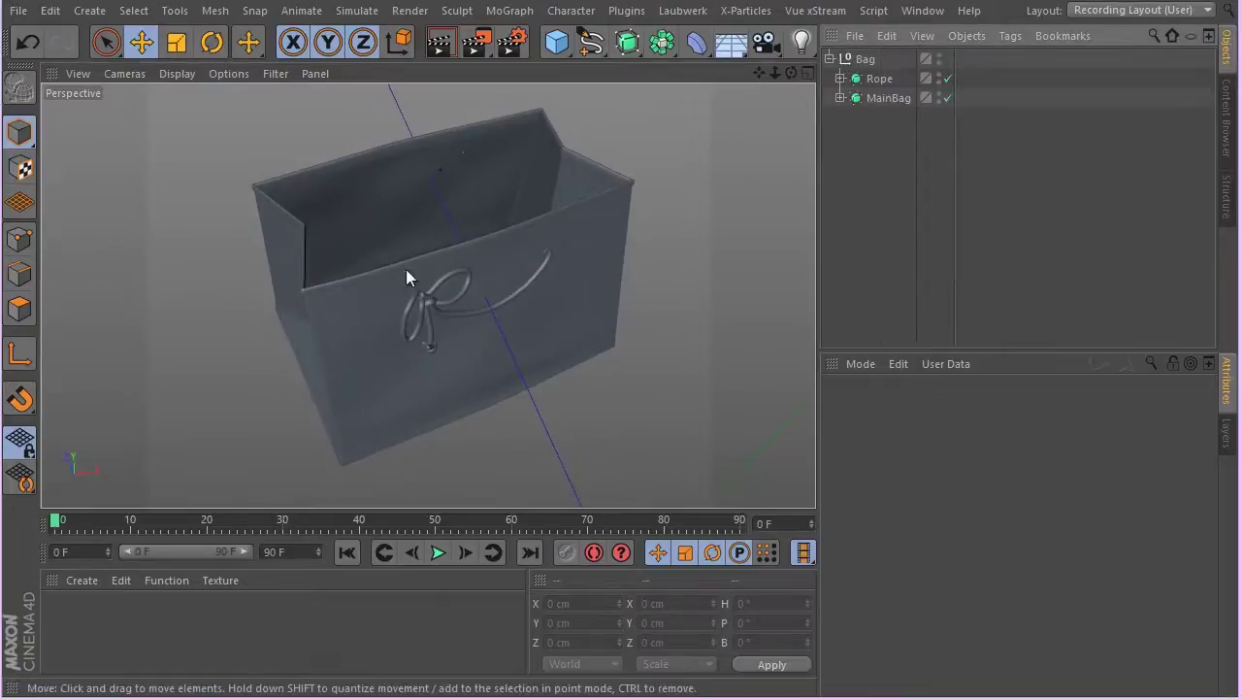
alt+drag(406, 269, 355, 205)
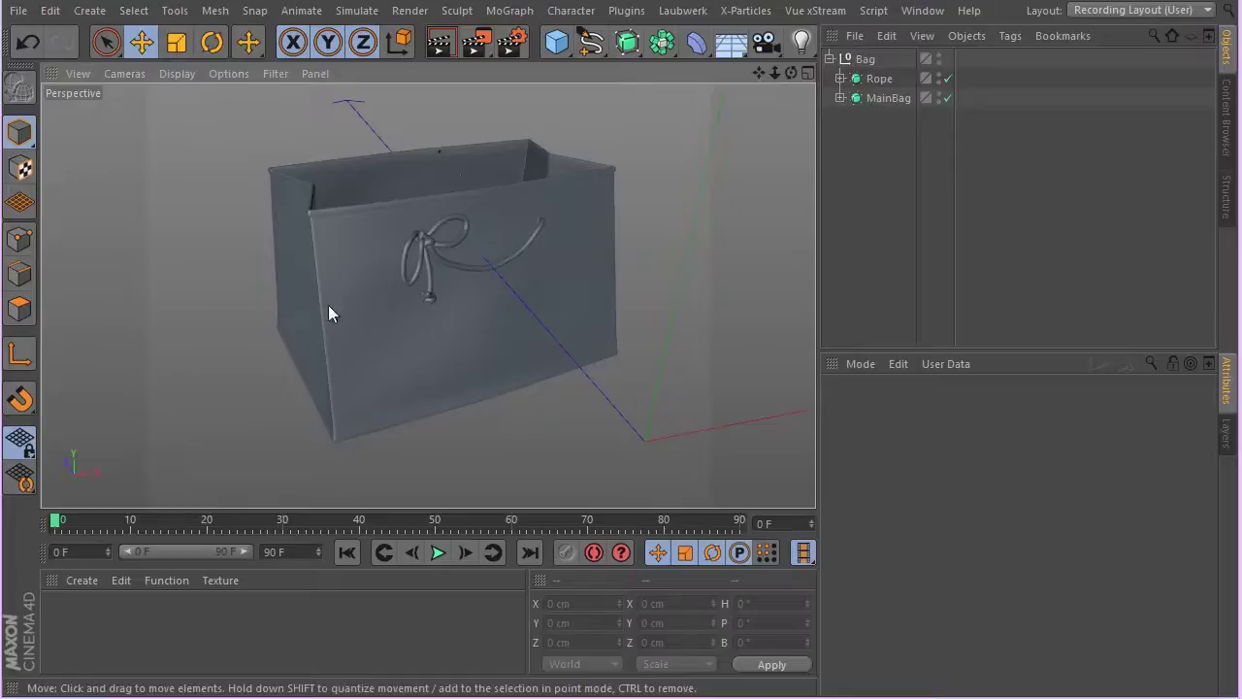
alt+drag(376, 276, 475, 243)
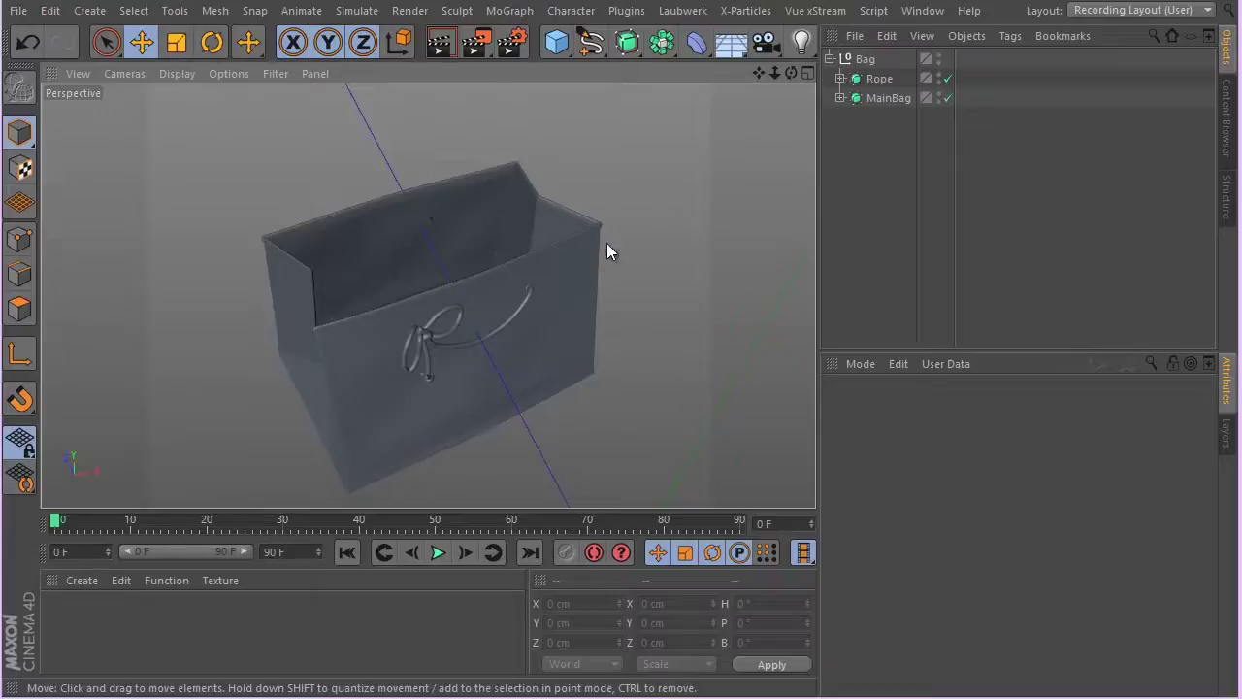
Create a new material, show materials as labelled thumbnails, and name it Bag
double_click(100, 611)
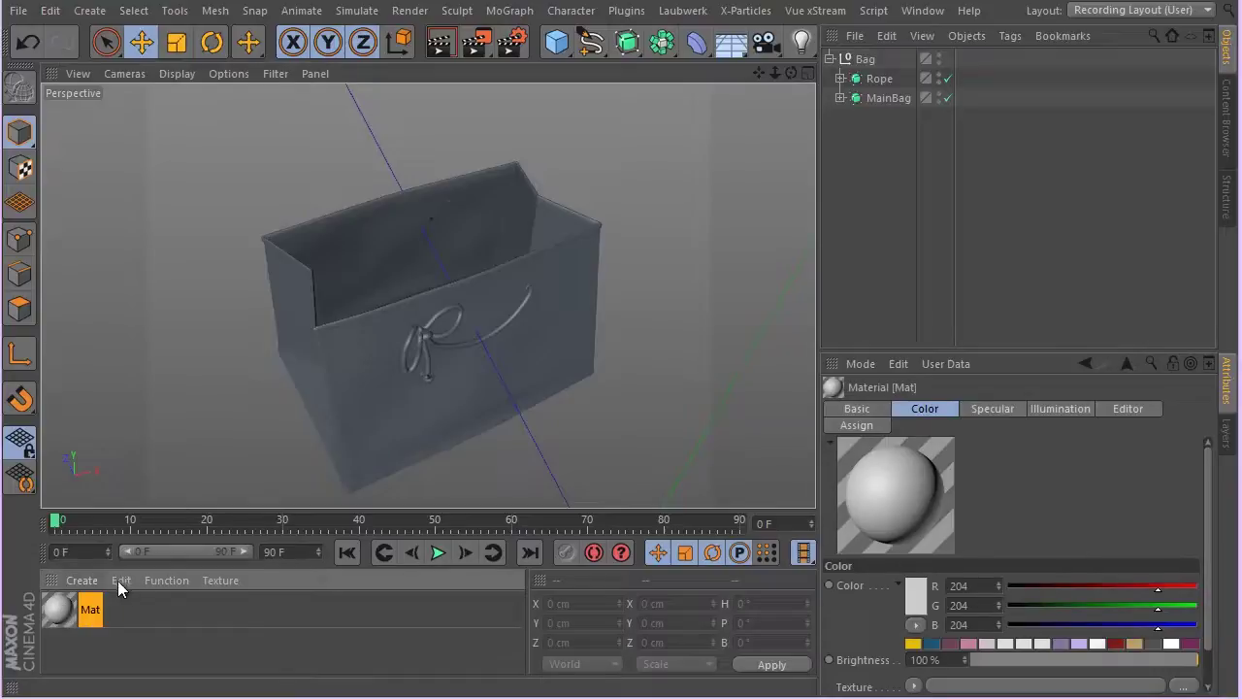
click(120, 579)
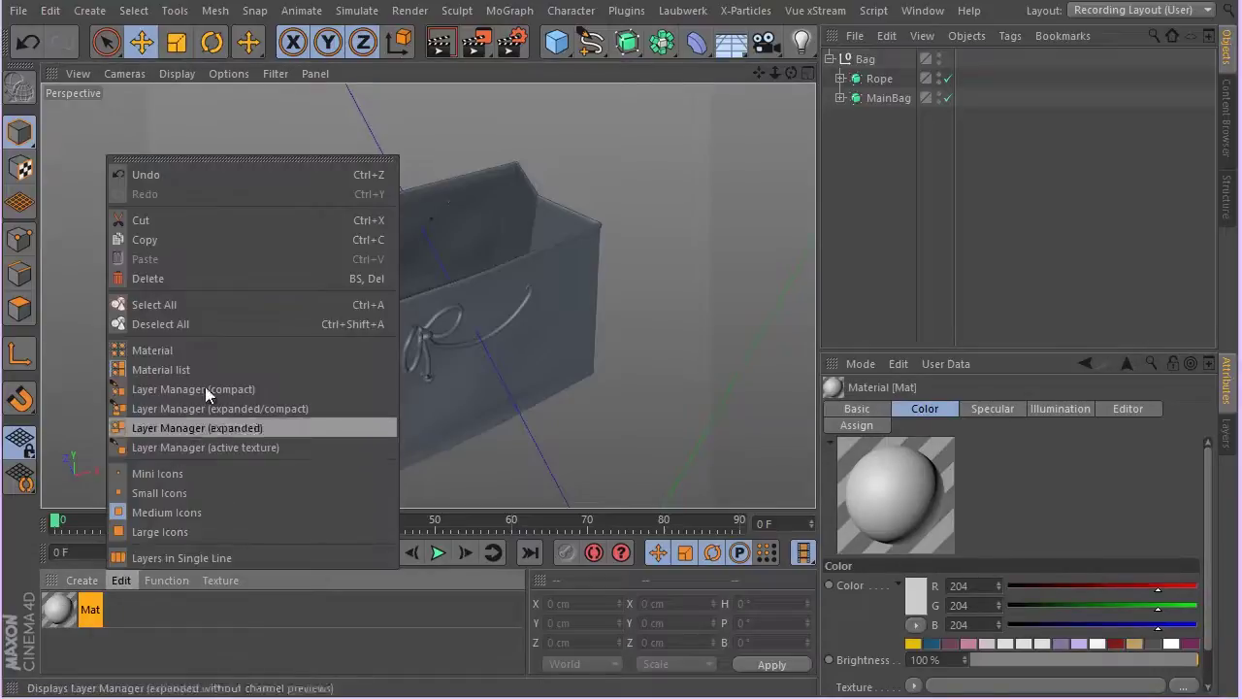
click(205, 351)
double_click(70, 621)
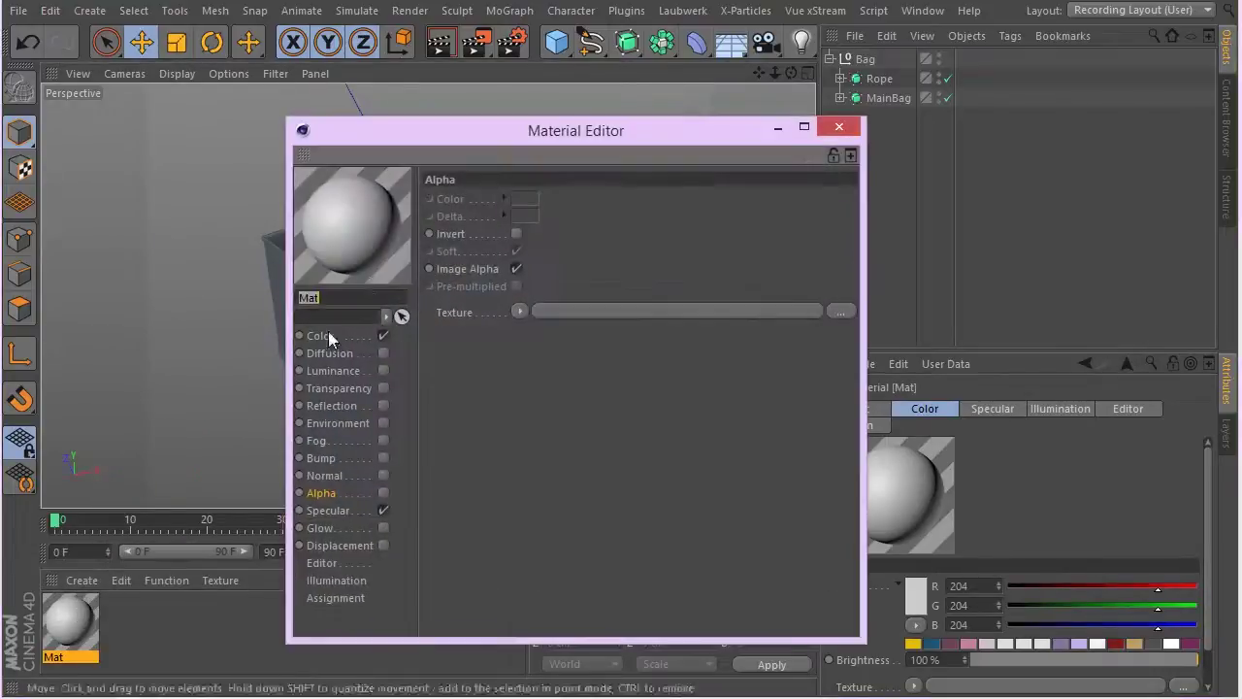
text(Bag)
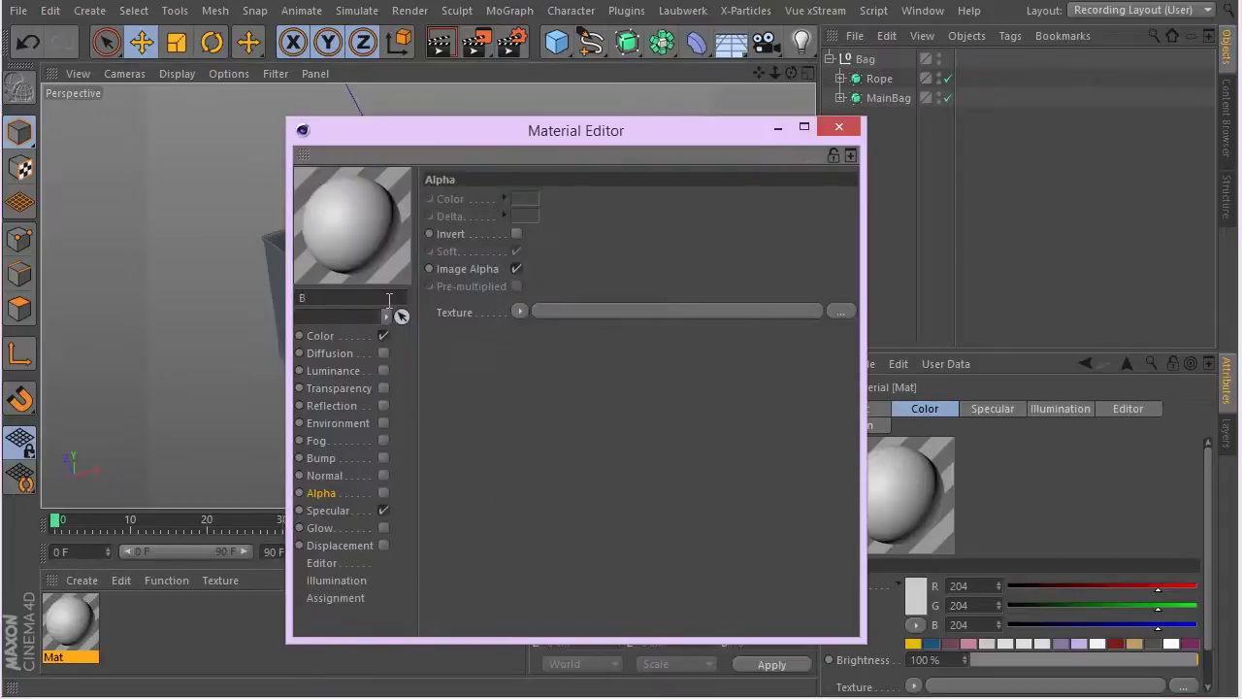
Give Bag's Color channel a Layer shader with scratch_2.png as an image layer
click(347, 337)
click(520, 298)
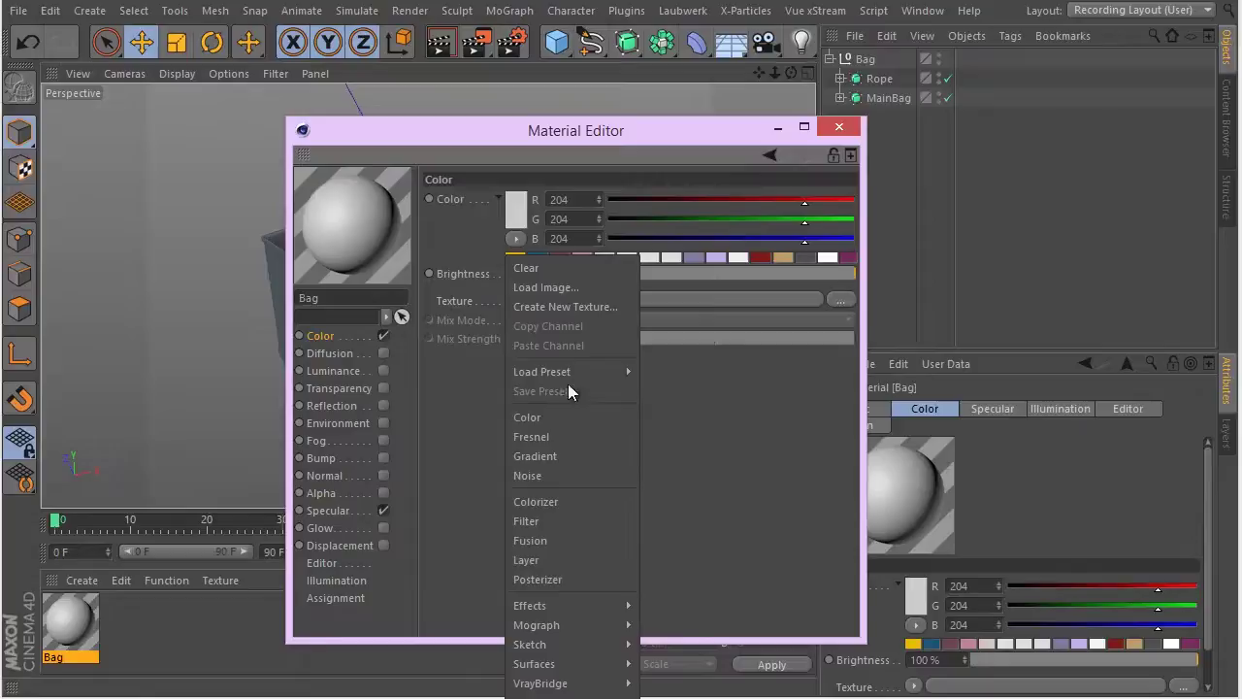
click(554, 560)
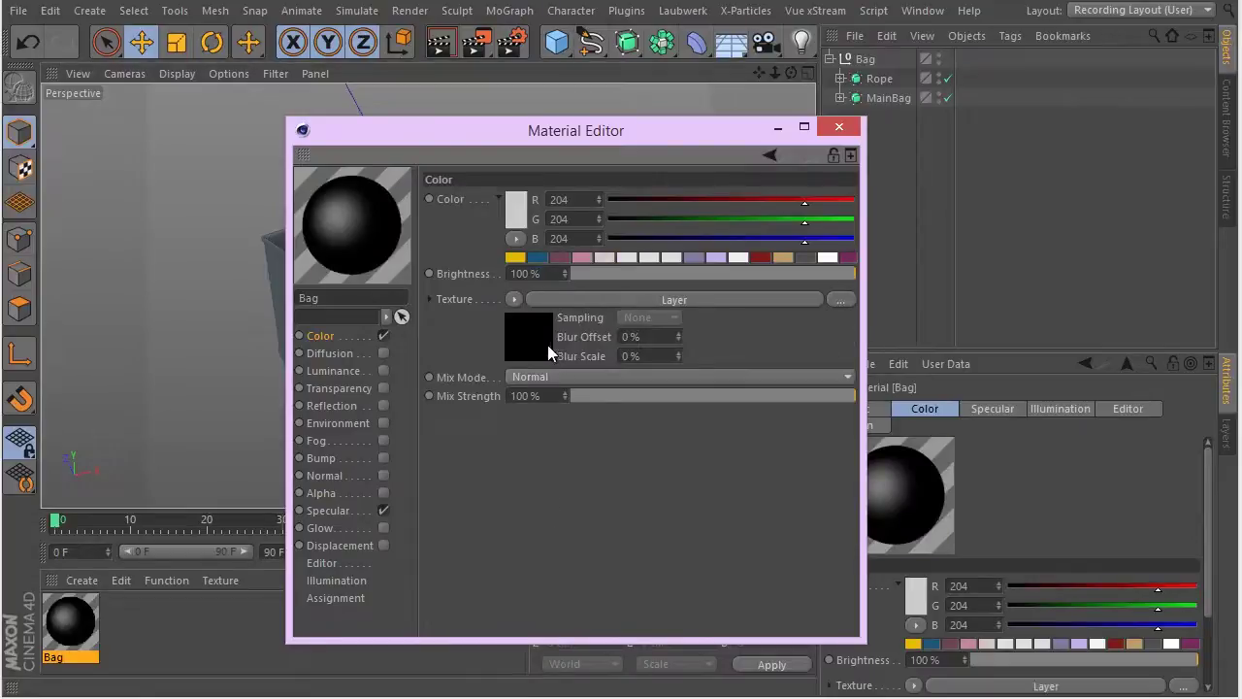
click(548, 344)
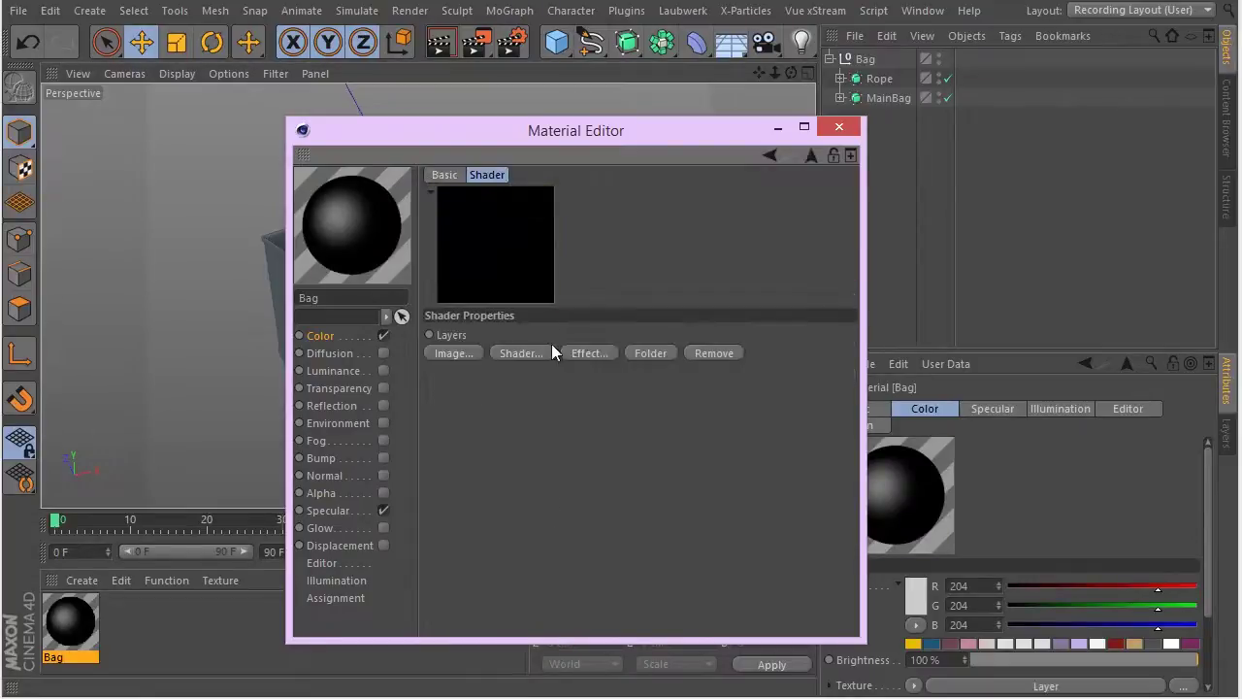
click(458, 357)
click(659, 127)
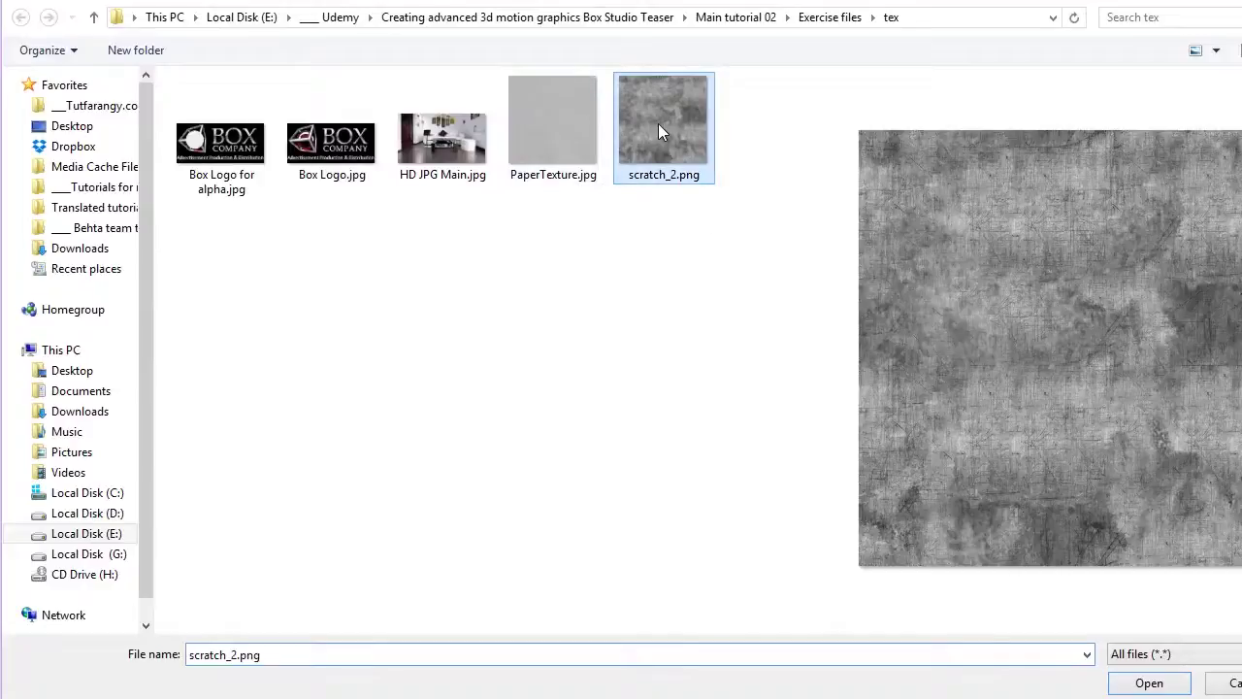
double_click(672, 145)
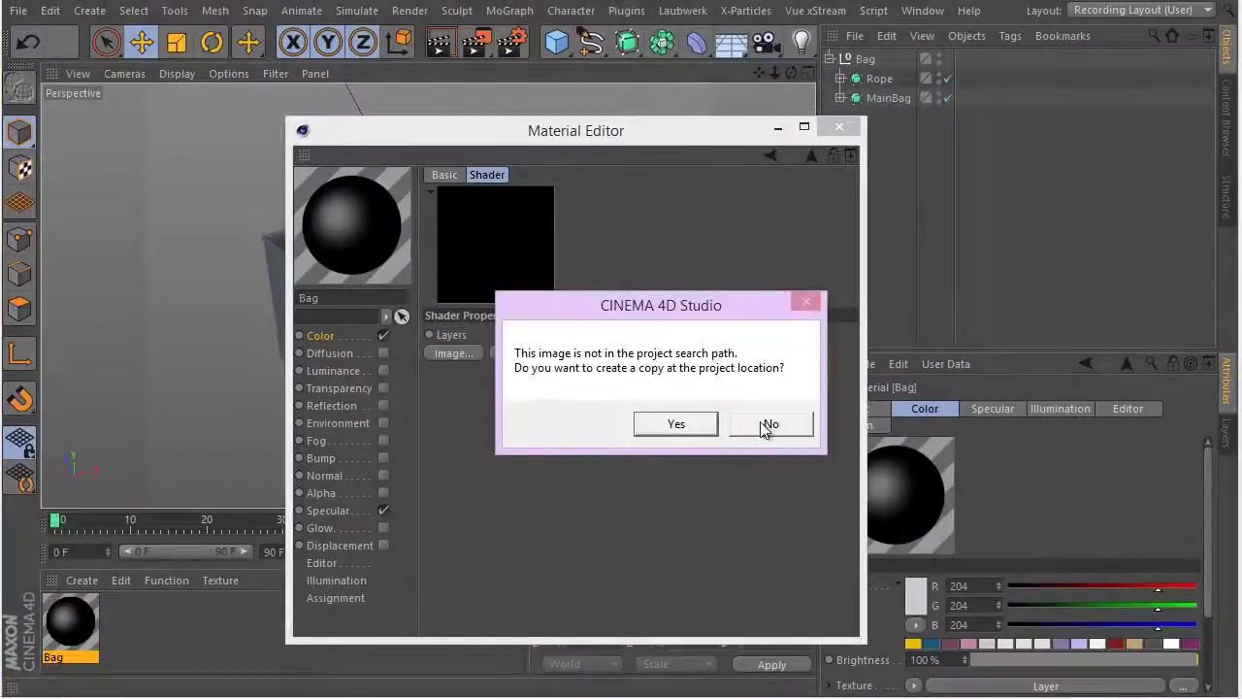
Decline copying the image, add a Color layer above scratch_2, and hide it
click(766, 425)
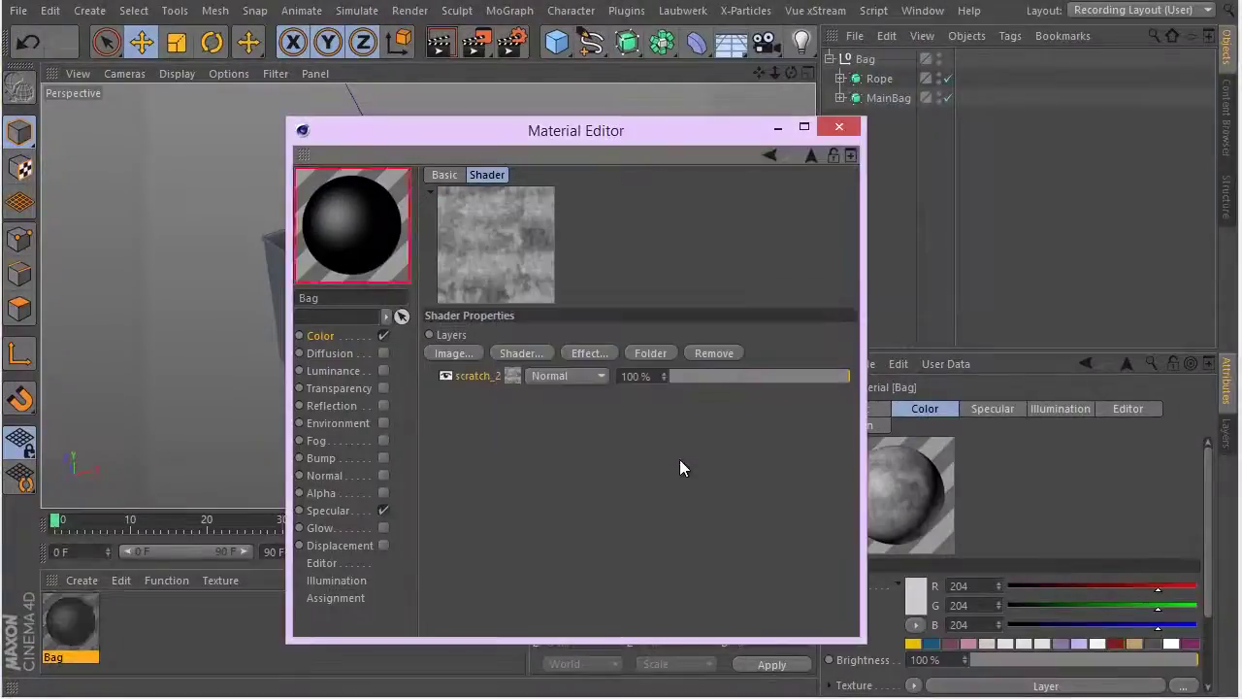
click(518, 353)
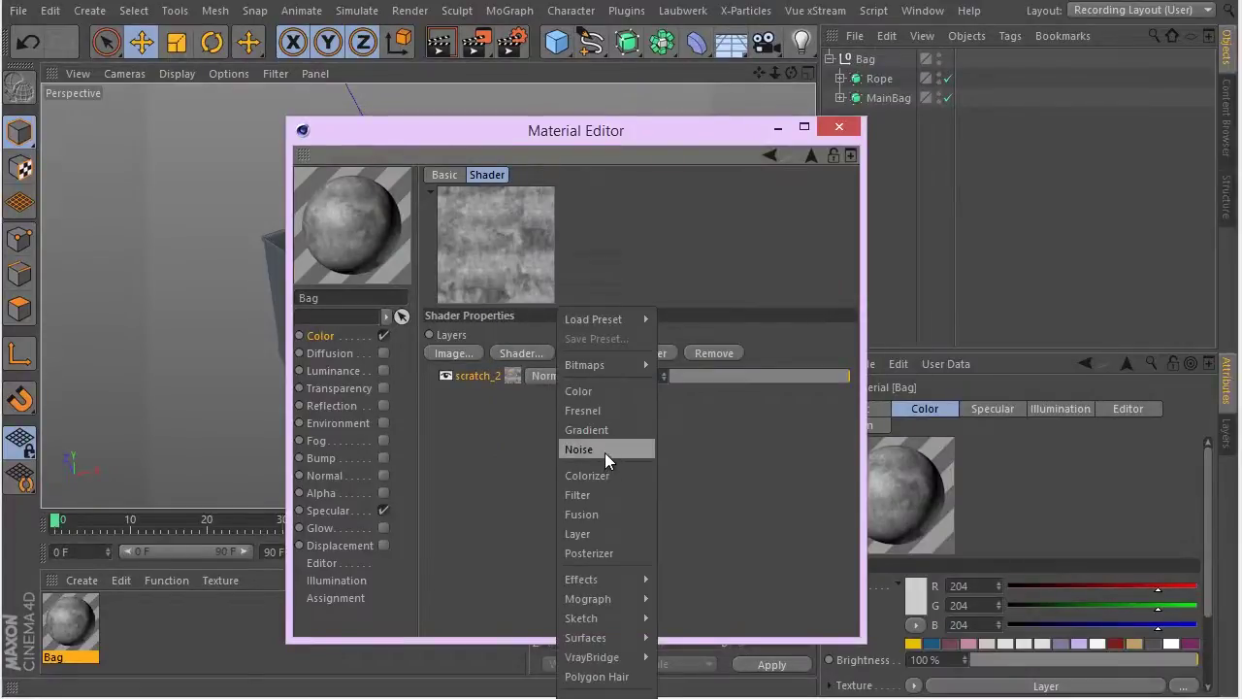
click(606, 392)
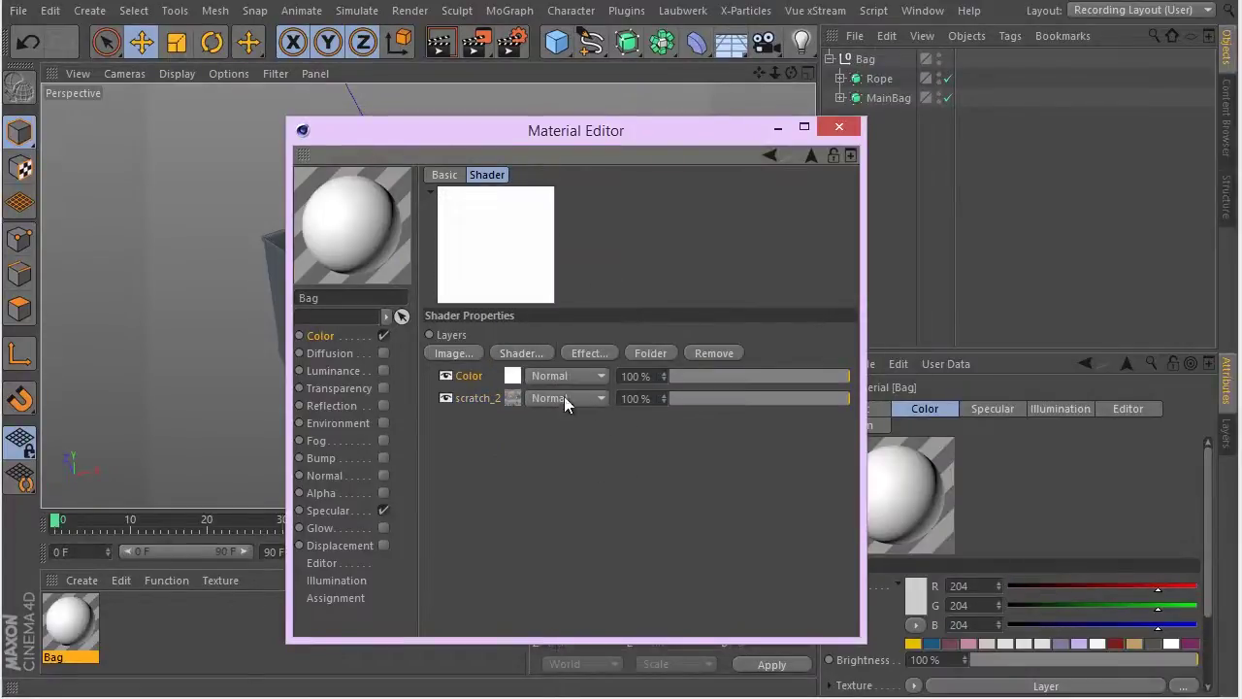
click(512, 374)
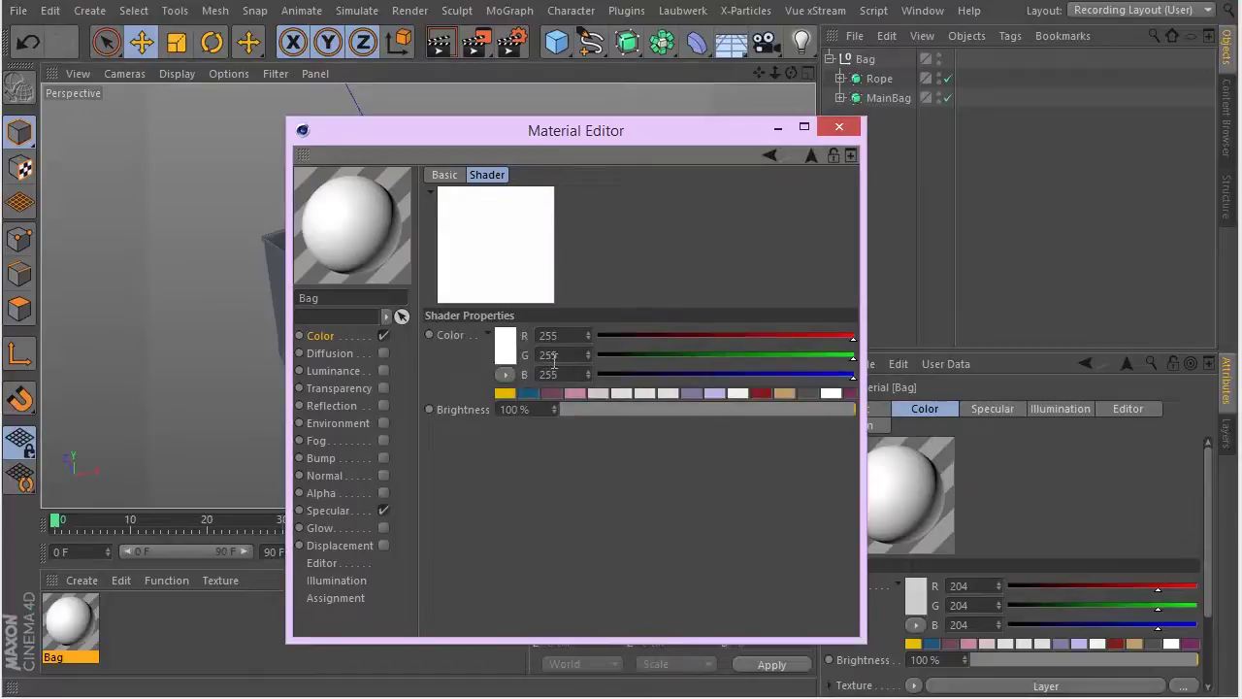
click(802, 154)
click(449, 377)
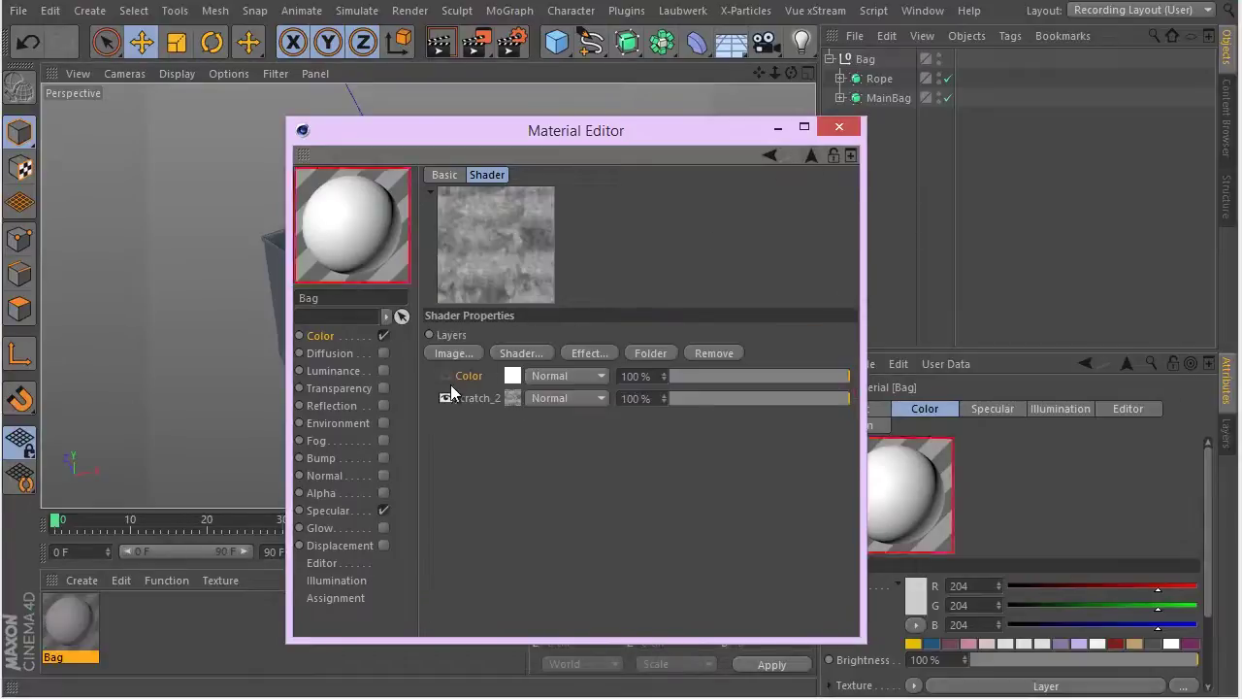
Set scratch_2's White Point to 10 and turn off the material's Specular
click(506, 397)
click(540, 482)
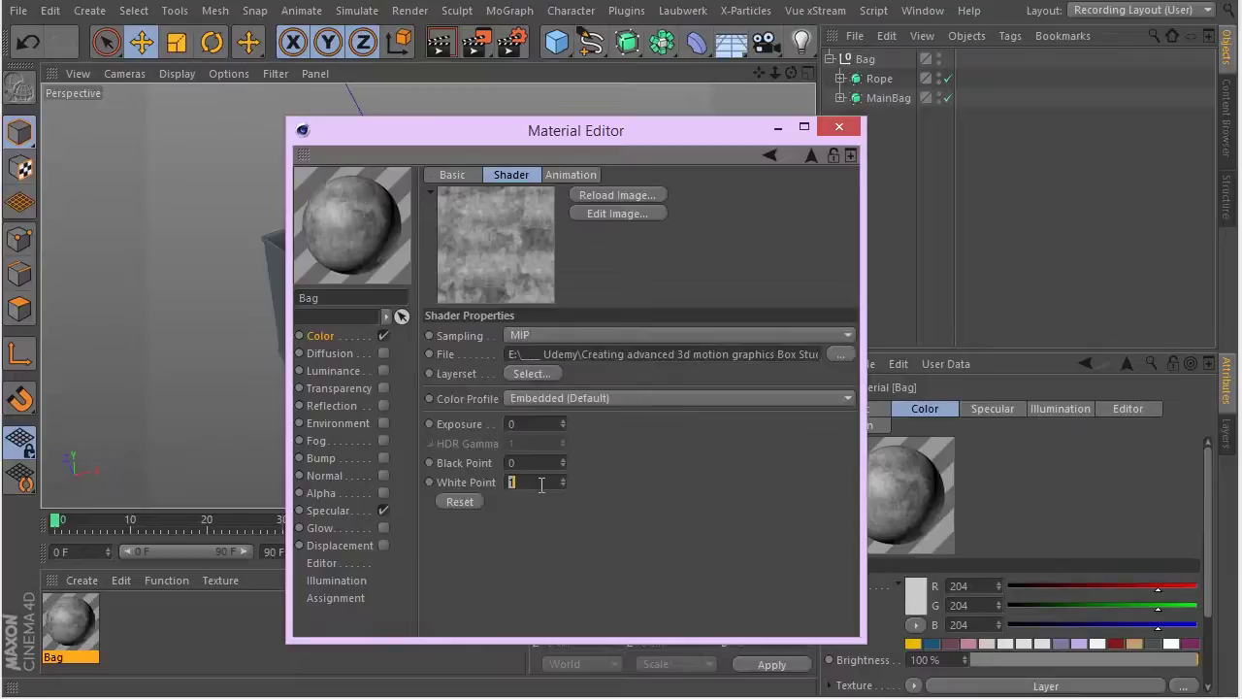
text(10)
key(Return)
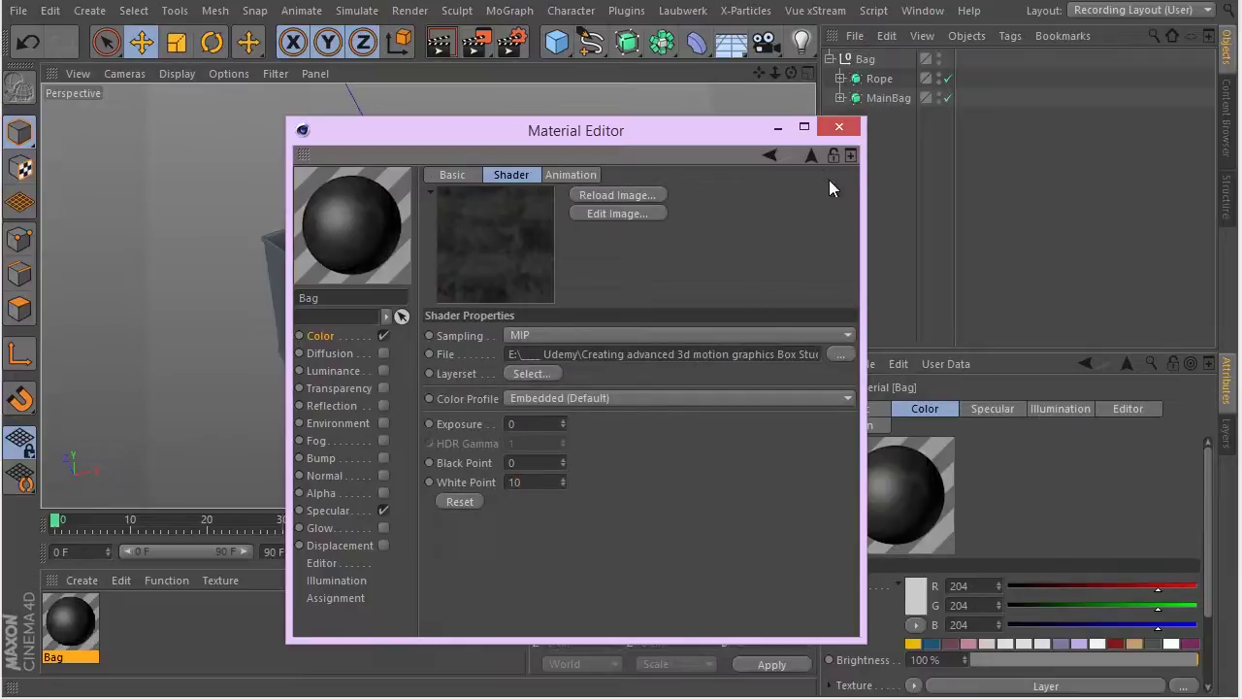
click(818, 156)
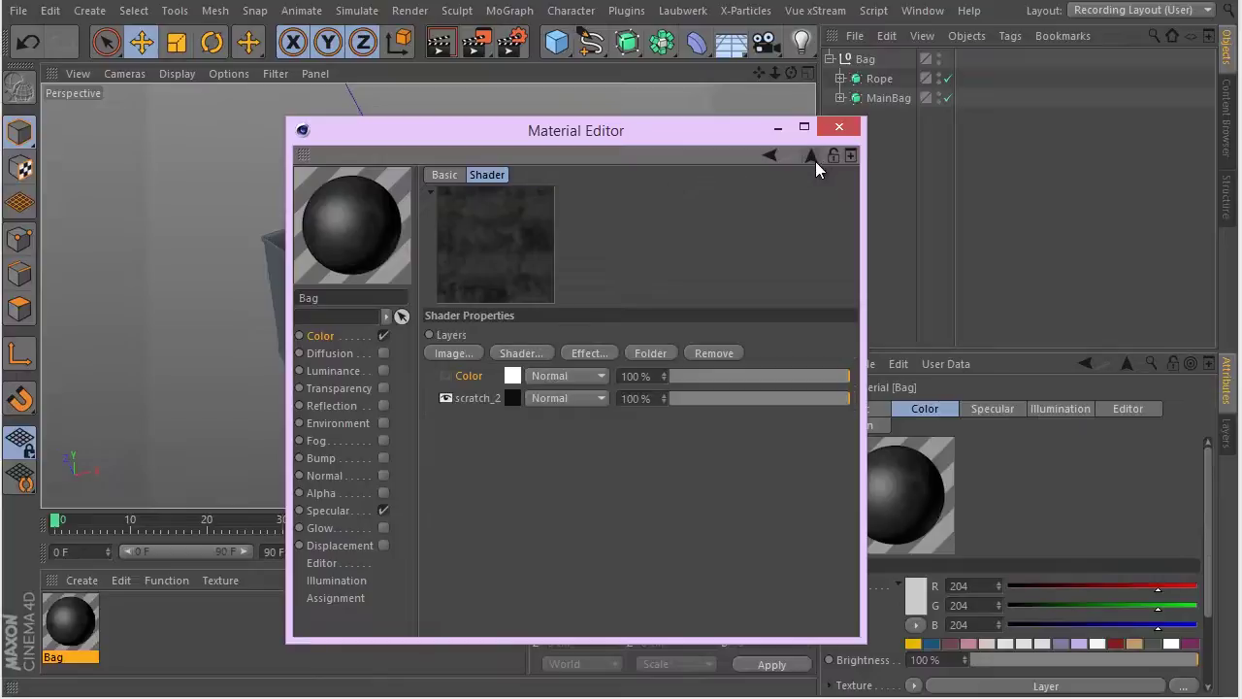
click(384, 510)
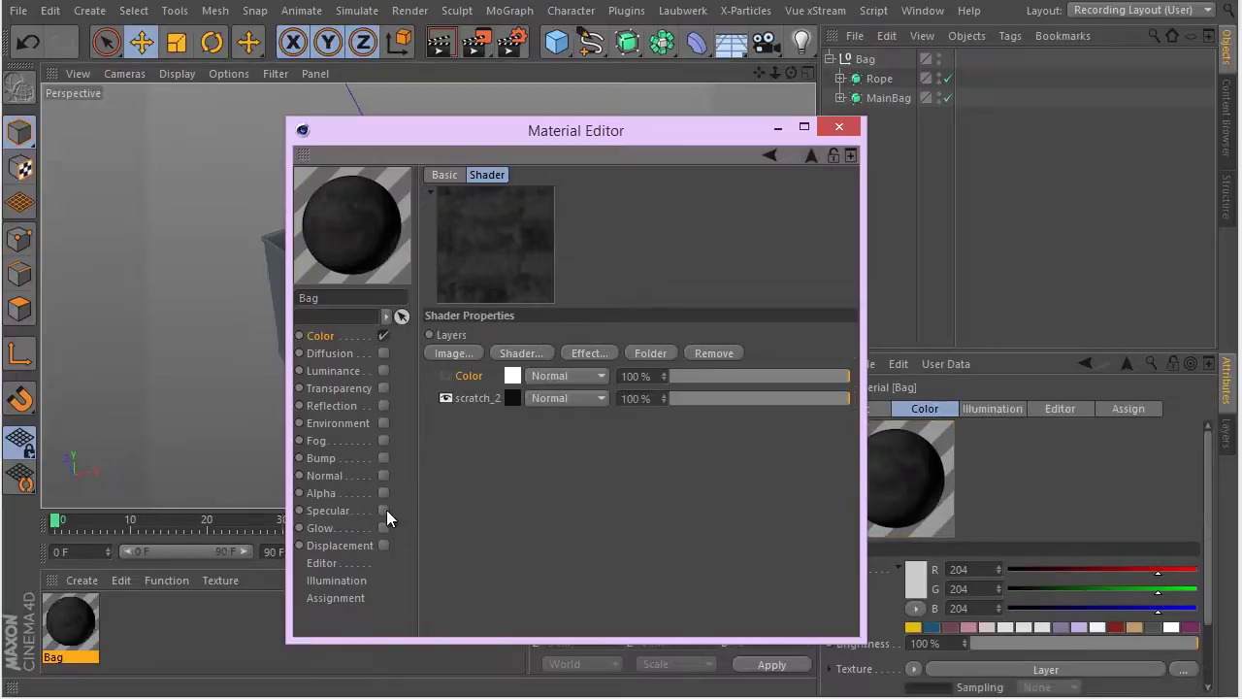
Show the Color layer, set it to grey 80, and set its opacity to about 20%
click(445, 375)
click(506, 378)
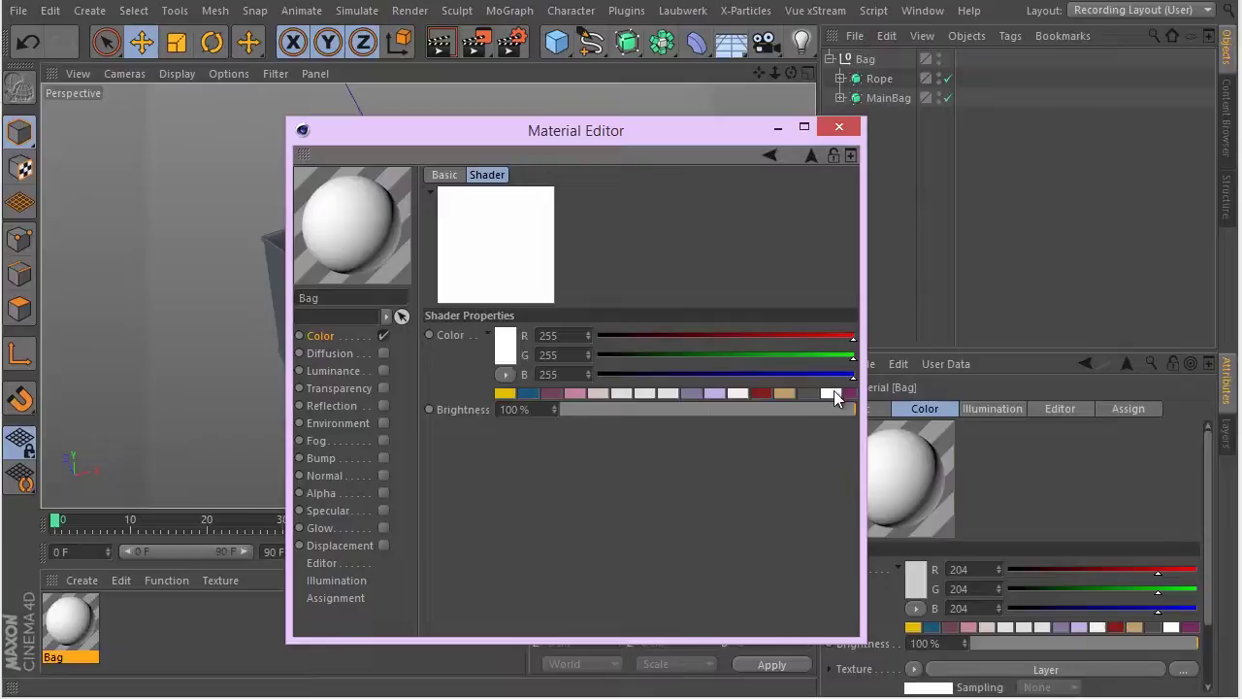
click(806, 392)
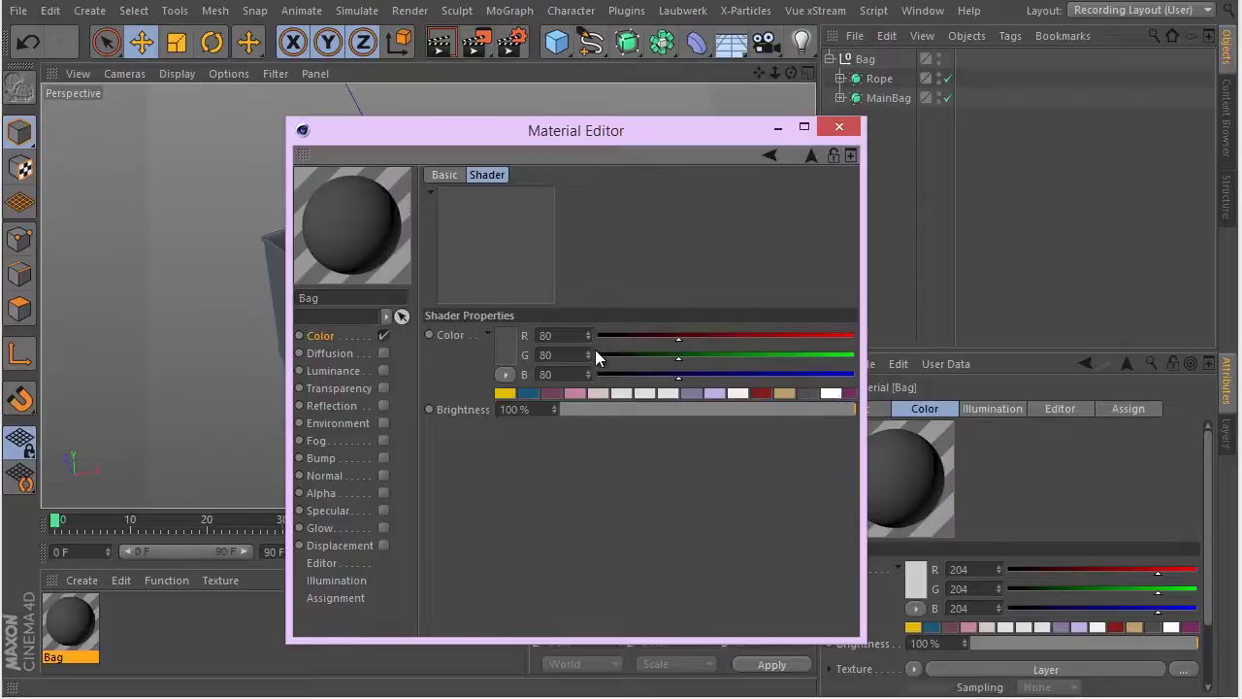
click(809, 157)
click(722, 377)
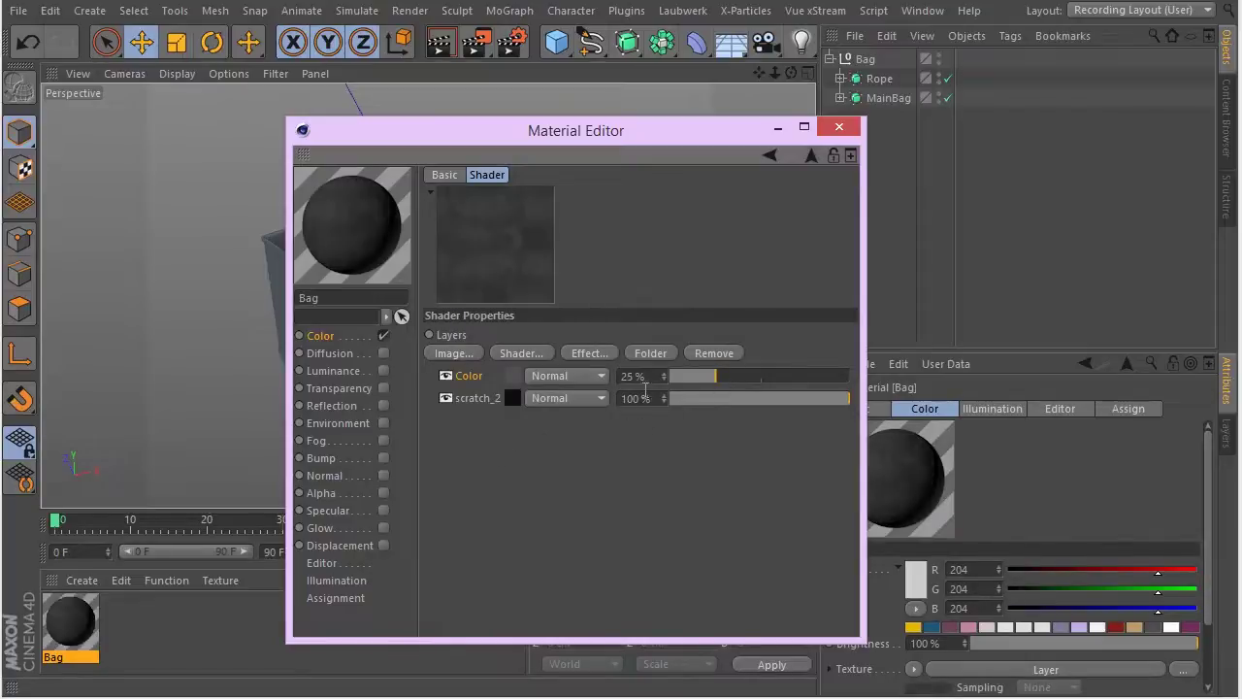
click(696, 376)
click(705, 376)
Enable Reflection using the color Layer texture, with Brightness 0%, Mix Strength 11%, Blurriness 50%
click(354, 403)
click(383, 406)
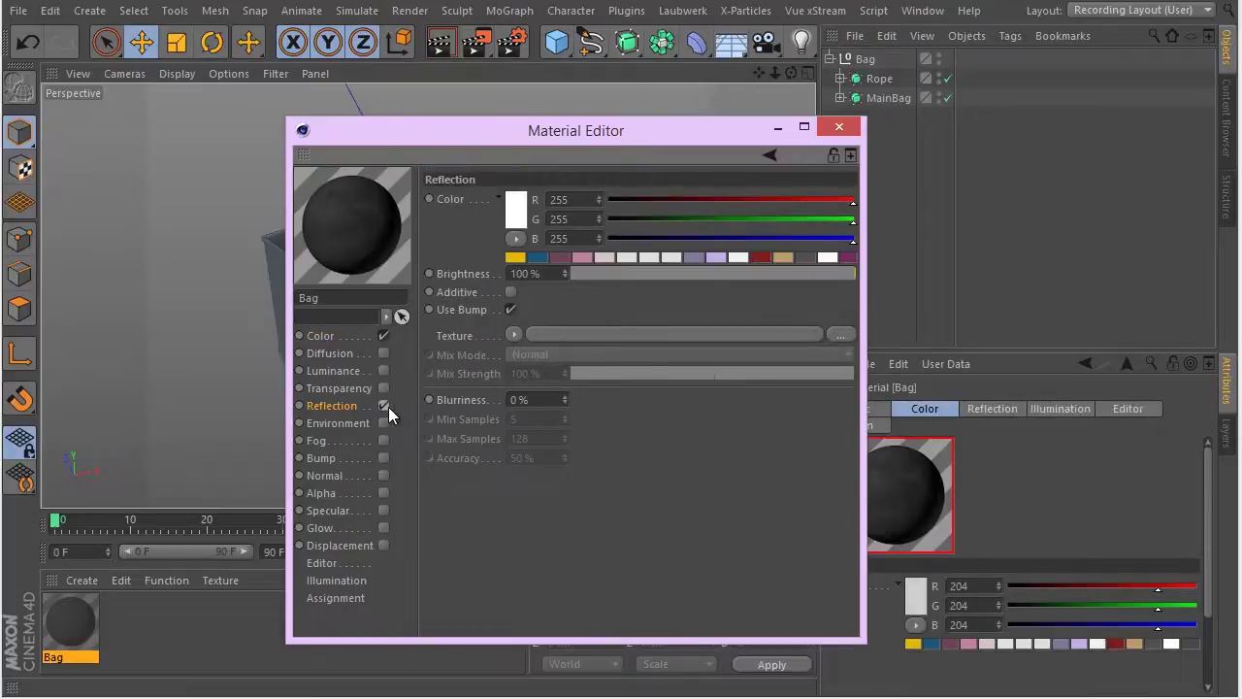
click(321, 336)
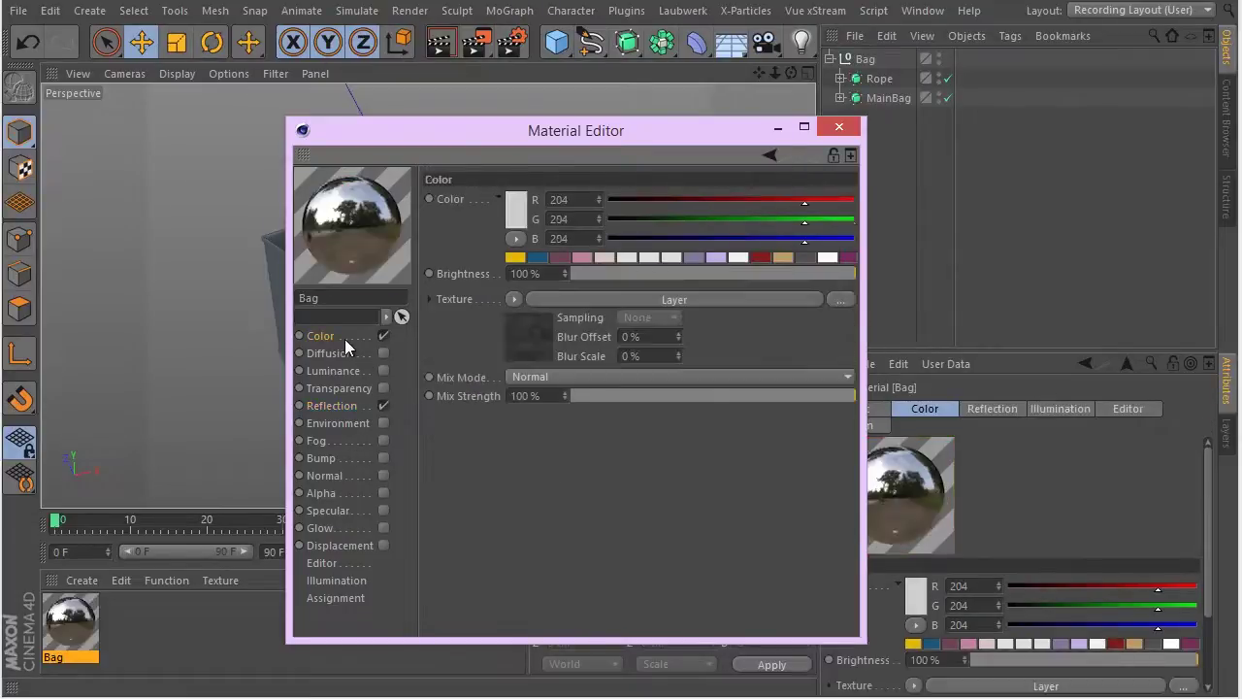
mouse_move(512, 339)
mouse_down()
mouse_move(416, 408)
mouse_move(327, 405)
mouse_move(567, 365)
mouse_move(550, 371)
mouse_move(537, 339)
mouse_up()
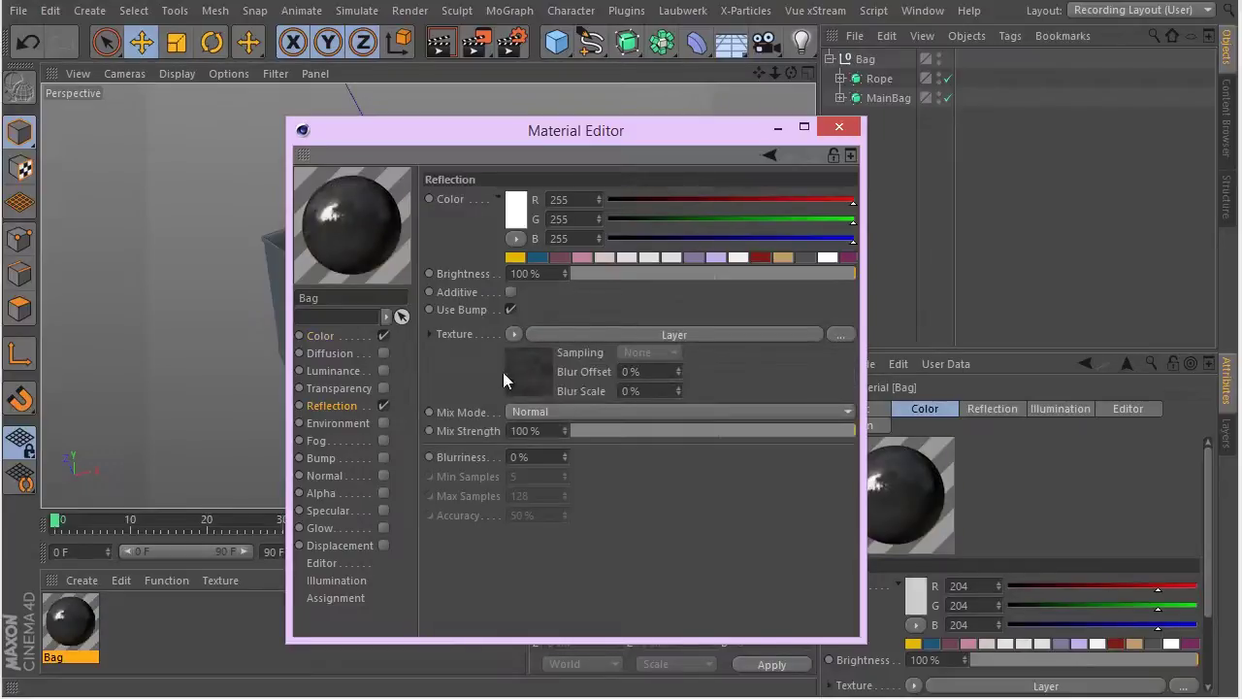
drag(587, 275, 571, 274)
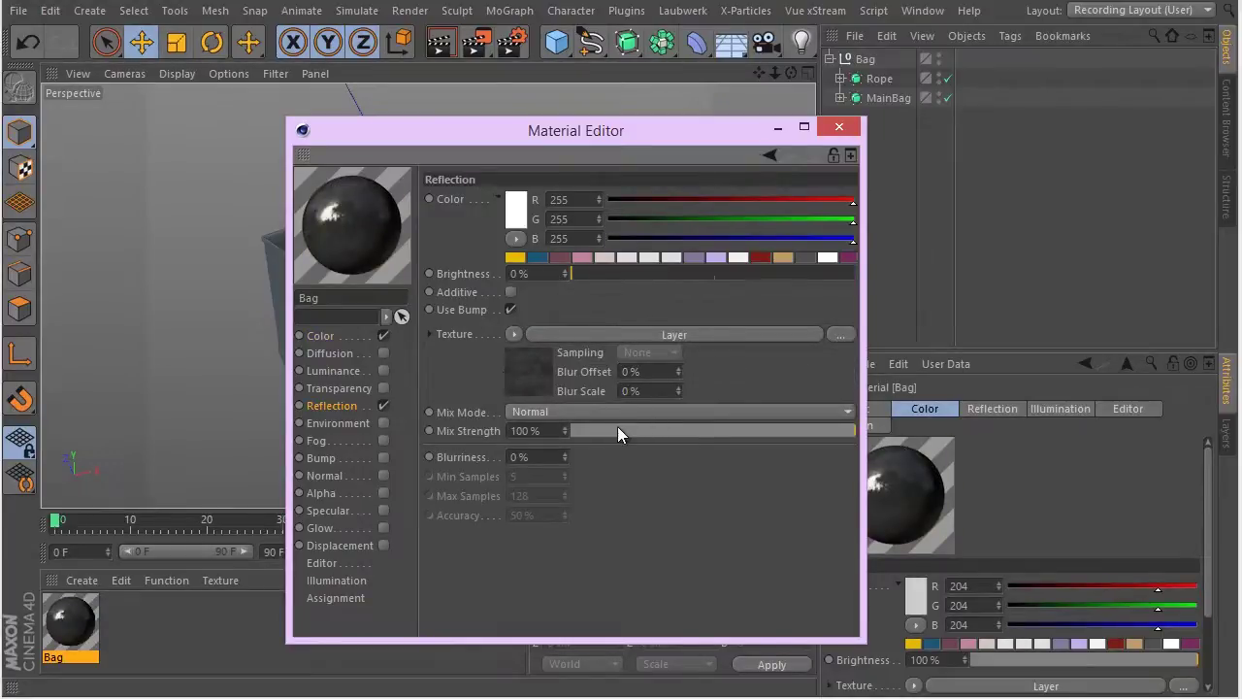
drag(617, 432, 602, 436)
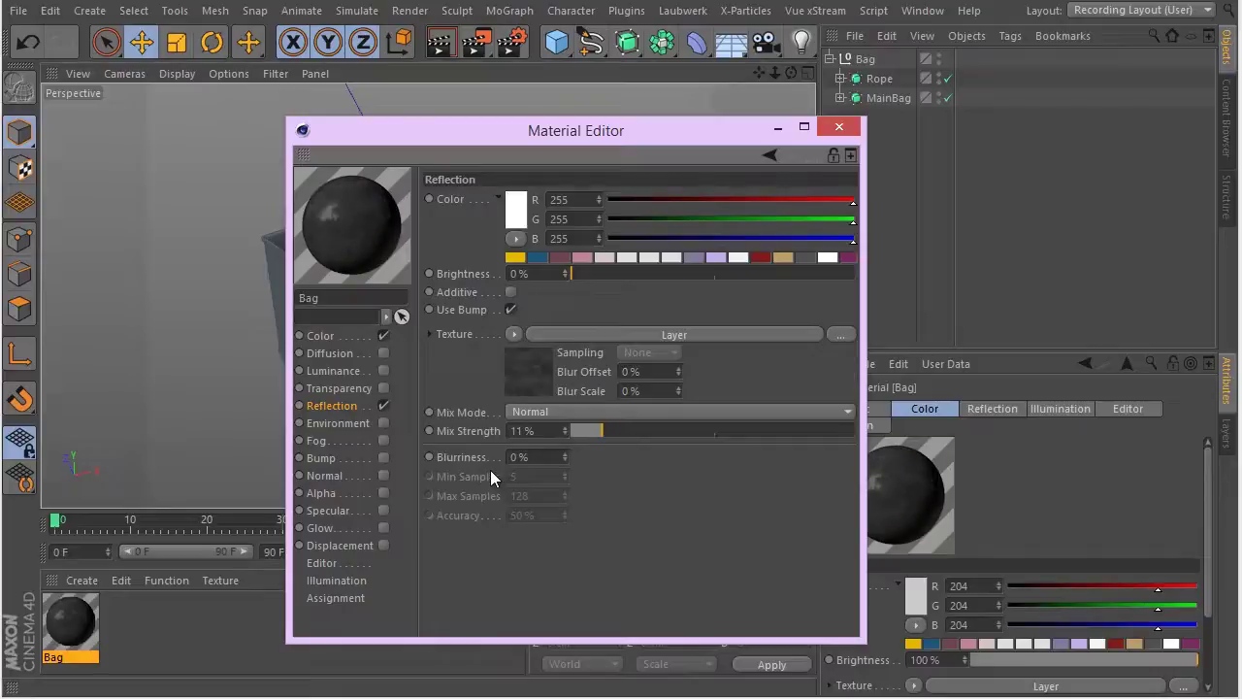
double_click(520, 455)
text(50)
key(Return)
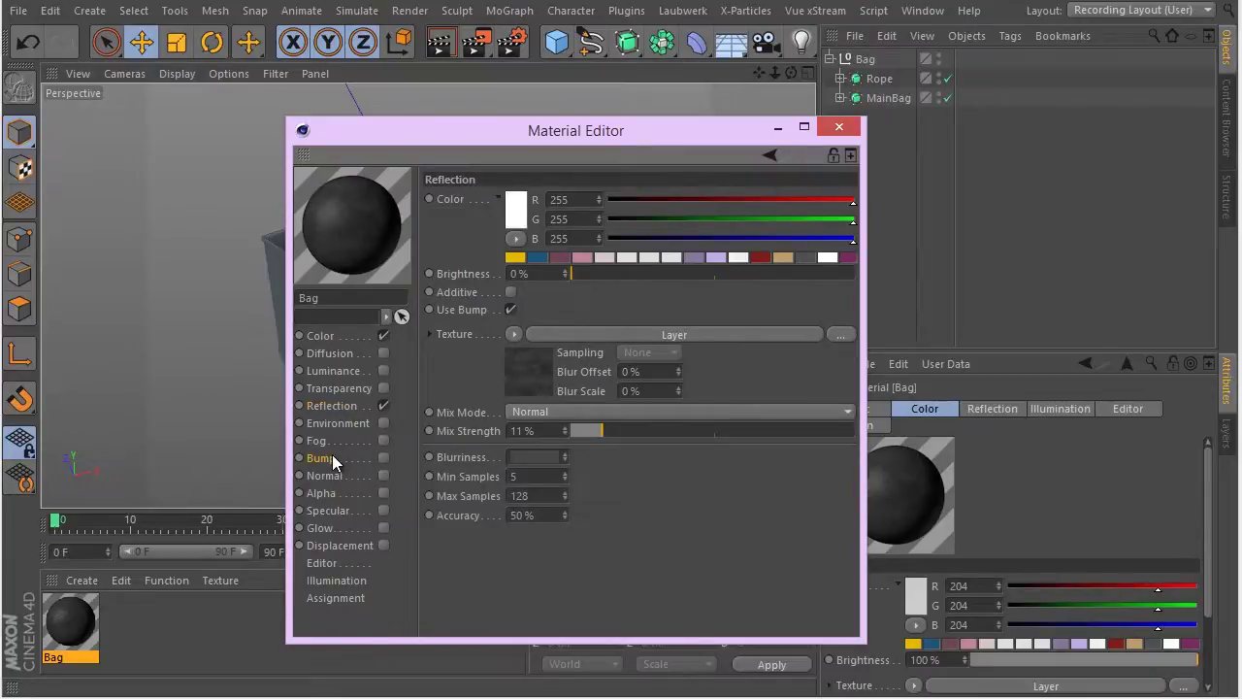
Enable Bump on the Bag material with PaperTexture.jpg, without copying it to the project
click(383, 457)
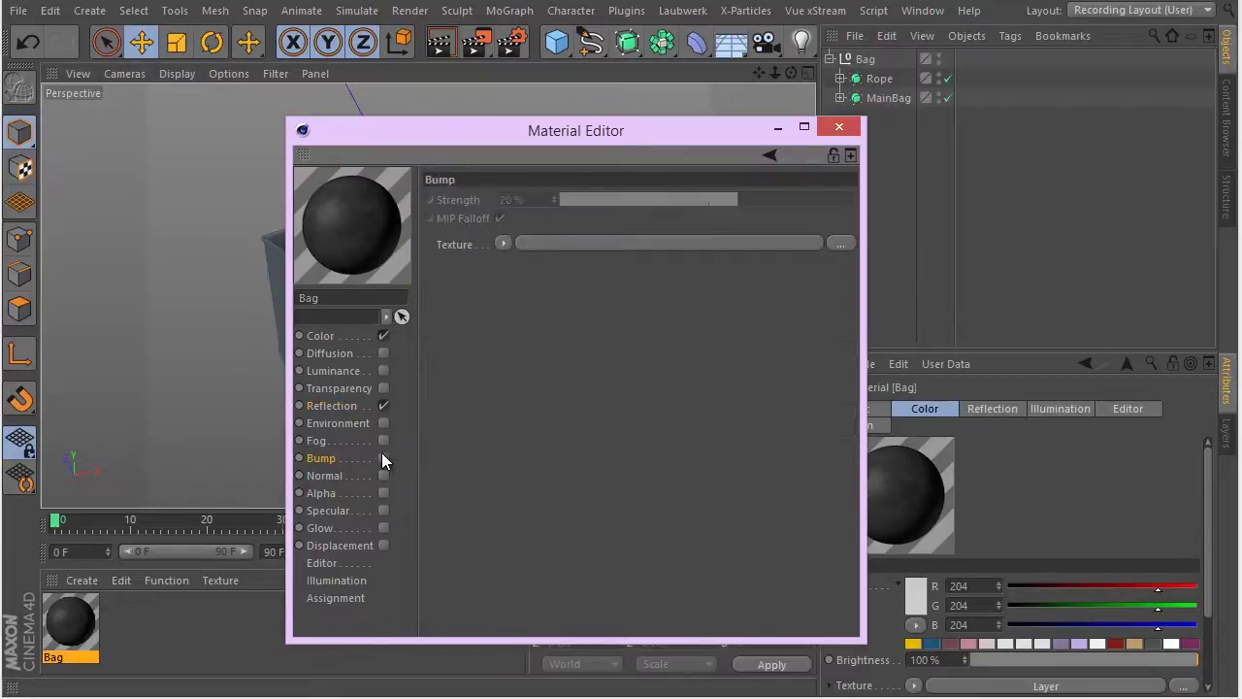
click(837, 244)
double_click(577, 155)
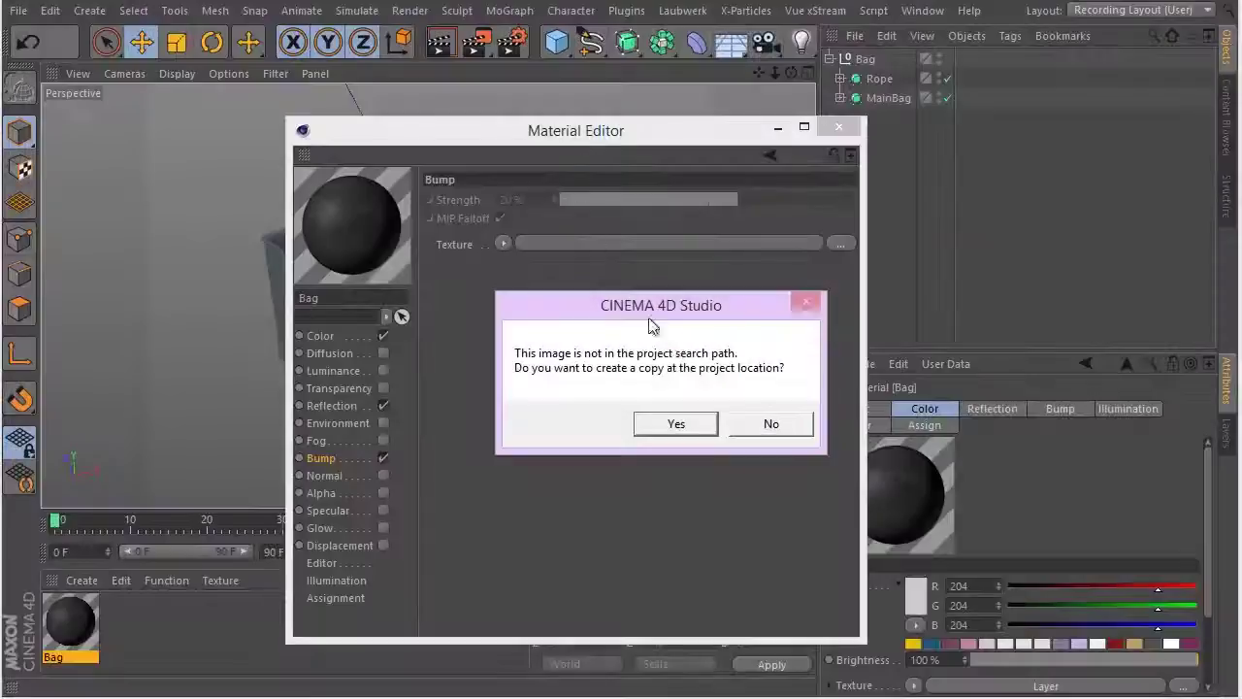
click(777, 426)
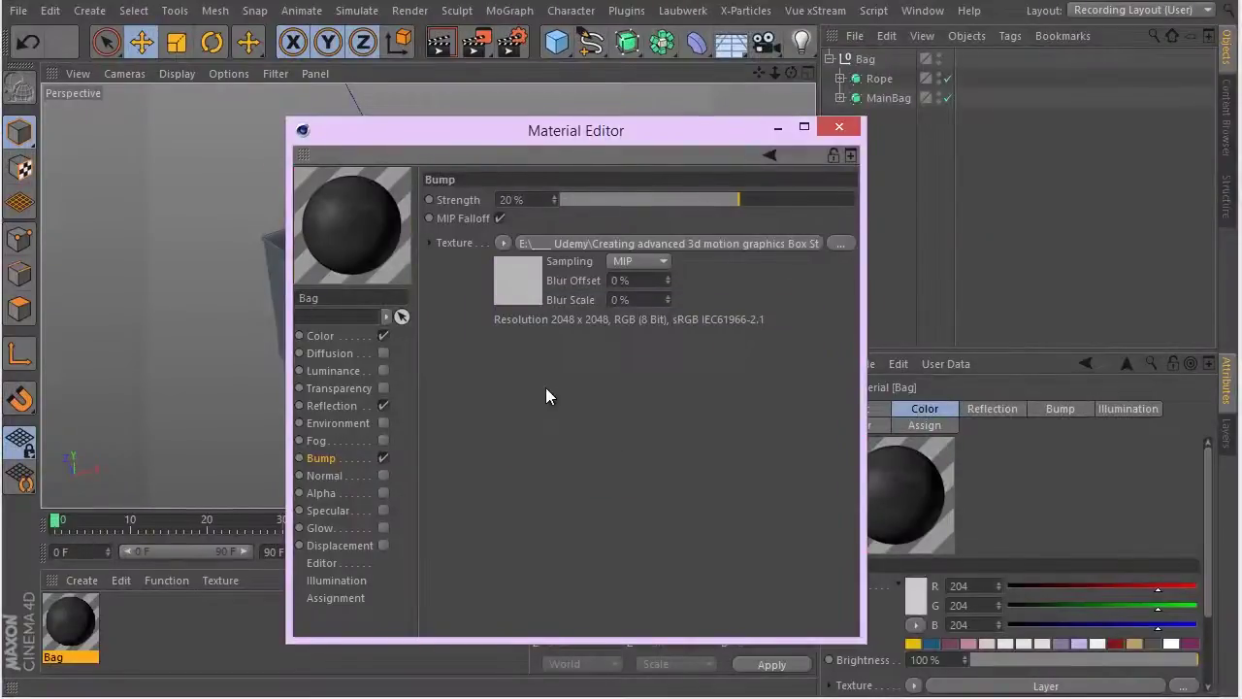
Set bump strength to 7% and apply the Bag material to MainBag
click(531, 199)
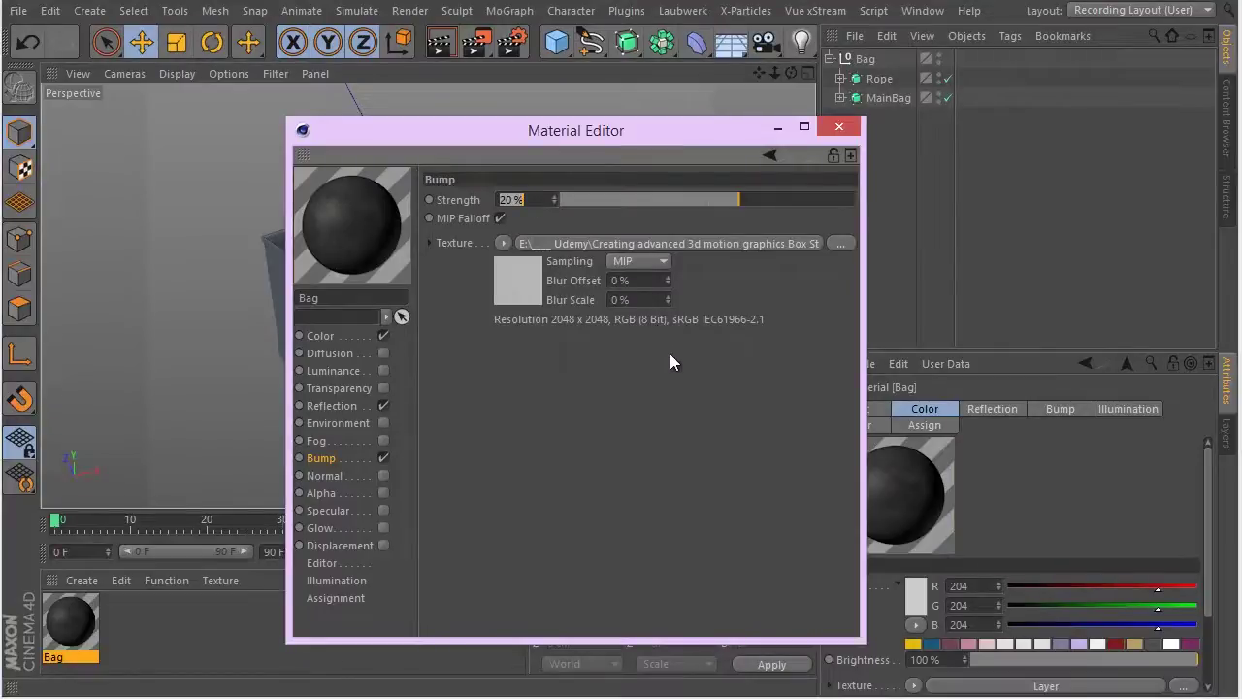
text(7)
key(Return)
click(837, 127)
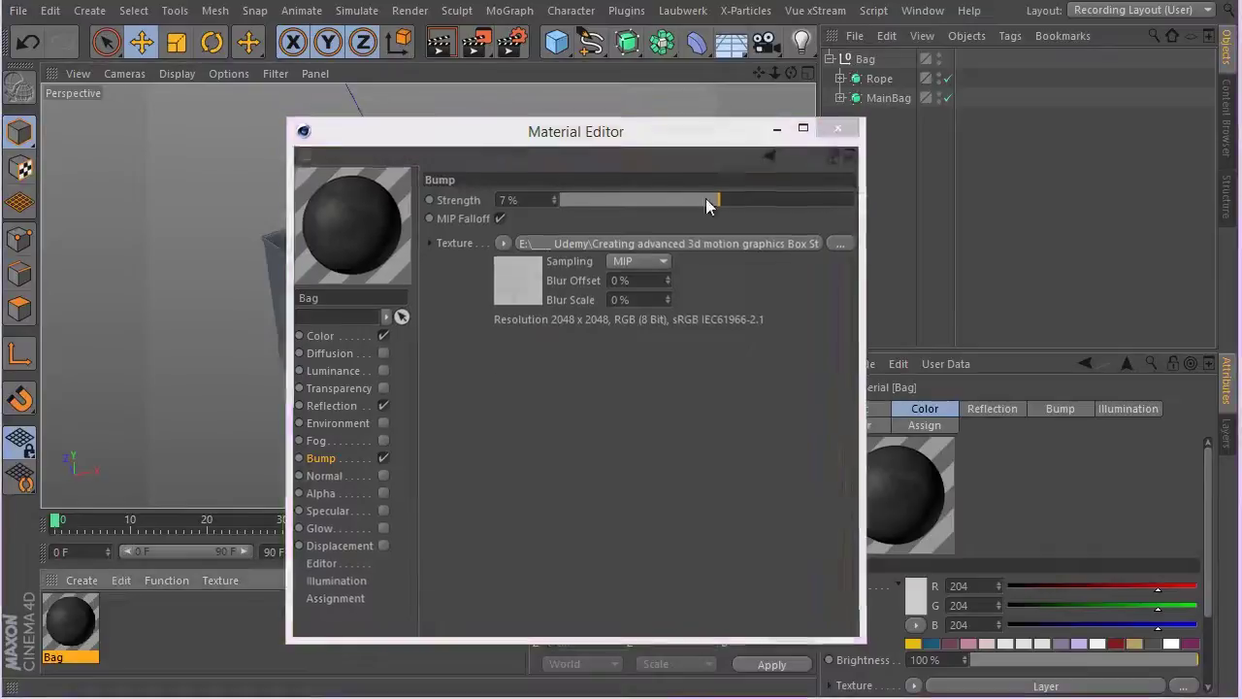
drag(69, 621, 882, 98)
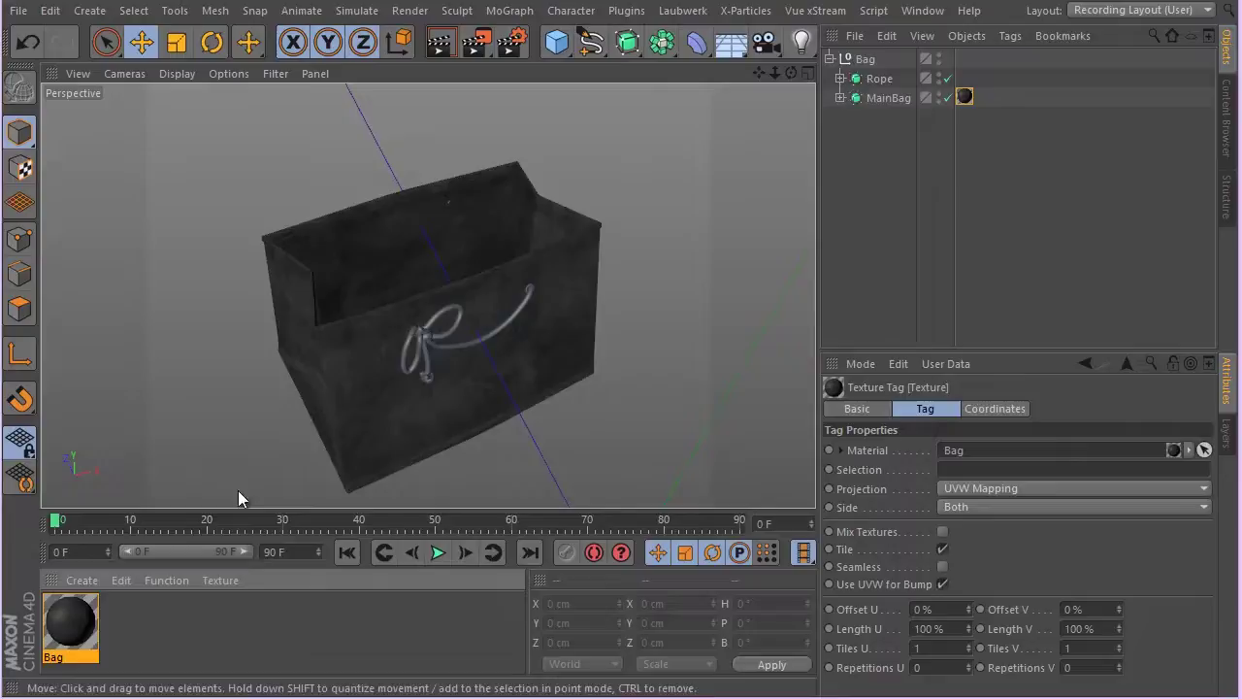
Set Bag's Texture Preview Size to 2048x2048, then zoom and orbit to inspect the textured bag
double_click(64, 620)
click(315, 535)
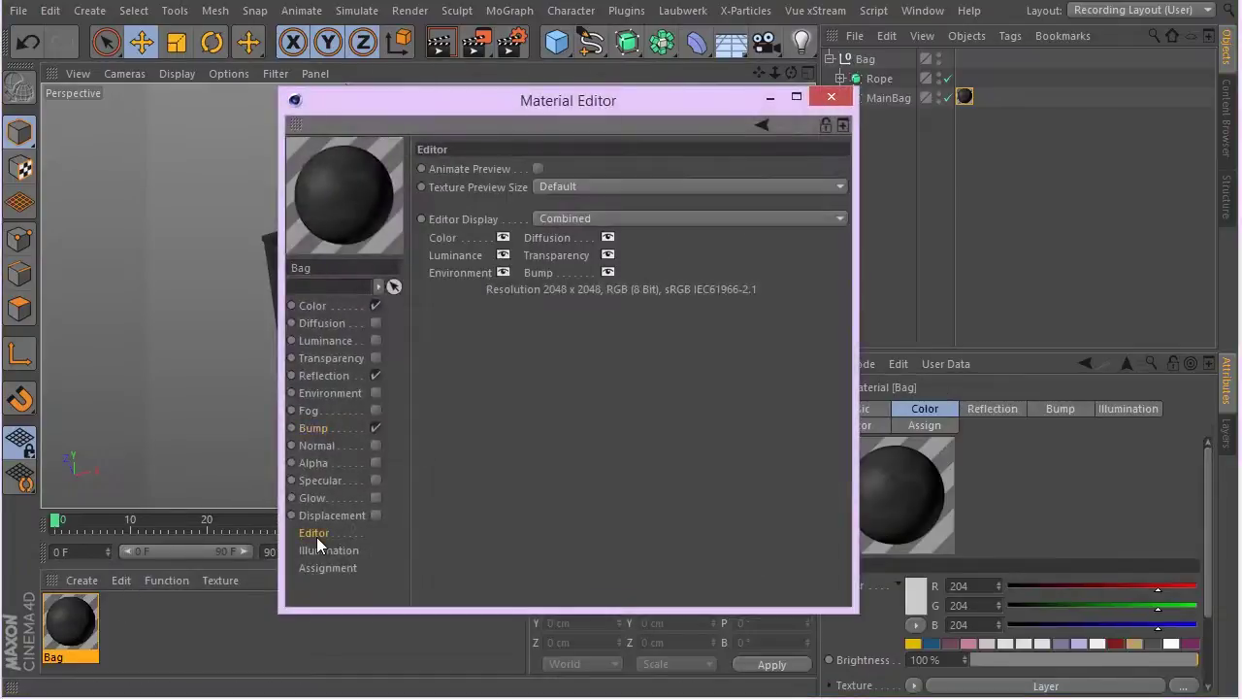
click(323, 550)
click(315, 533)
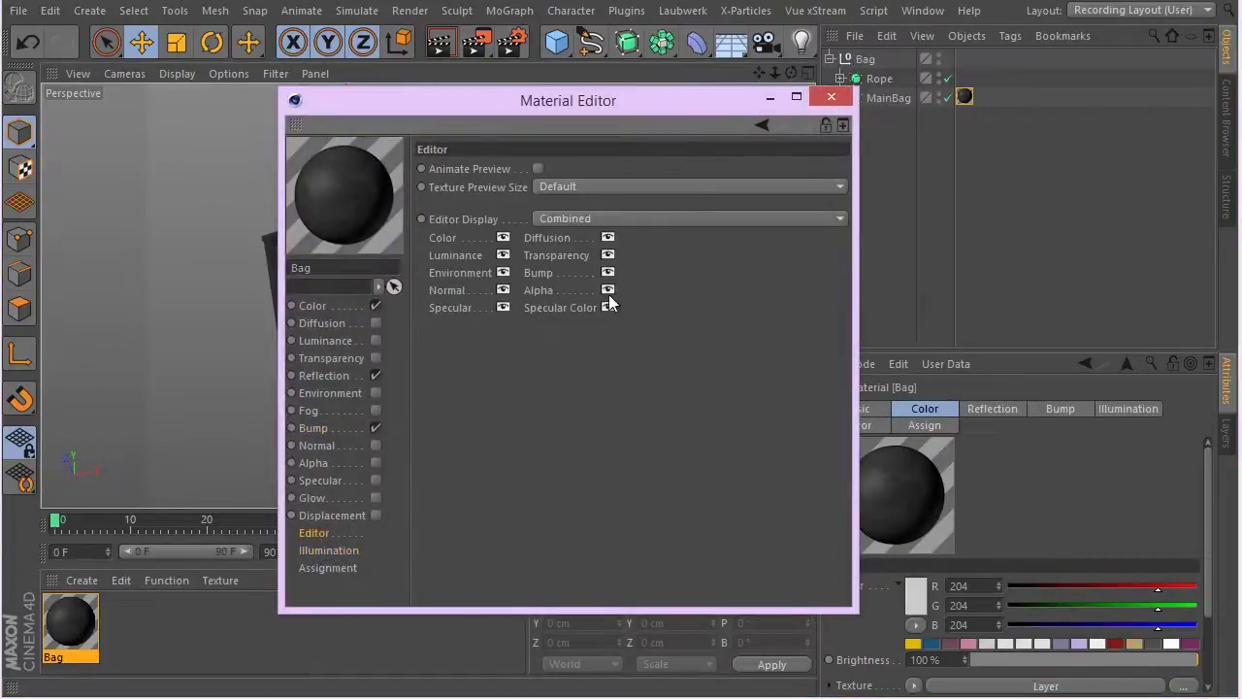
click(691, 185)
click(629, 341)
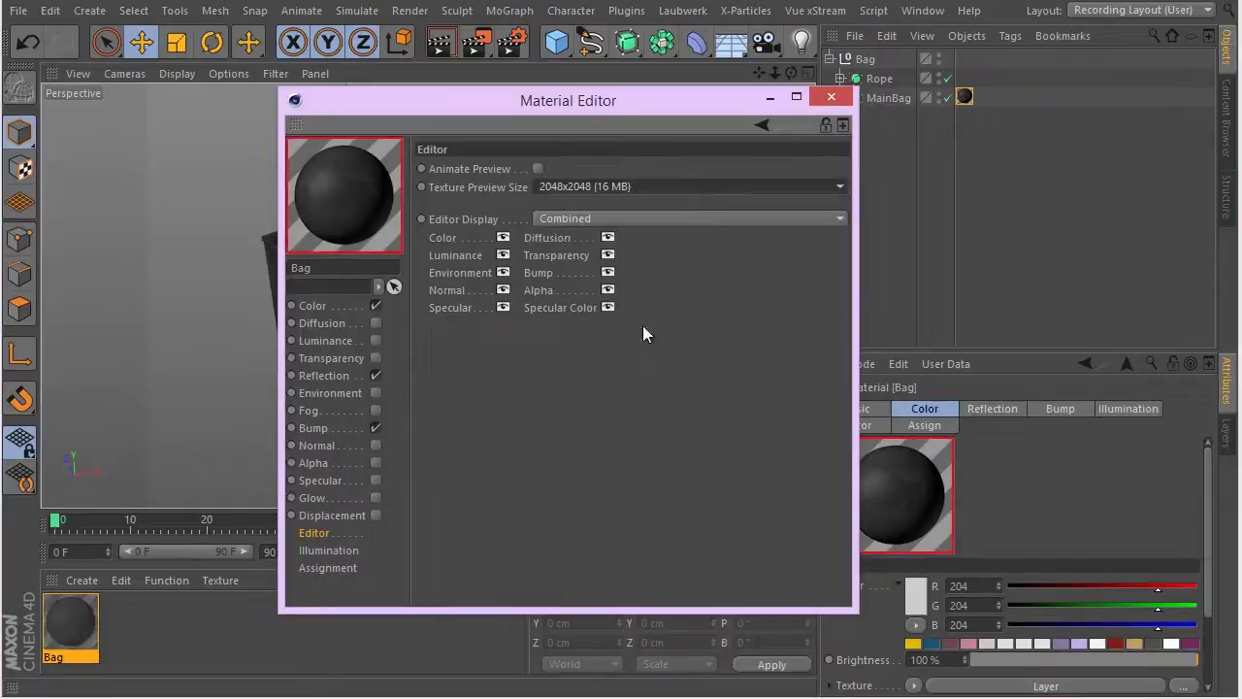
click(832, 98)
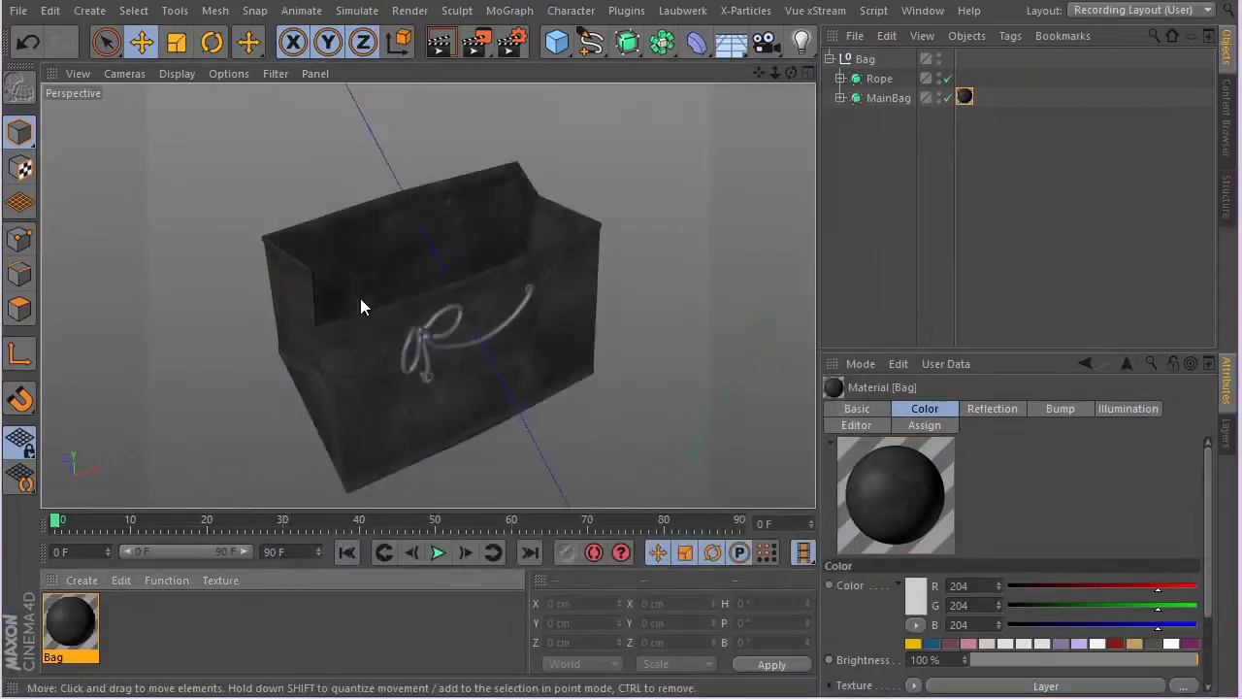
scroll(355, 321, up, 6)
scroll(415, 145, up, 3)
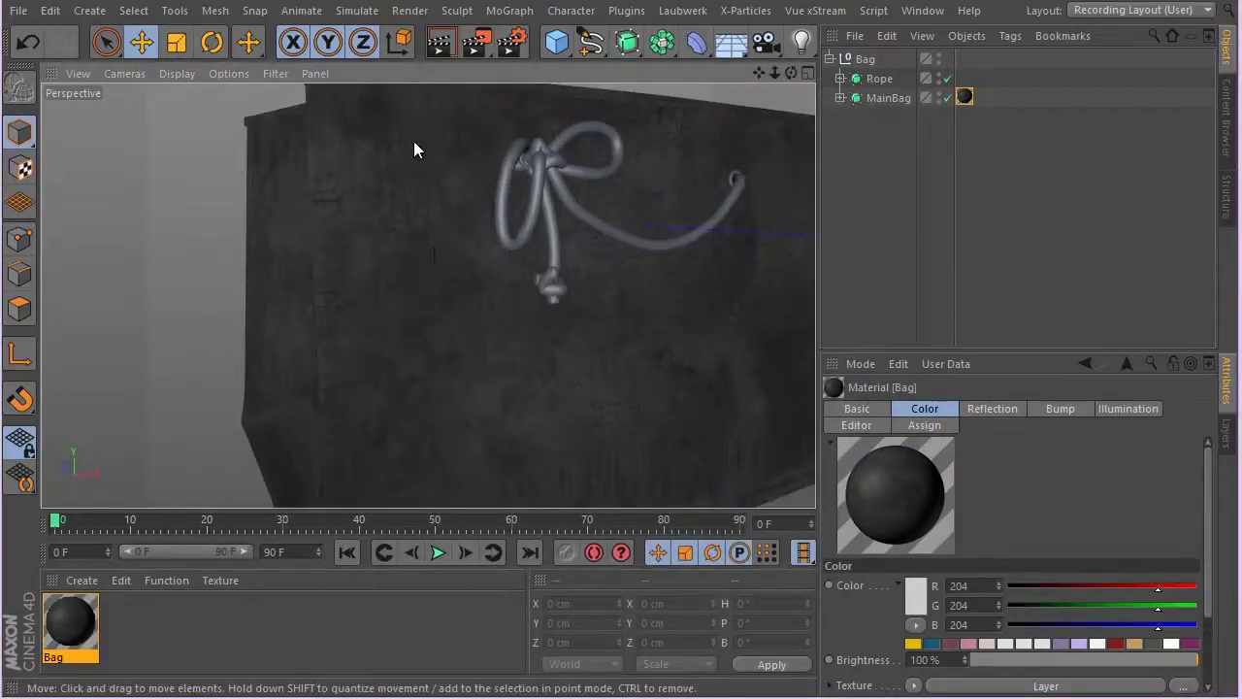
alt+drag(415, 145, 434, 333)
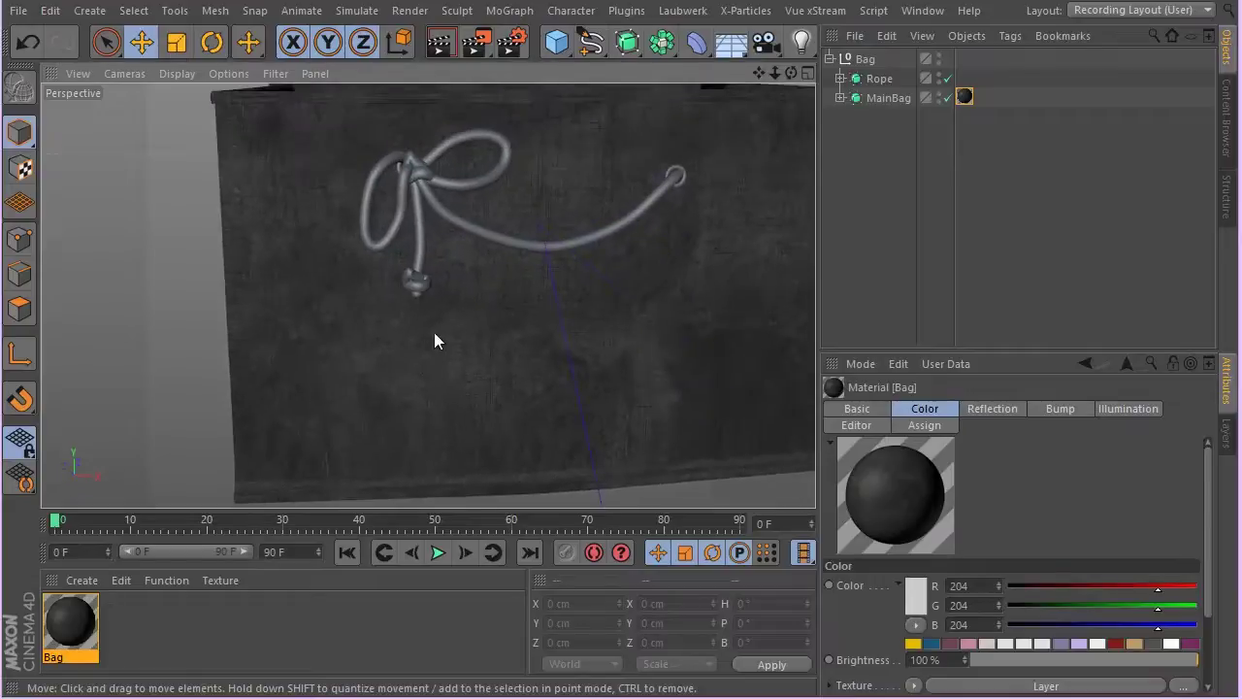
Set the Projection of MainBag's Texture tag to Cubic
click(963, 97)
click(954, 488)
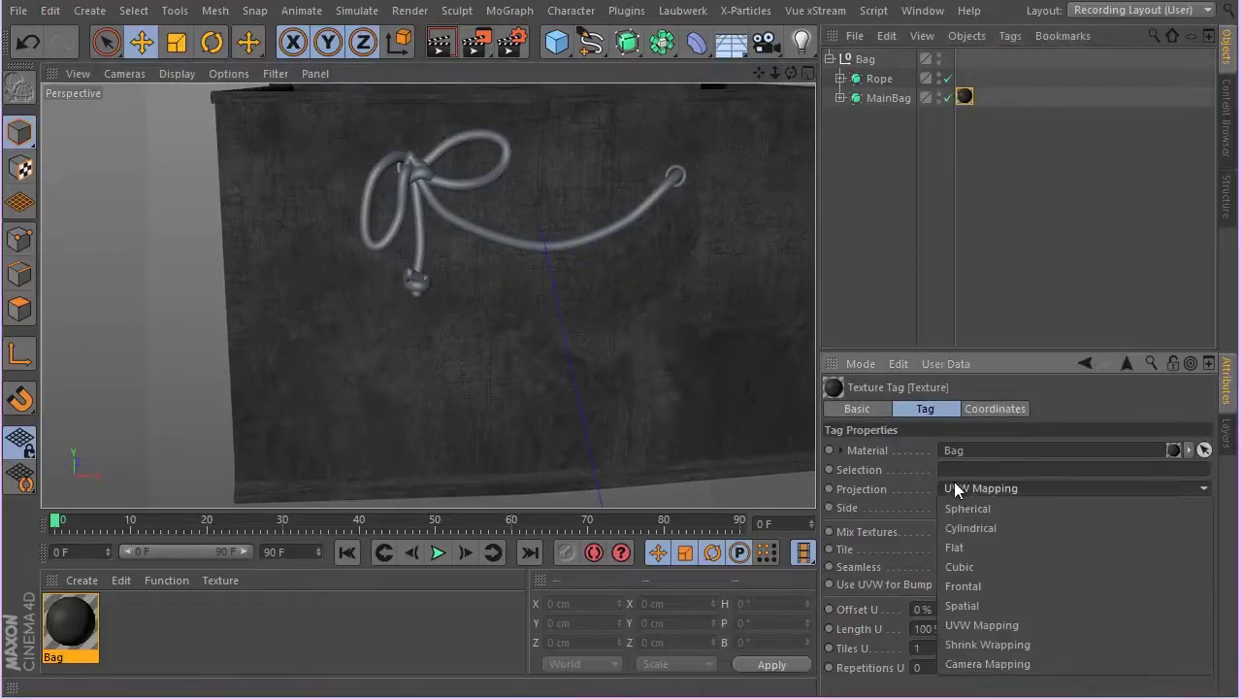
click(1018, 562)
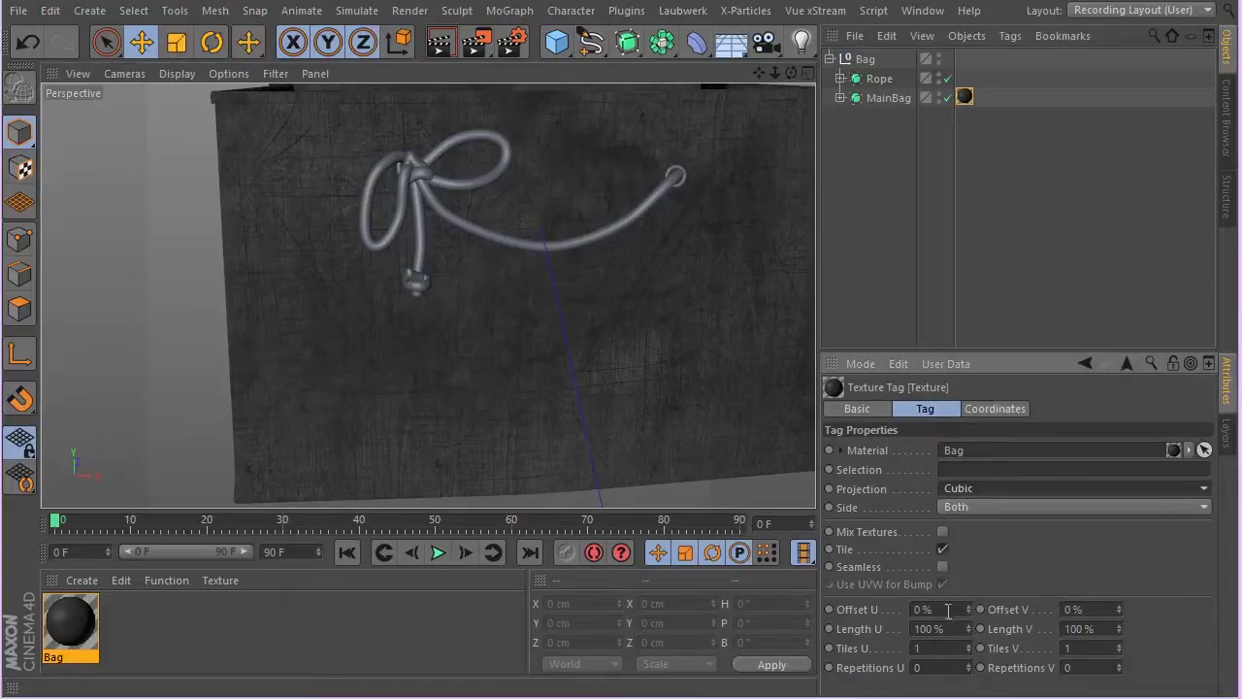
scroll(614, 444, down, 2)
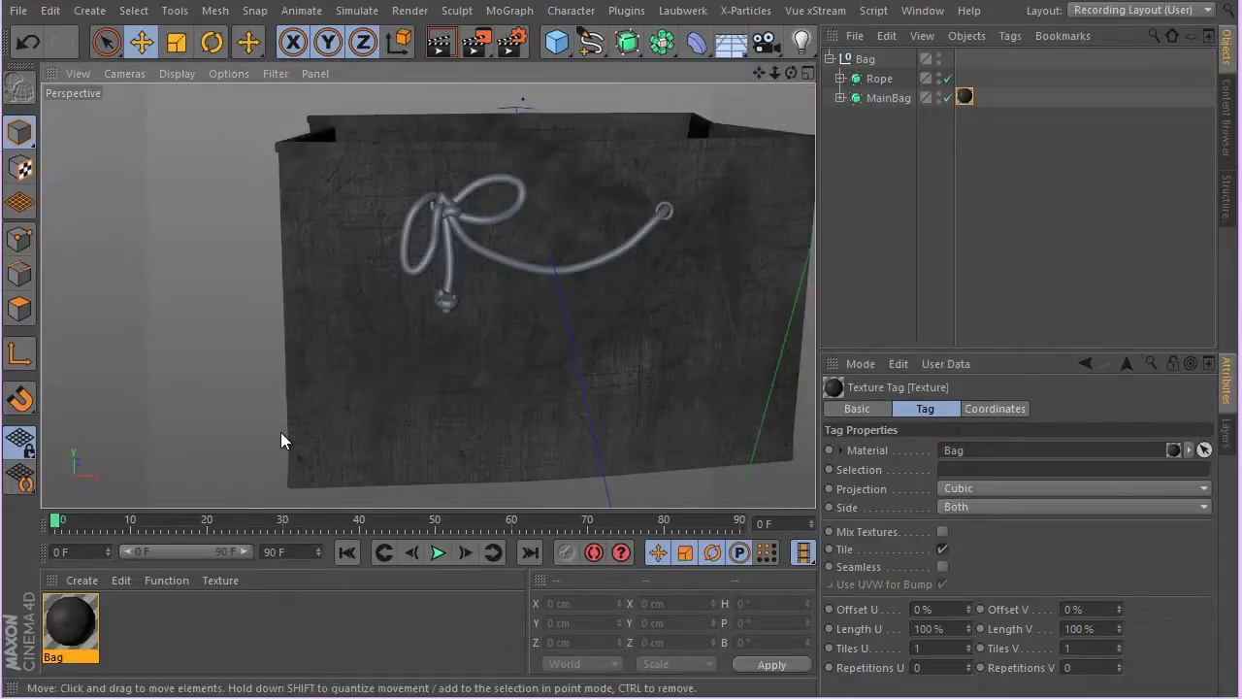
Orbit around the bag to check the Cubic-projected texture from above, the sides and front
alt+drag(282, 435, 682, 263)
scroll(423, 322, up, 3)
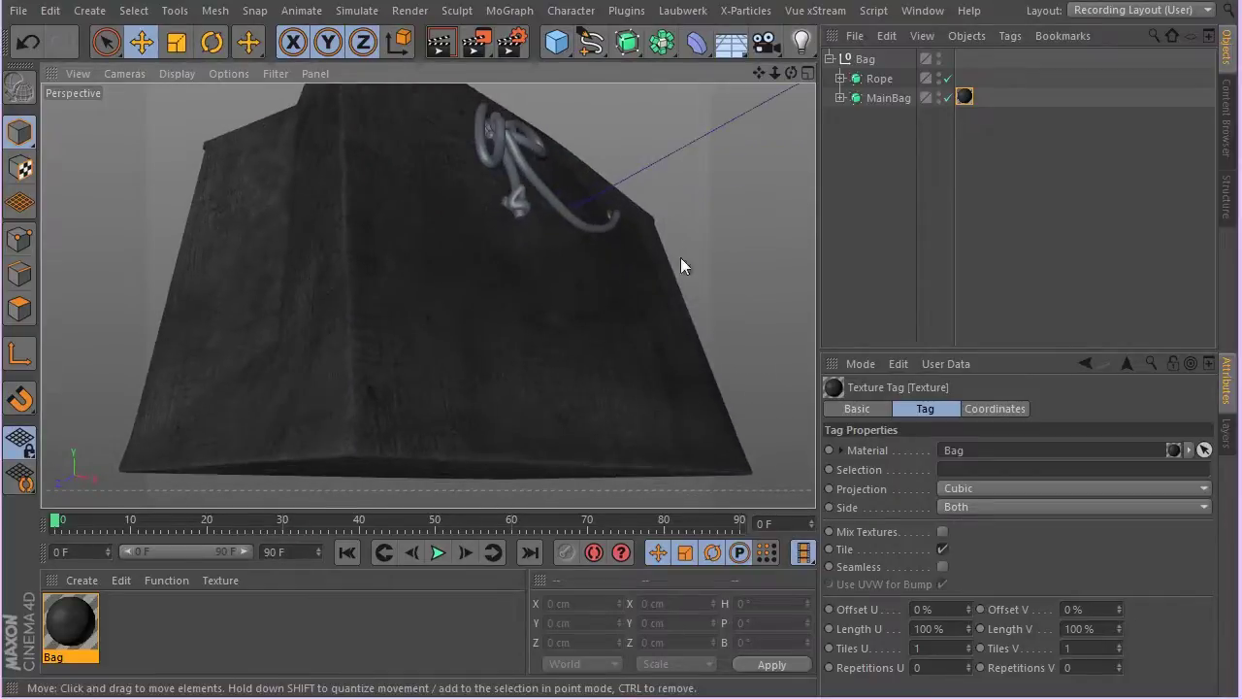
scroll(547, 311, down, 4)
alt+drag(546, 311, 427, 395)
scroll(592, 260, up, 5)
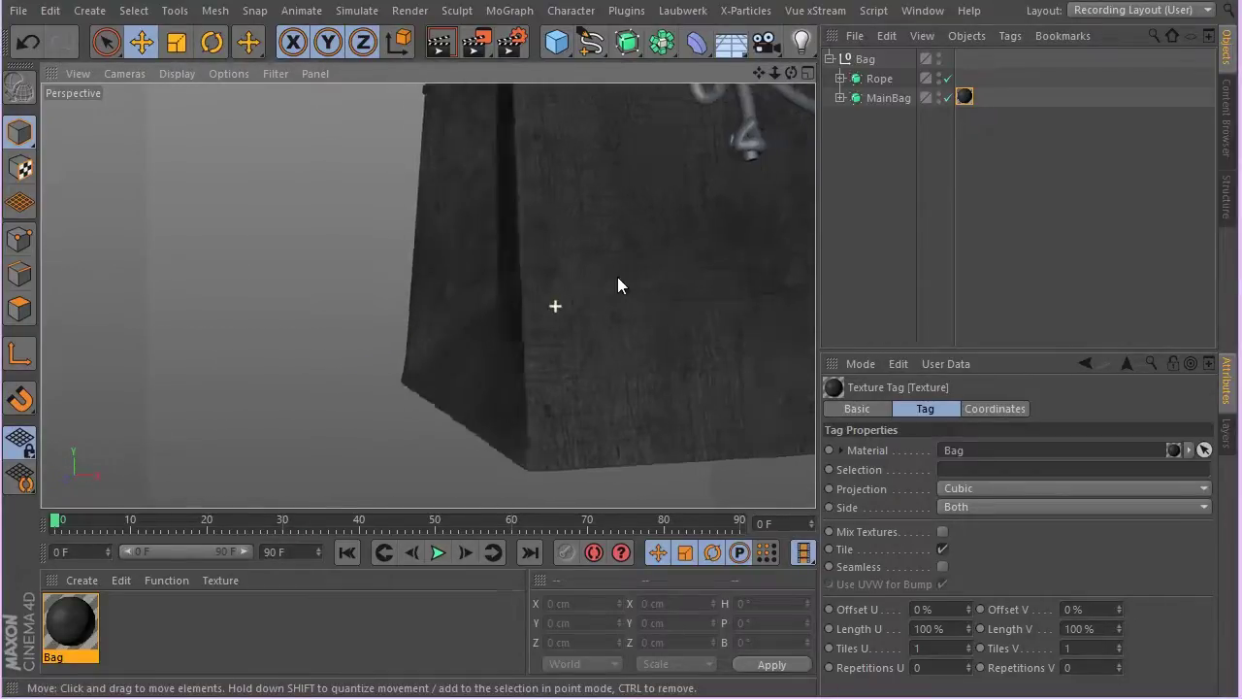
alt+drag(619, 284, 438, 366)
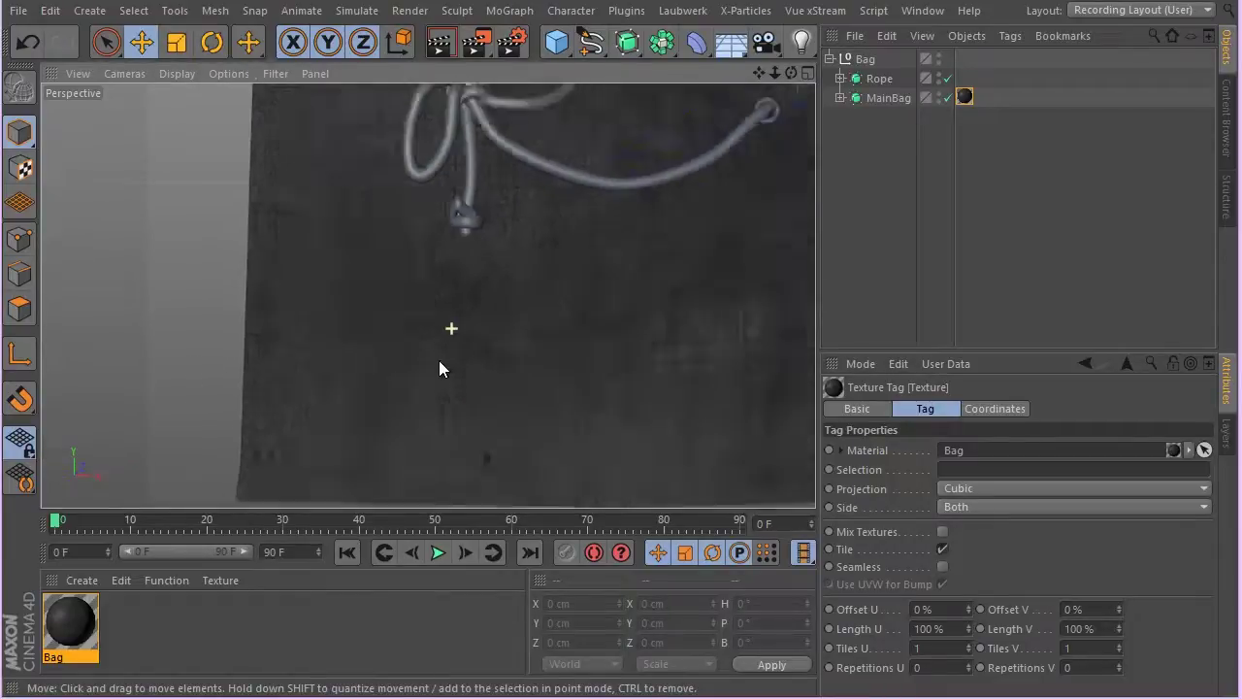
scroll(437, 366, down, 4)
alt+drag(509, 381, 530, 351)
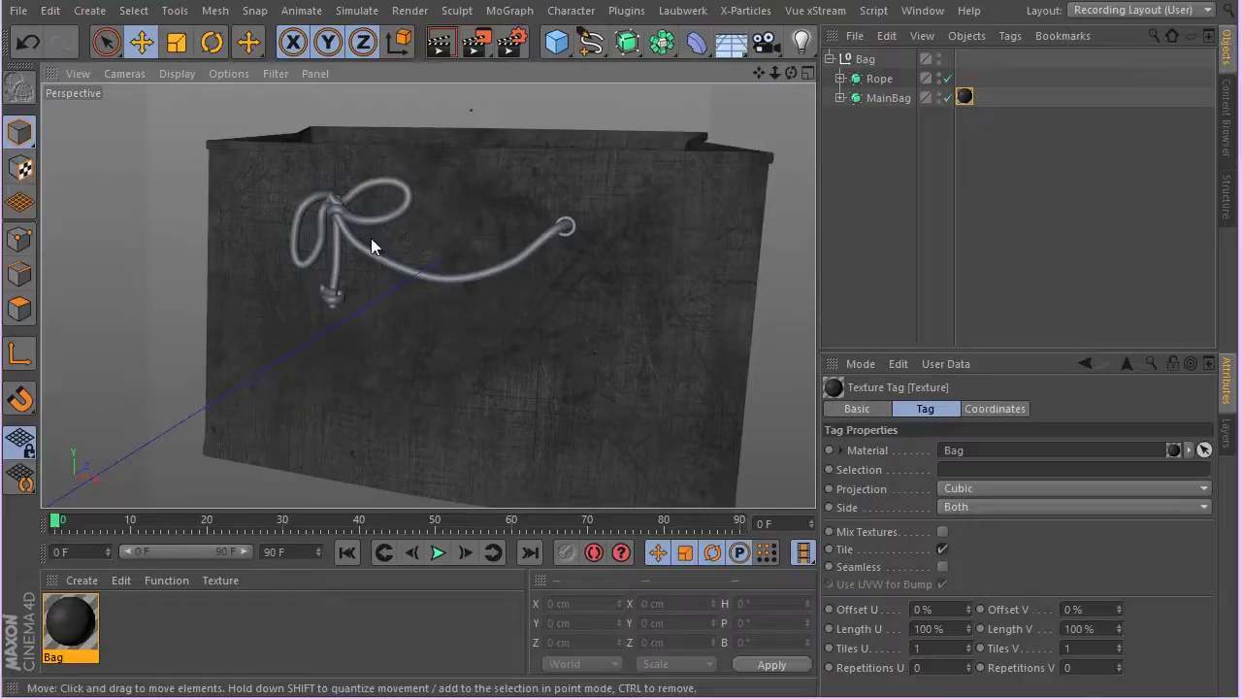
Create a second material and name it Rope
double_click(123, 610)
double_click(64, 610)
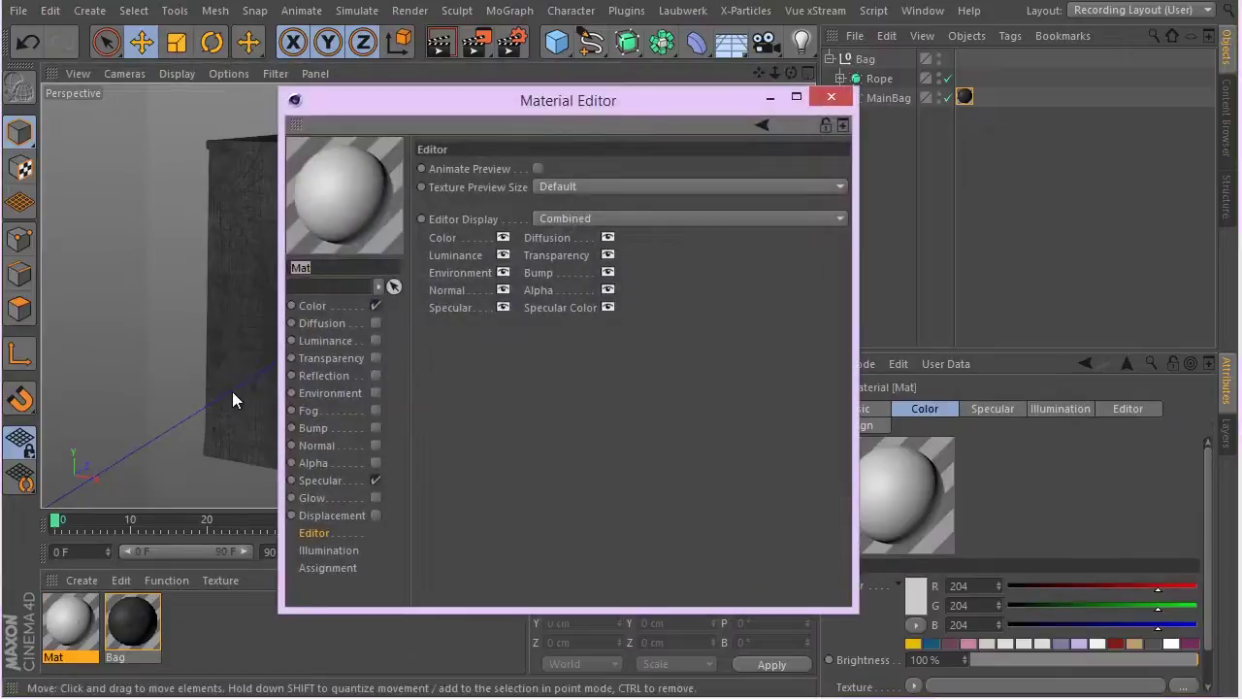
key(r)
key(p)
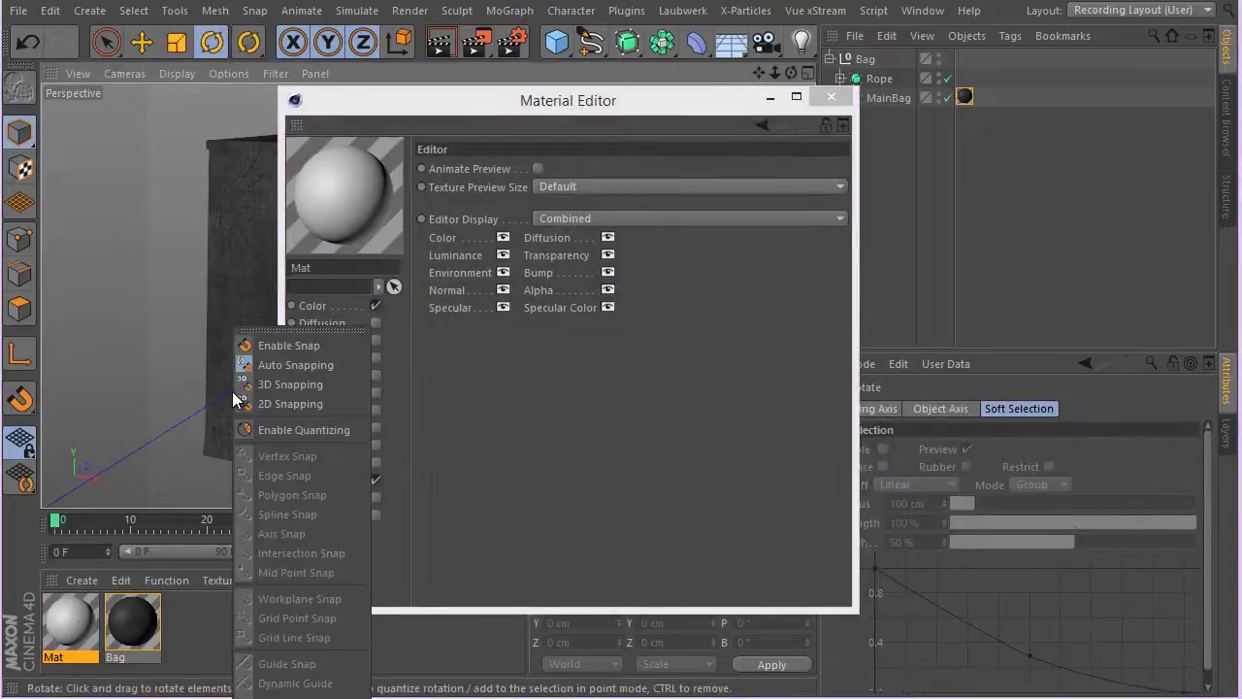
click(340, 270)
double_click(340, 269)
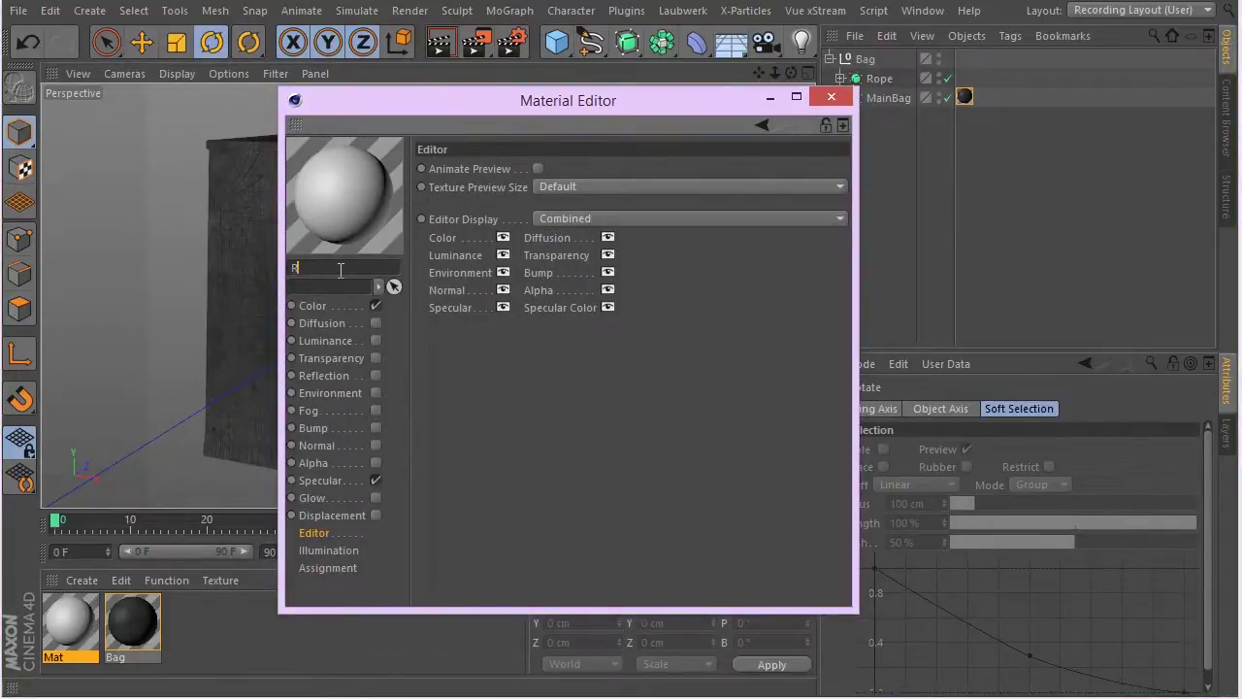
text(e)
Make Rope tan (190/157/103) and turn off its Specular
click(340, 301)
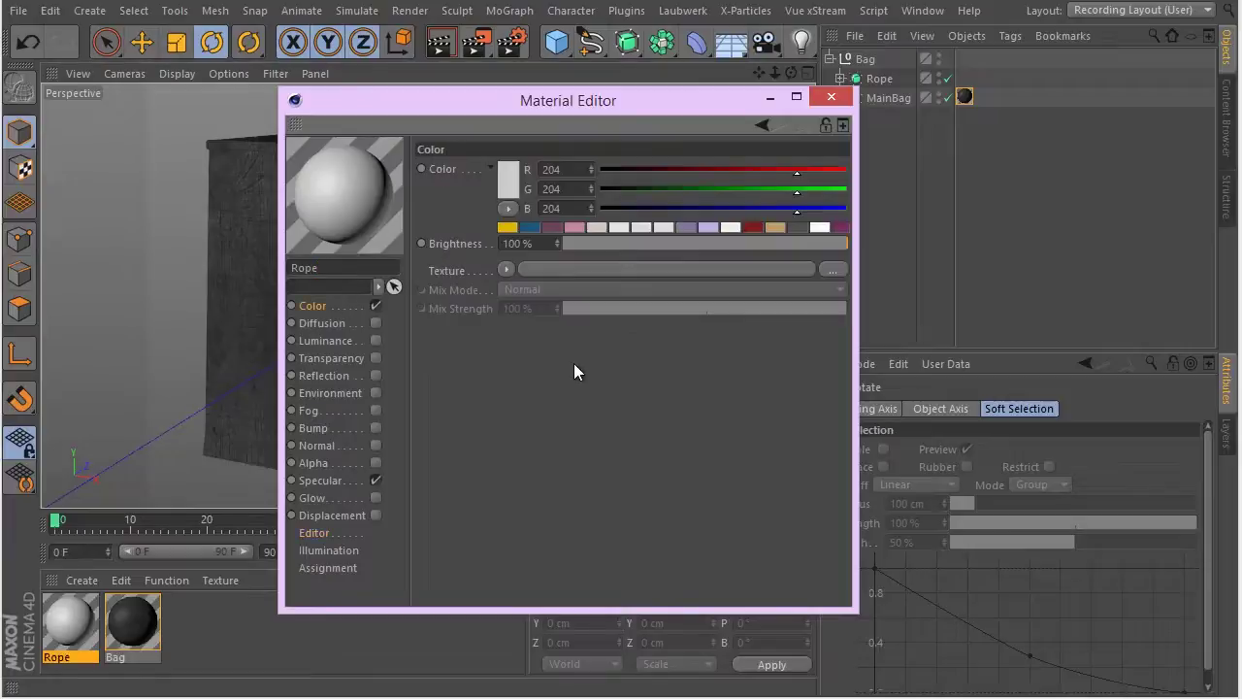
click(781, 229)
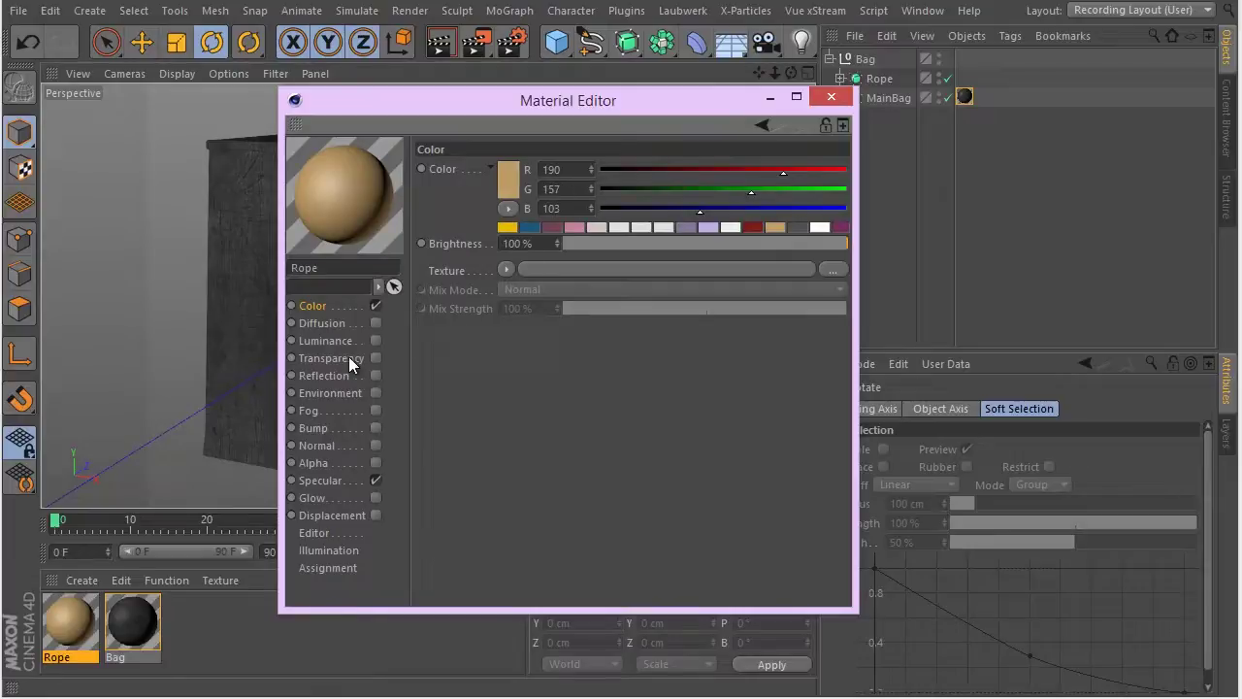
click(376, 480)
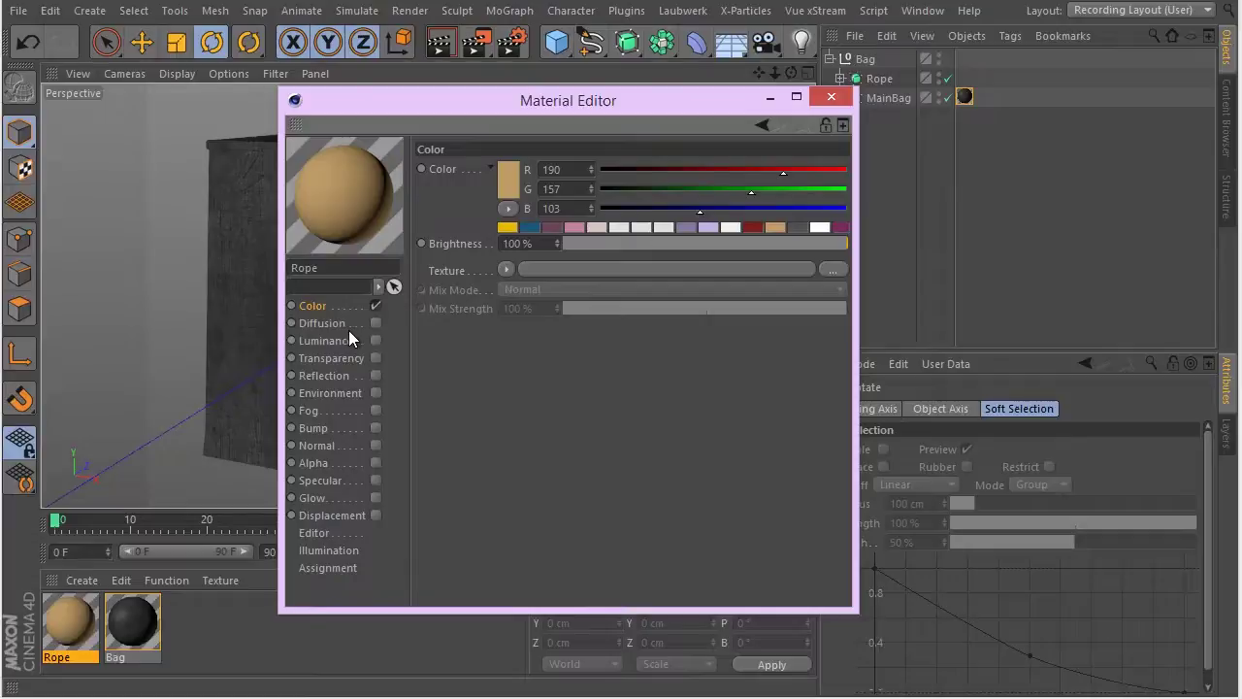
Enable Rope's Reflection with a physical Fresnel texture using the Plastic (PET) preset
click(329, 375)
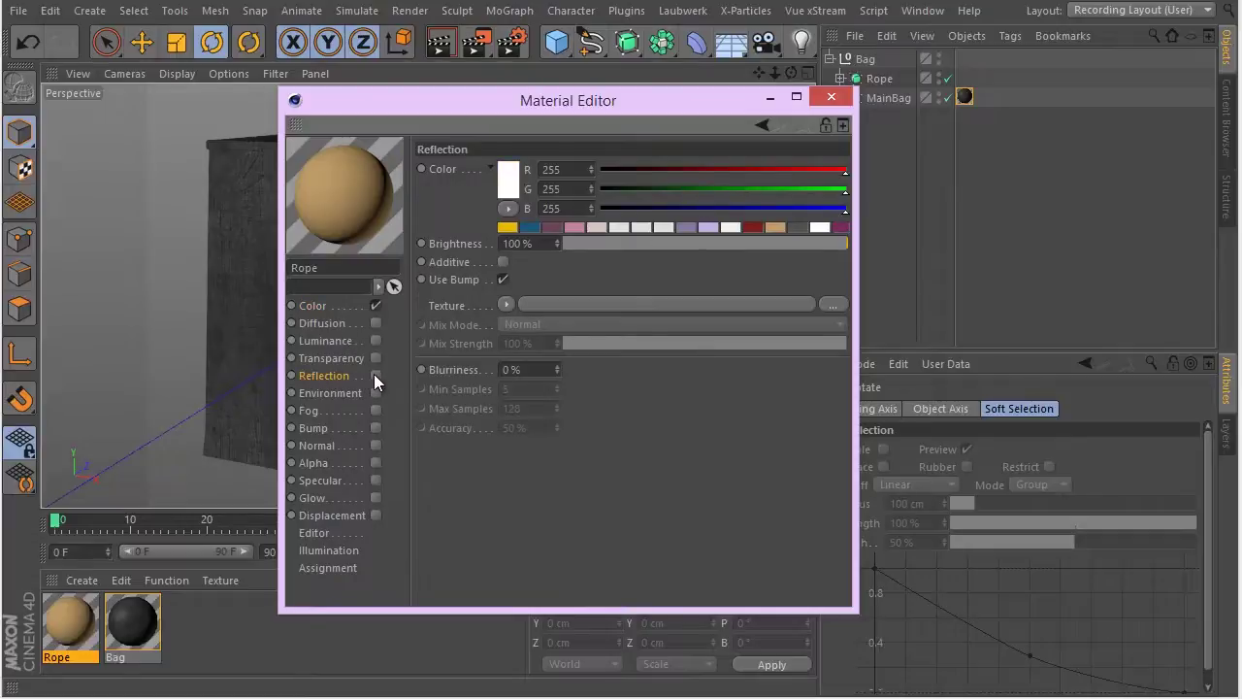
click(374, 376)
click(507, 307)
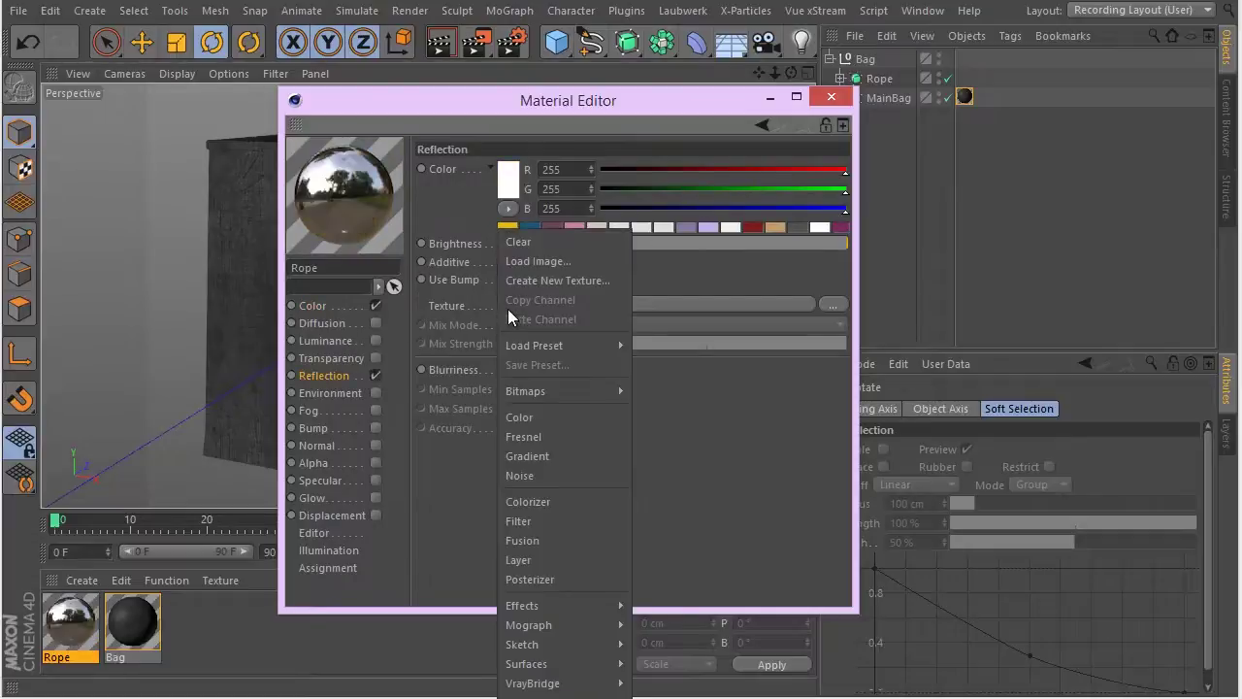
click(578, 416)
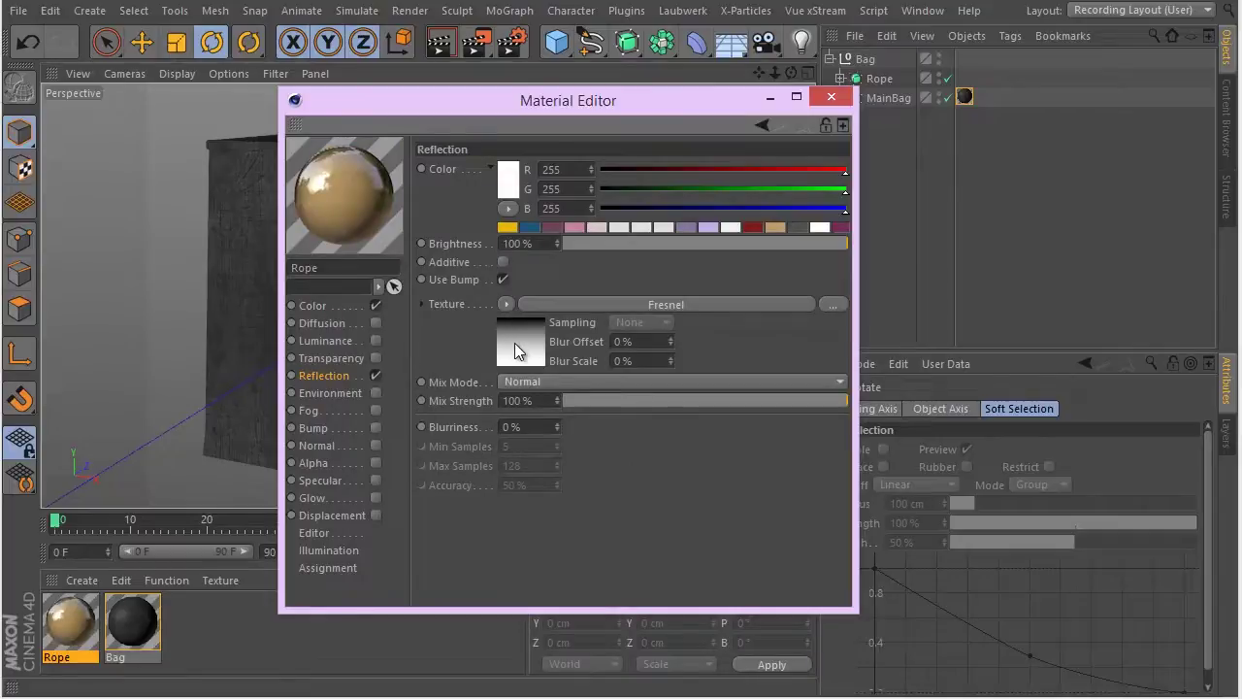
click(516, 347)
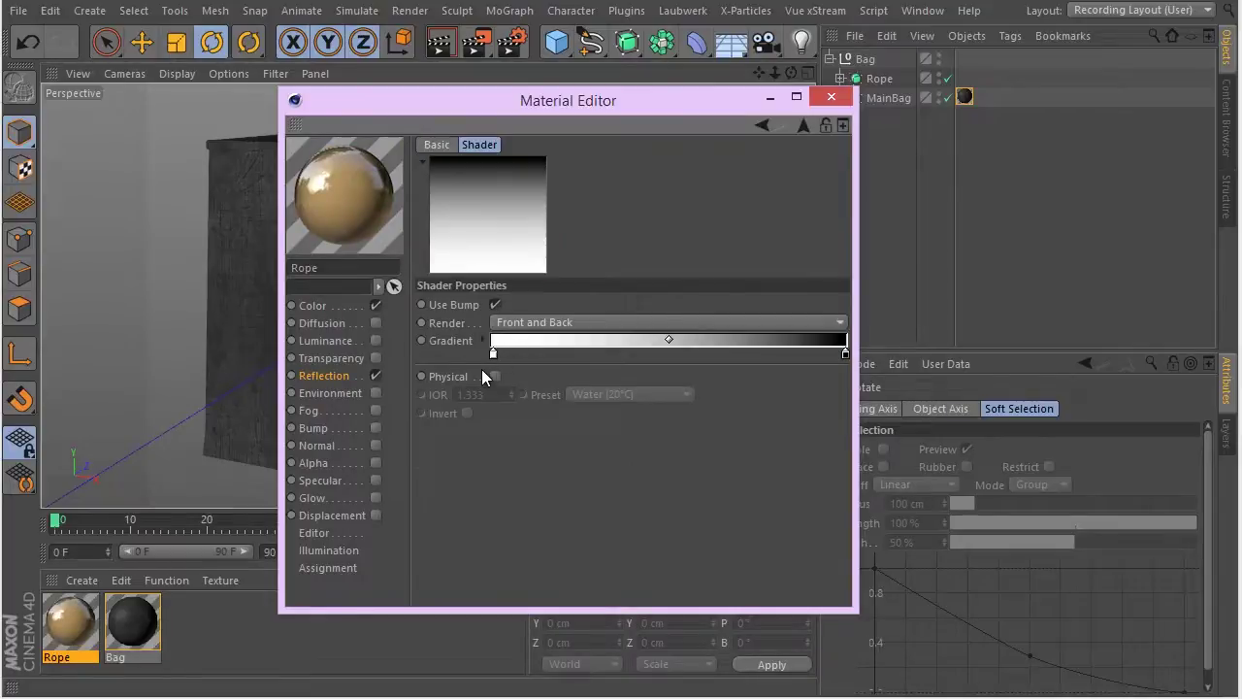
click(494, 375)
click(592, 393)
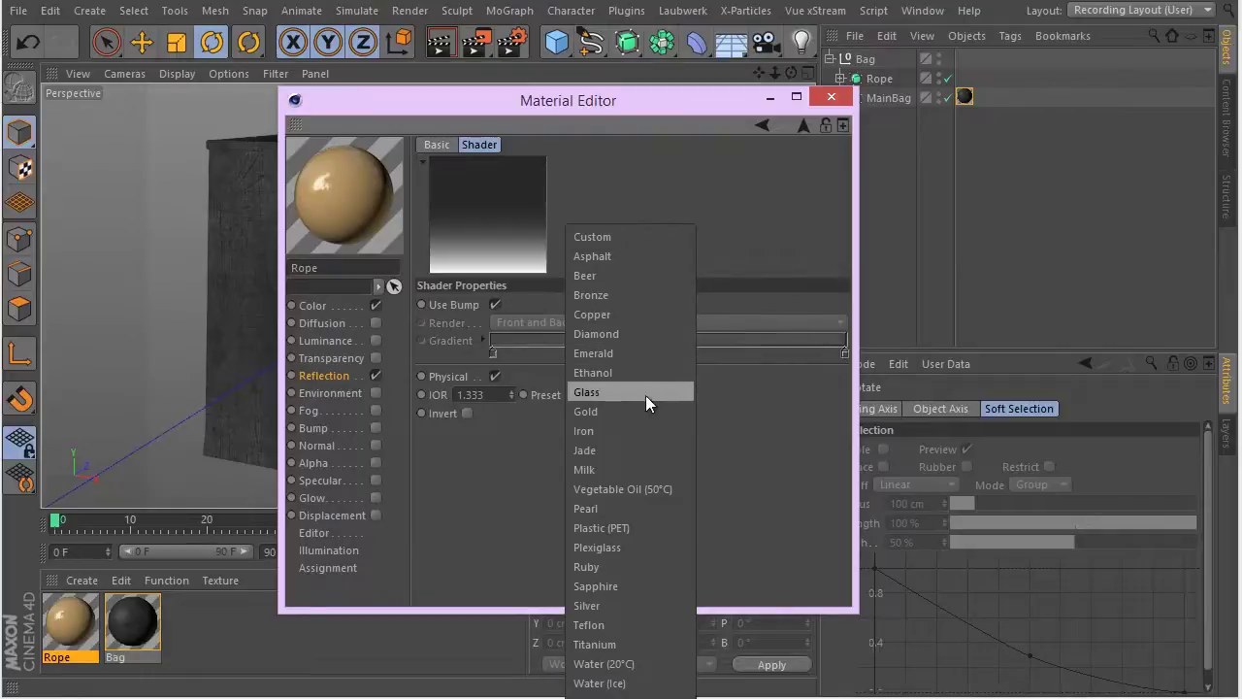
click(649, 527)
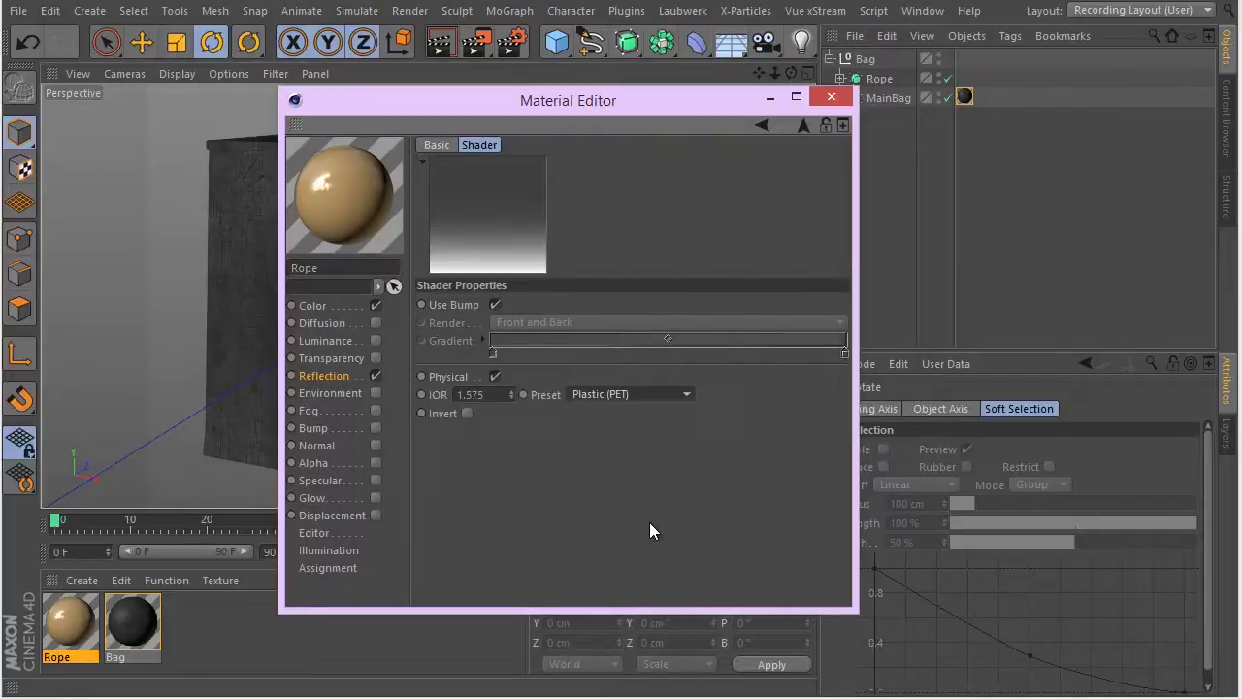
click(805, 125)
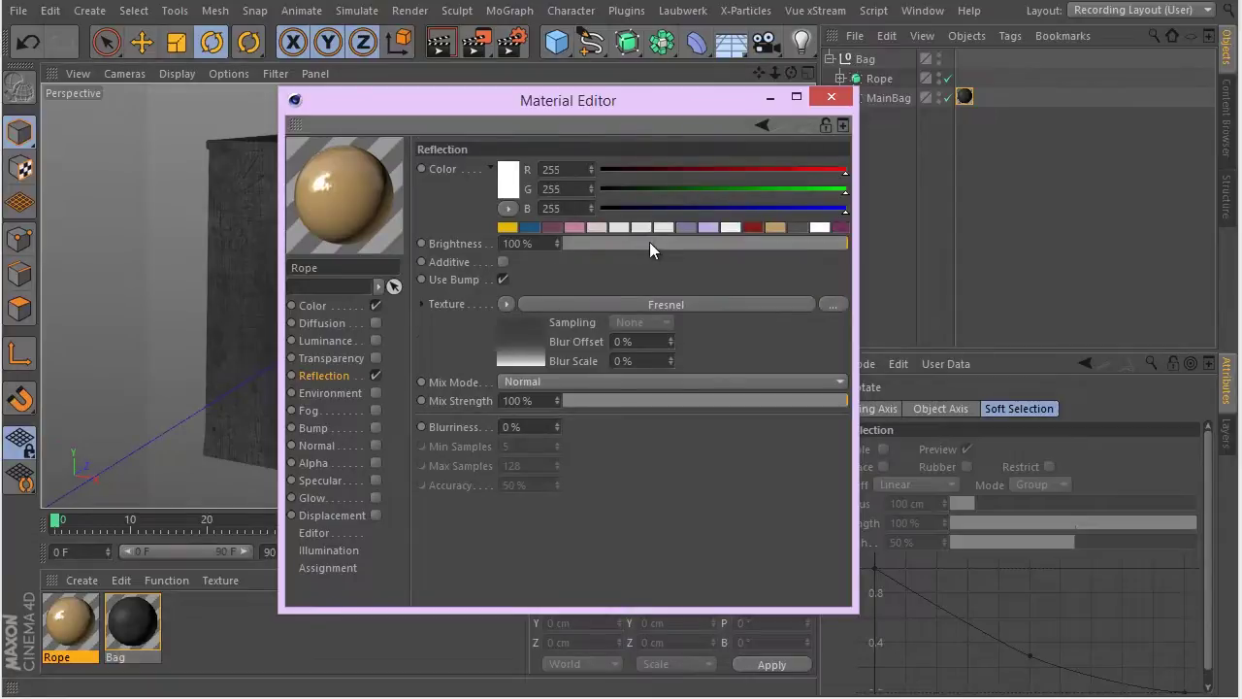
Set Rope's reflection Brightness 0%, Mix Strength 20% and Blurriness 50%
drag(649, 241, 476, 281)
drag(596, 402, 621, 399)
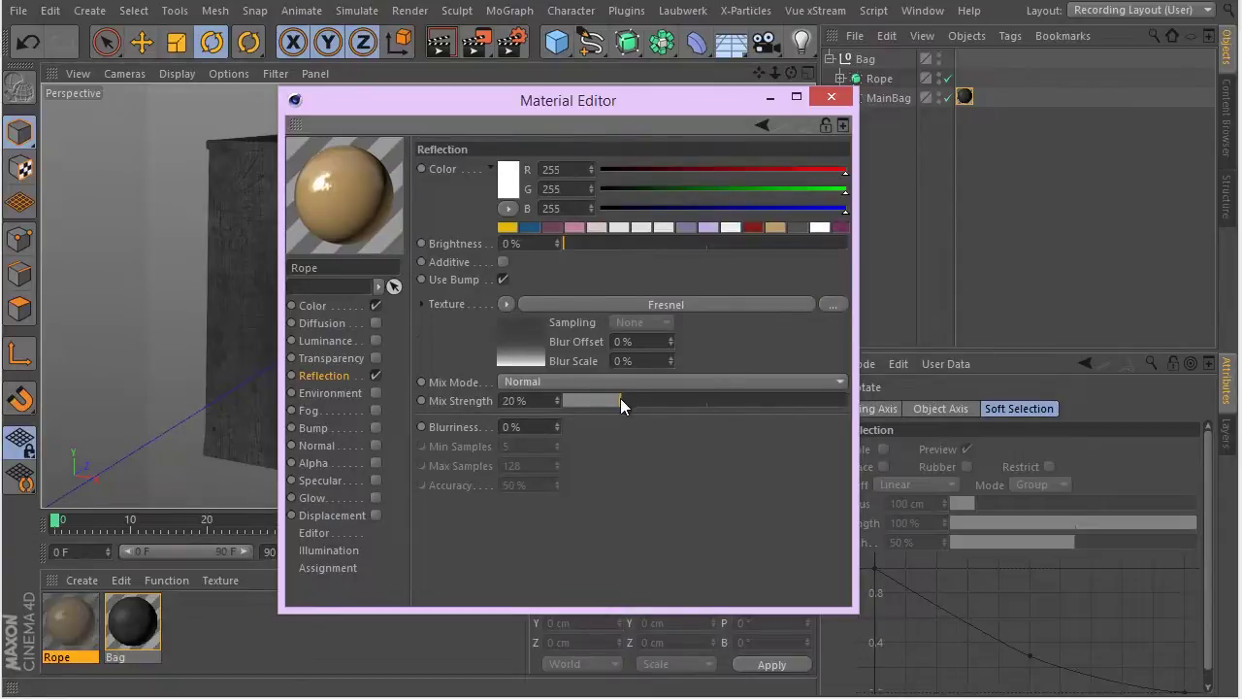
click(529, 426)
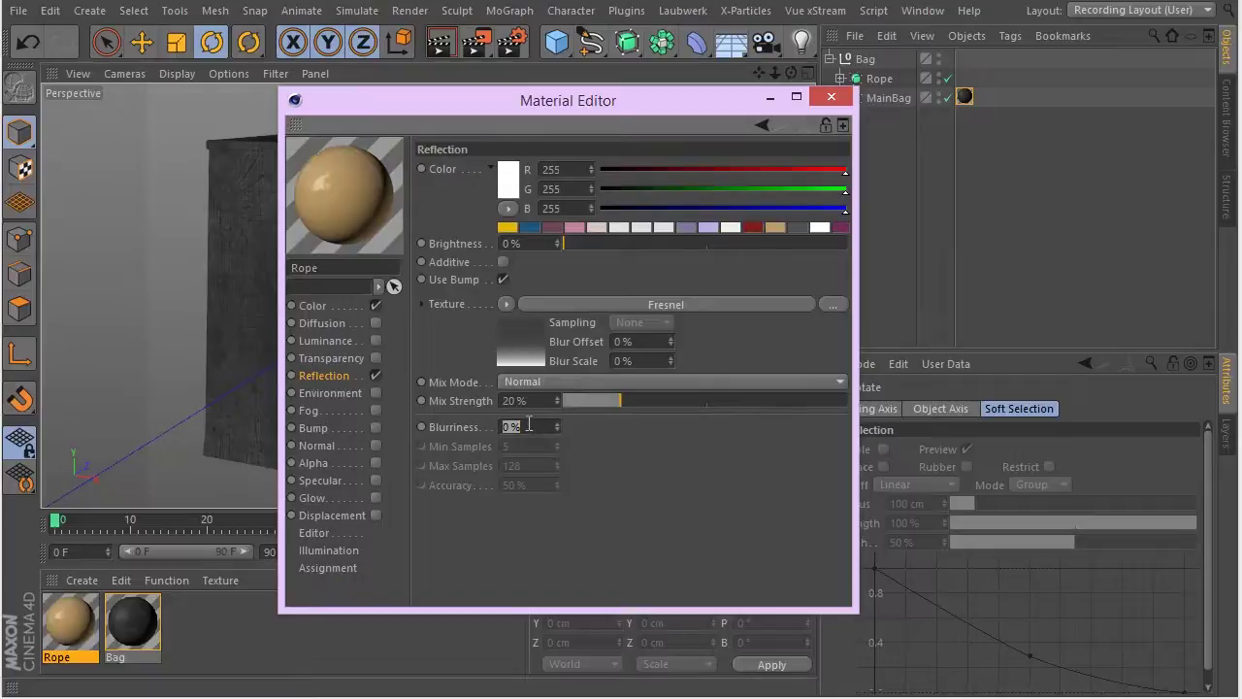
key(Return)
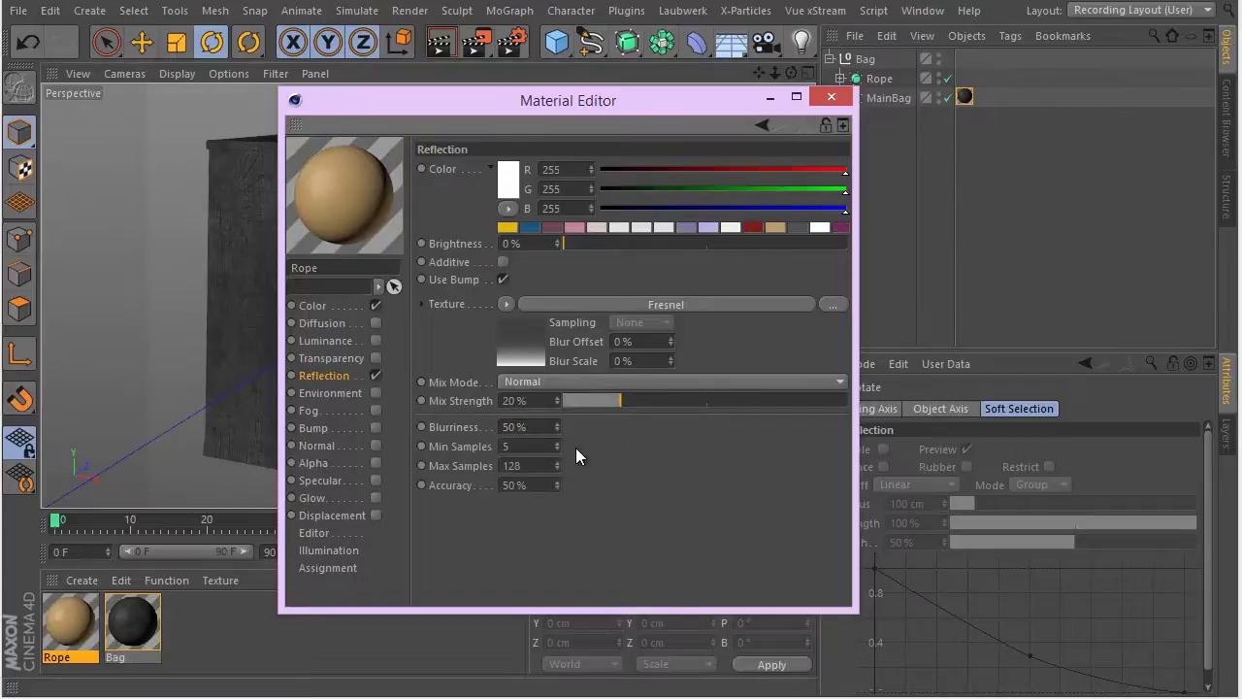
Enable Rope's Bump channel with a Noise shader set to Gaseous
click(325, 444)
click(359, 429)
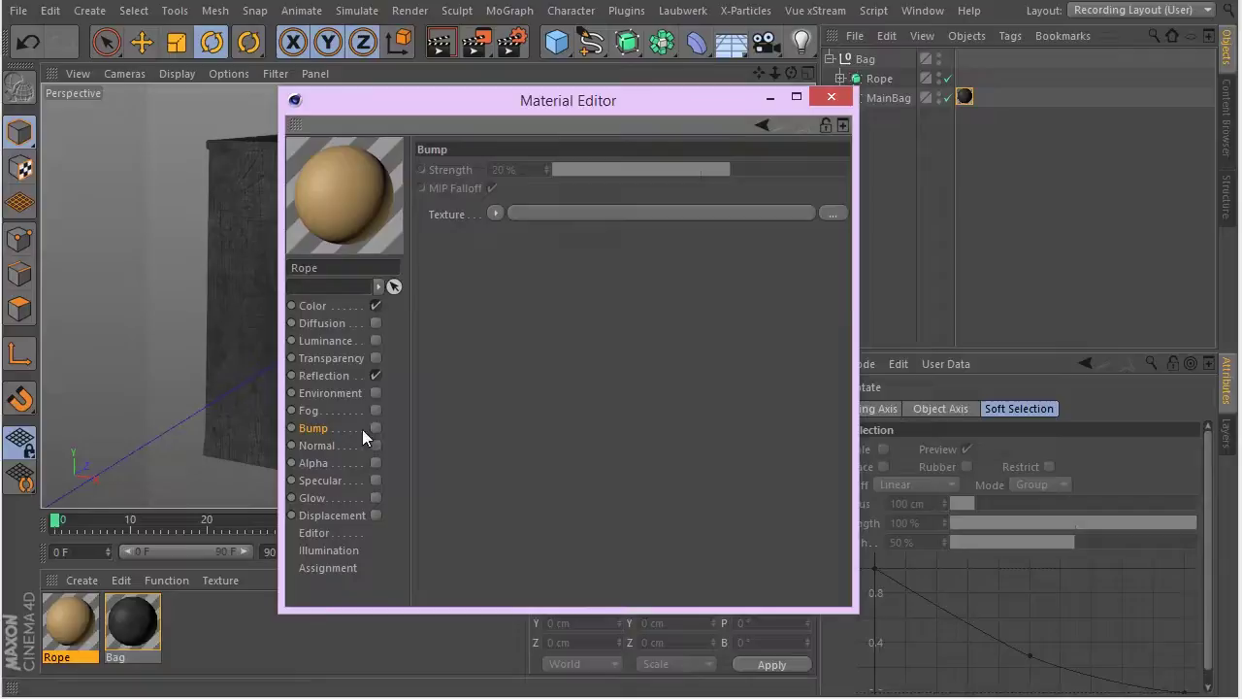
click(377, 428)
click(496, 212)
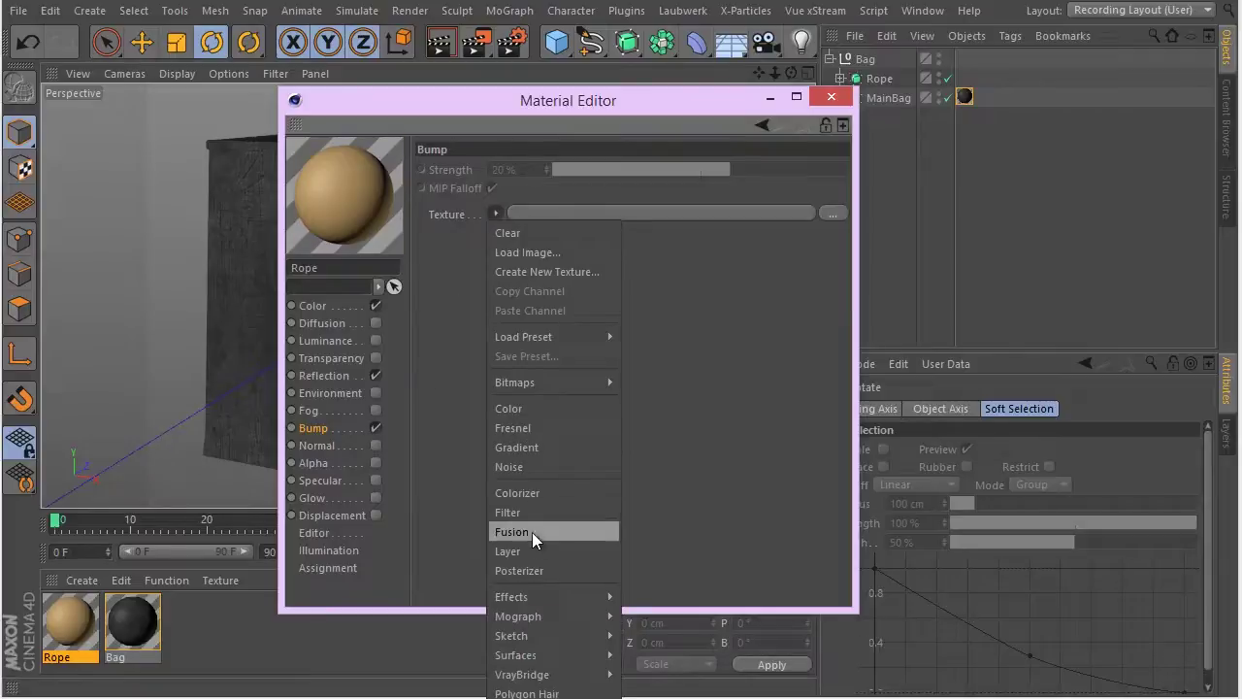
click(553, 465)
click(498, 247)
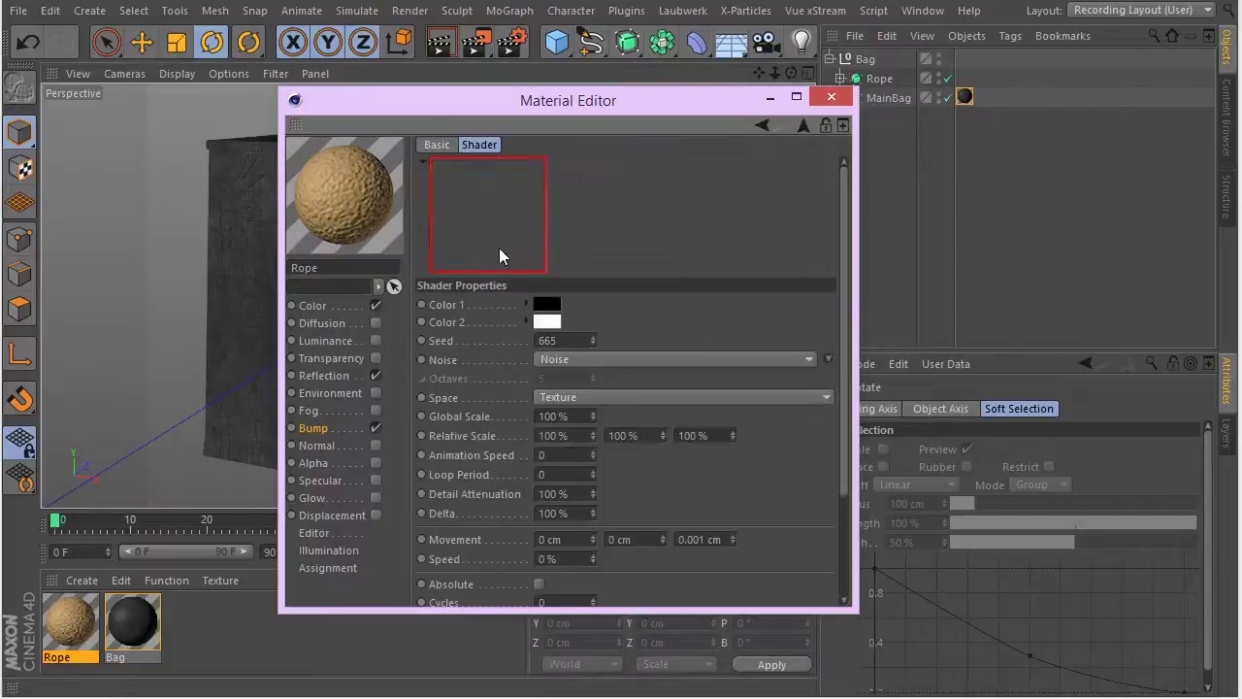
click(827, 359)
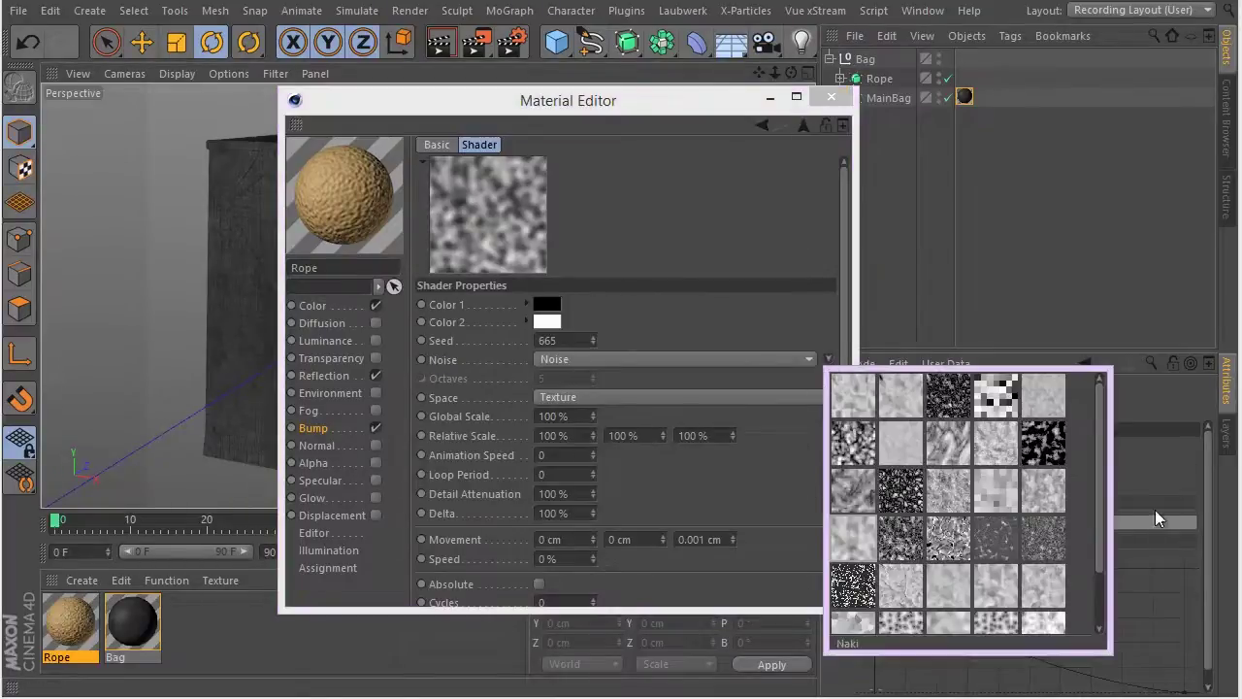
click(859, 487)
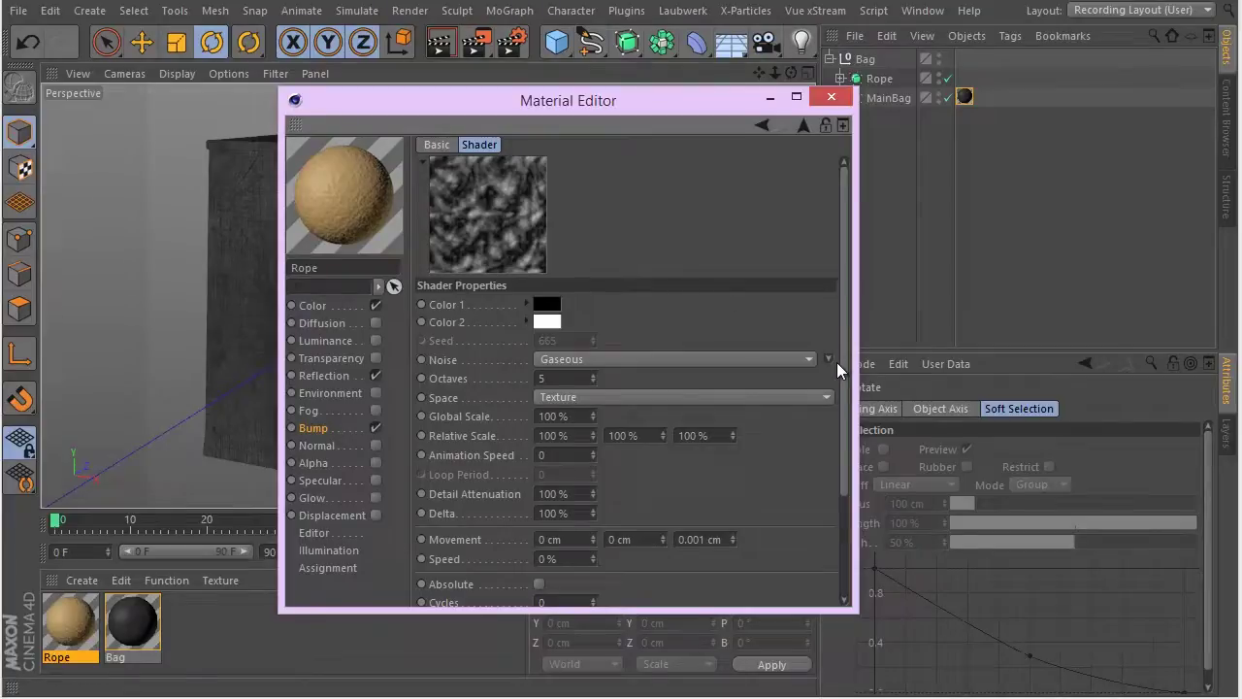
click(827, 359)
Set Rope's bump Strength to 6%
click(805, 127)
text(6)
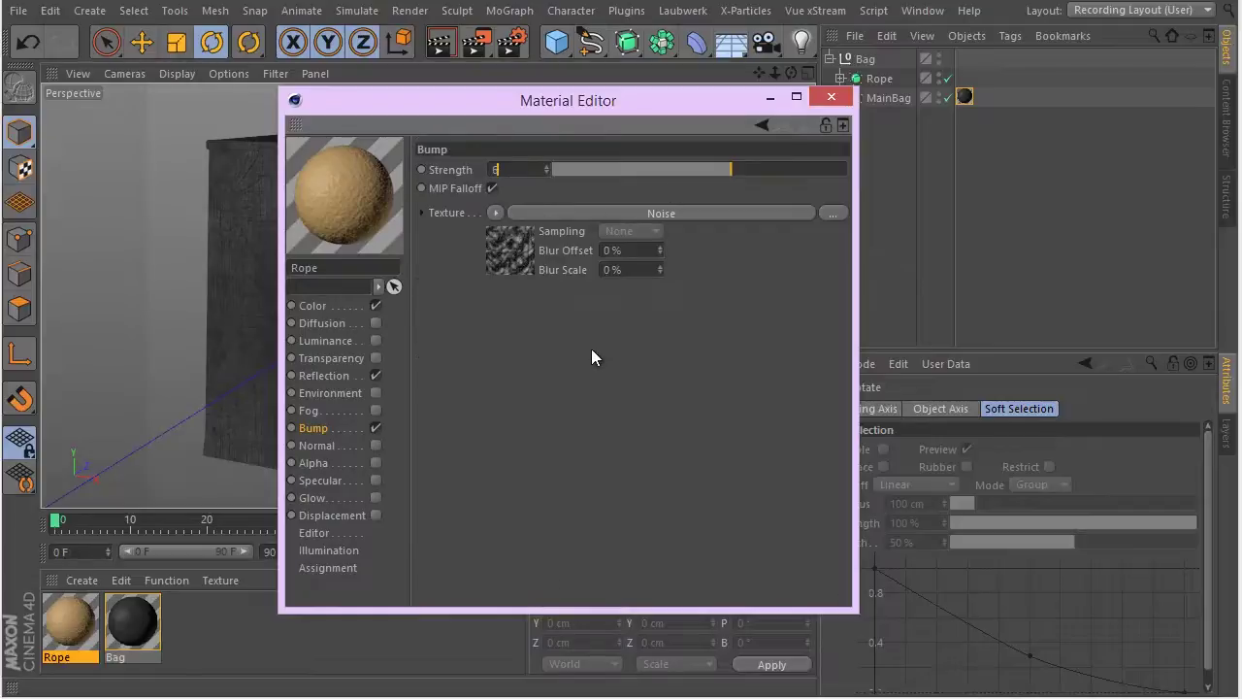
key(Return)
click(314, 306)
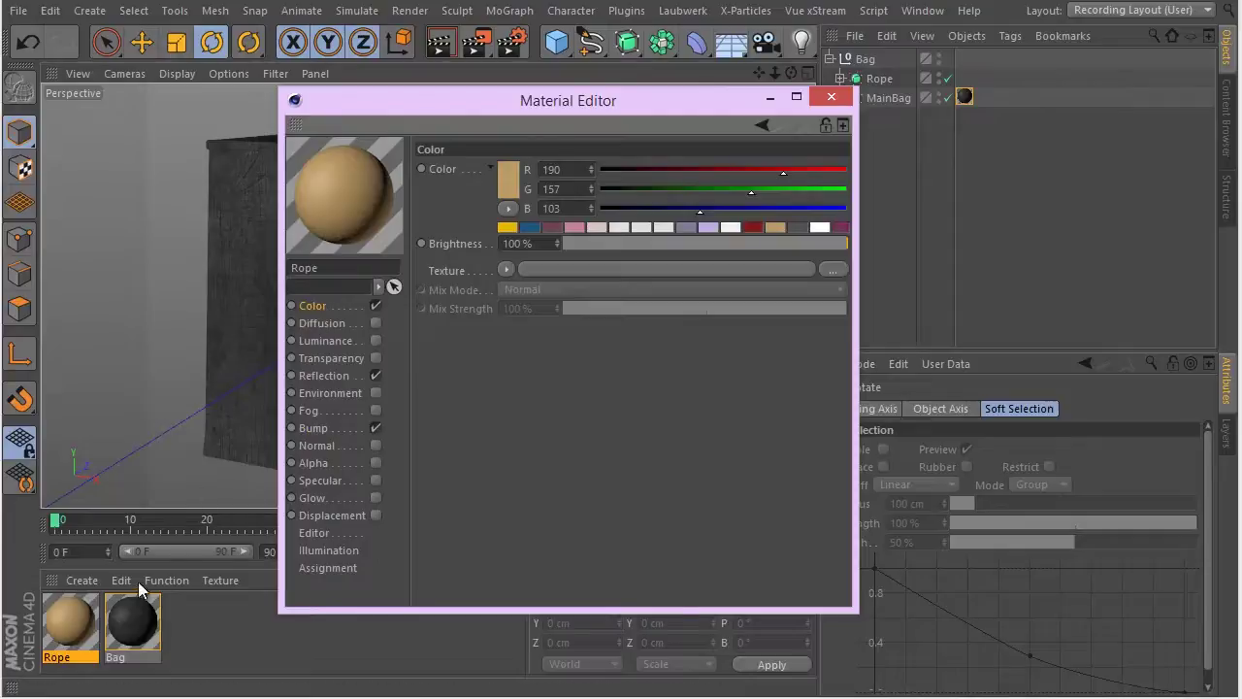
Apply the tan Rope material to the Ropes object and zoom in on the rope's ring end
click(831, 100)
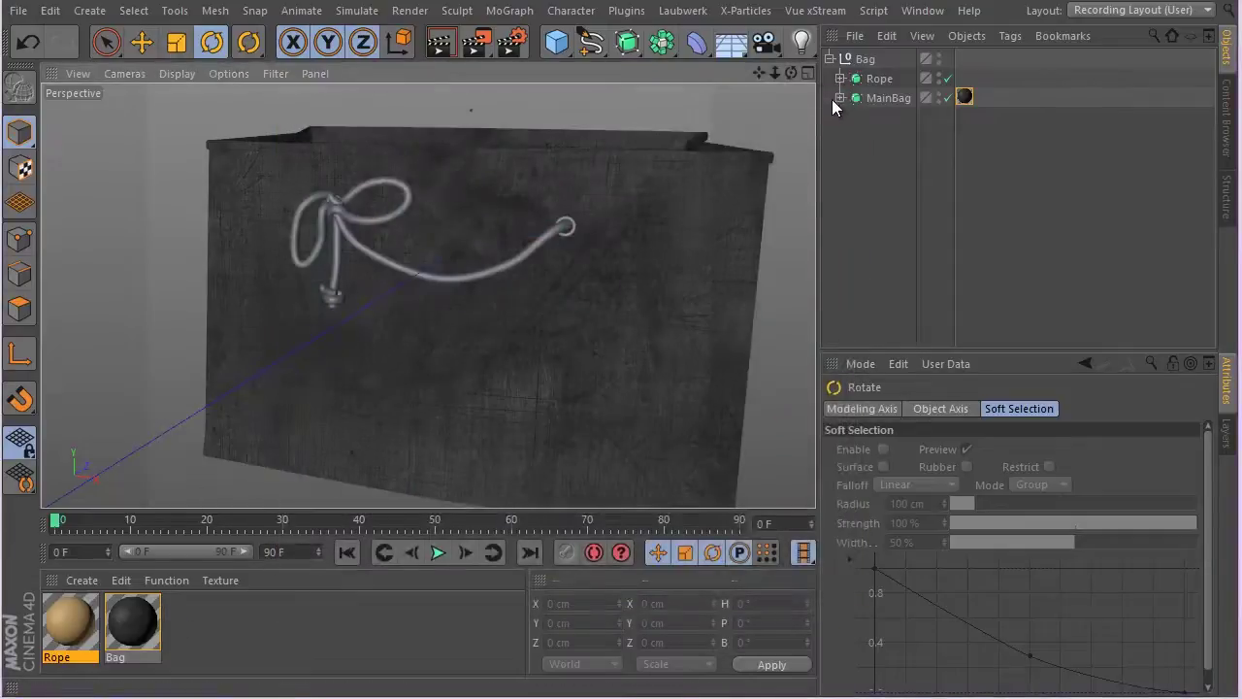
click(839, 78)
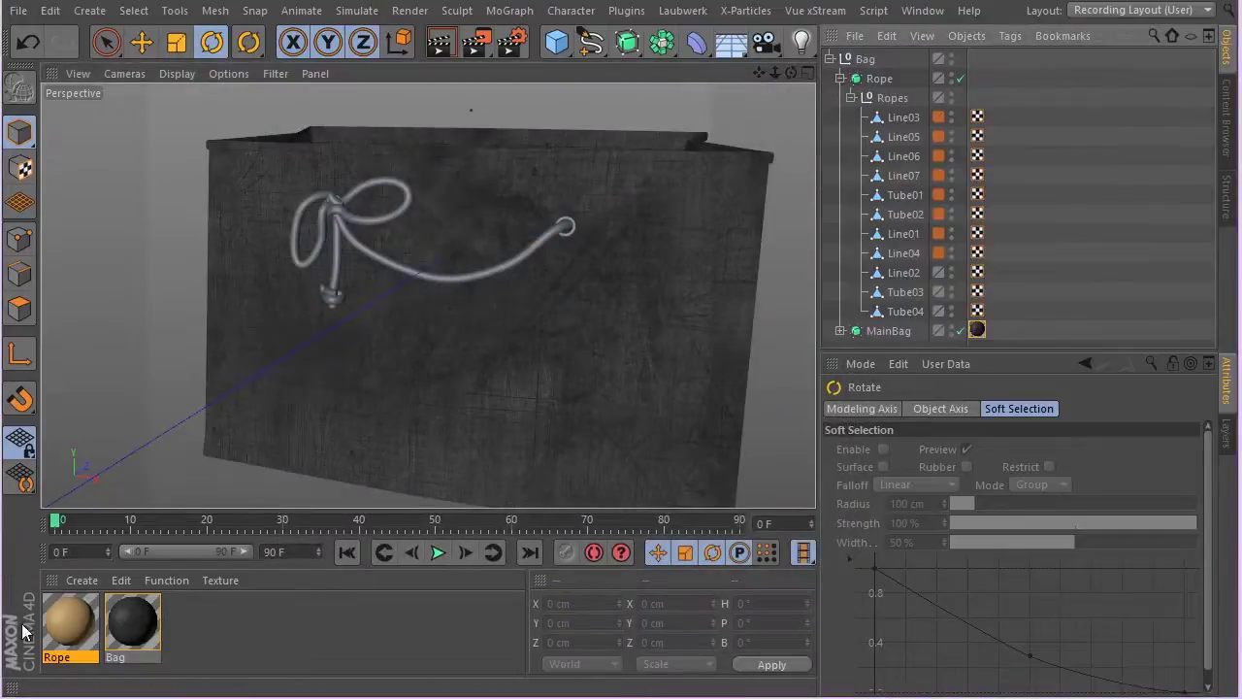
drag(77, 624, 891, 98)
alt+drag(504, 244, 443, 241)
scroll(609, 177, up, 6)
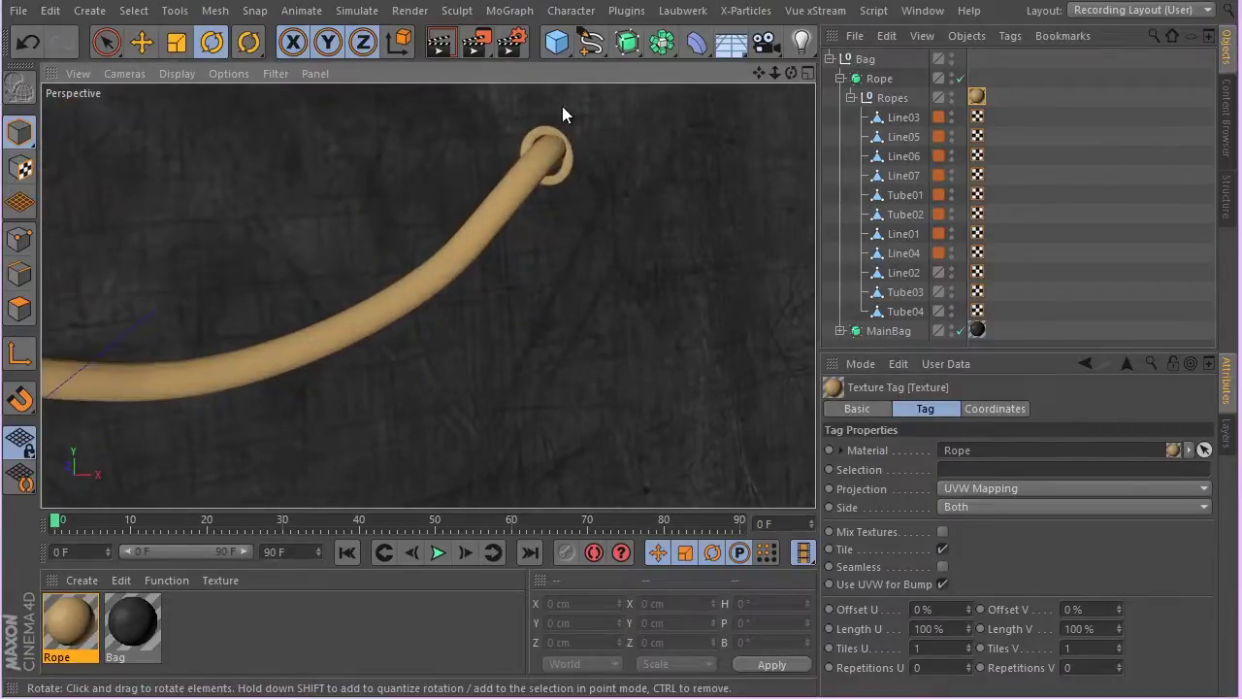
scroll(562, 111, up, 3)
alt+drag(562, 111, 505, 293)
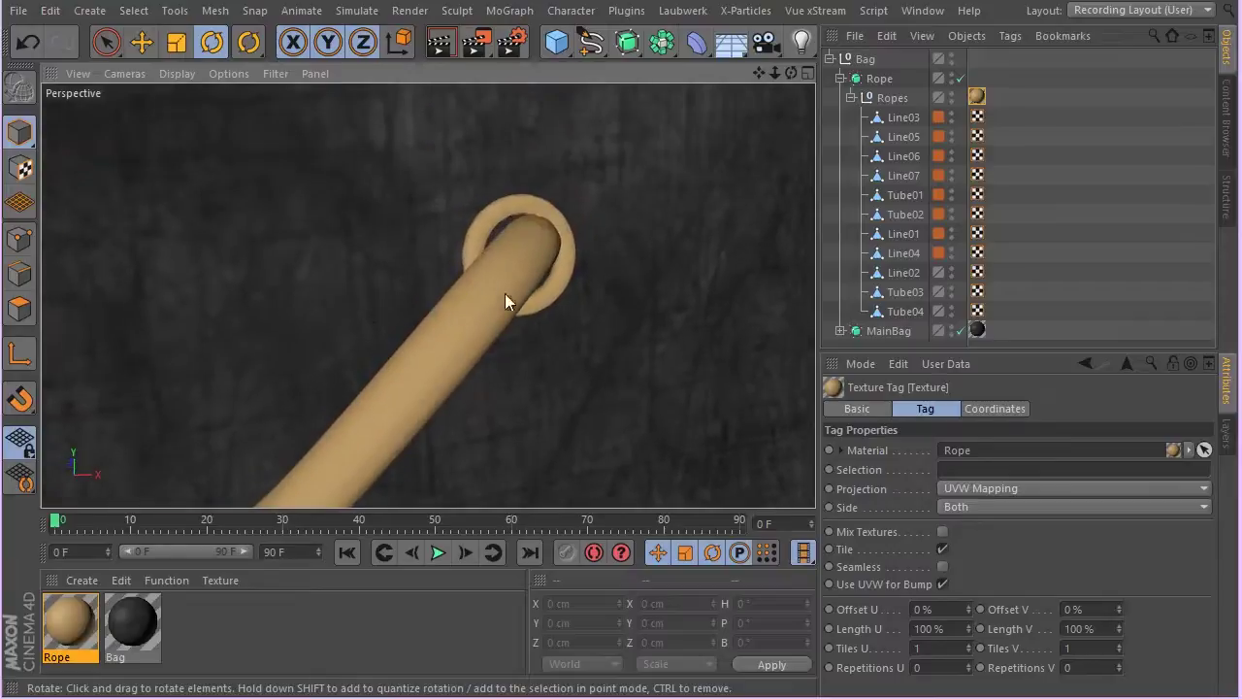
Duplicate the Rope material and make the copy white
key(ctrl+c)
key(ctrl+v)
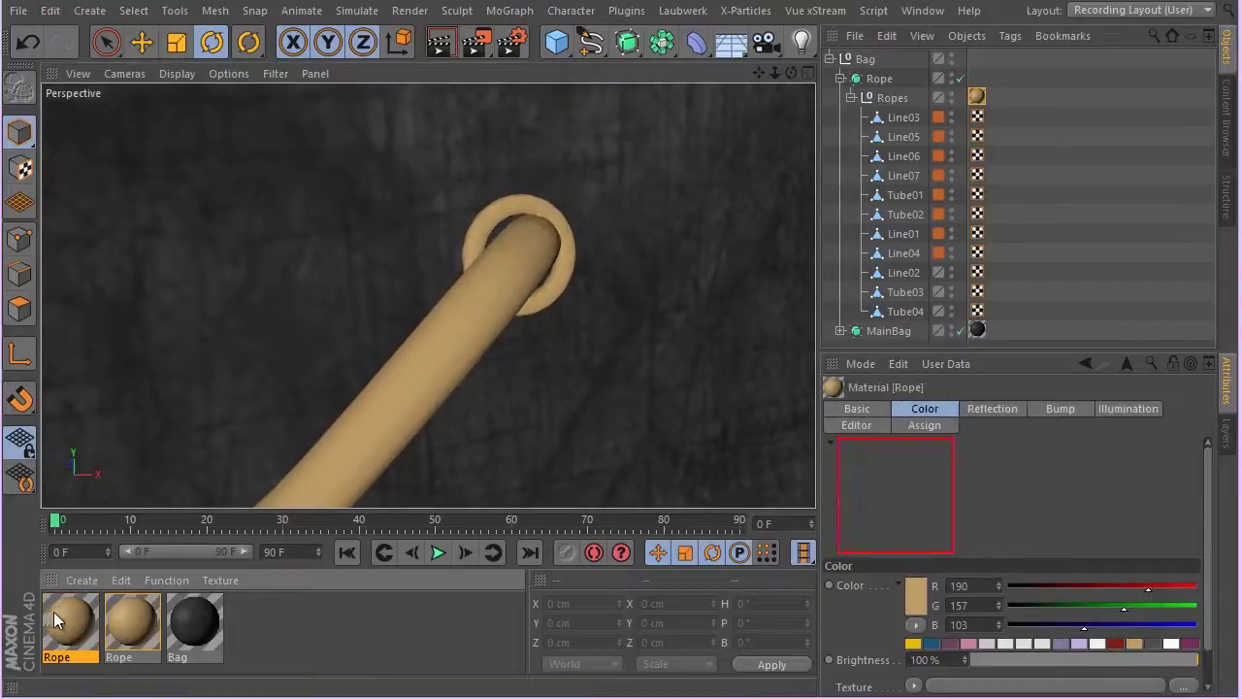
double_click(58, 612)
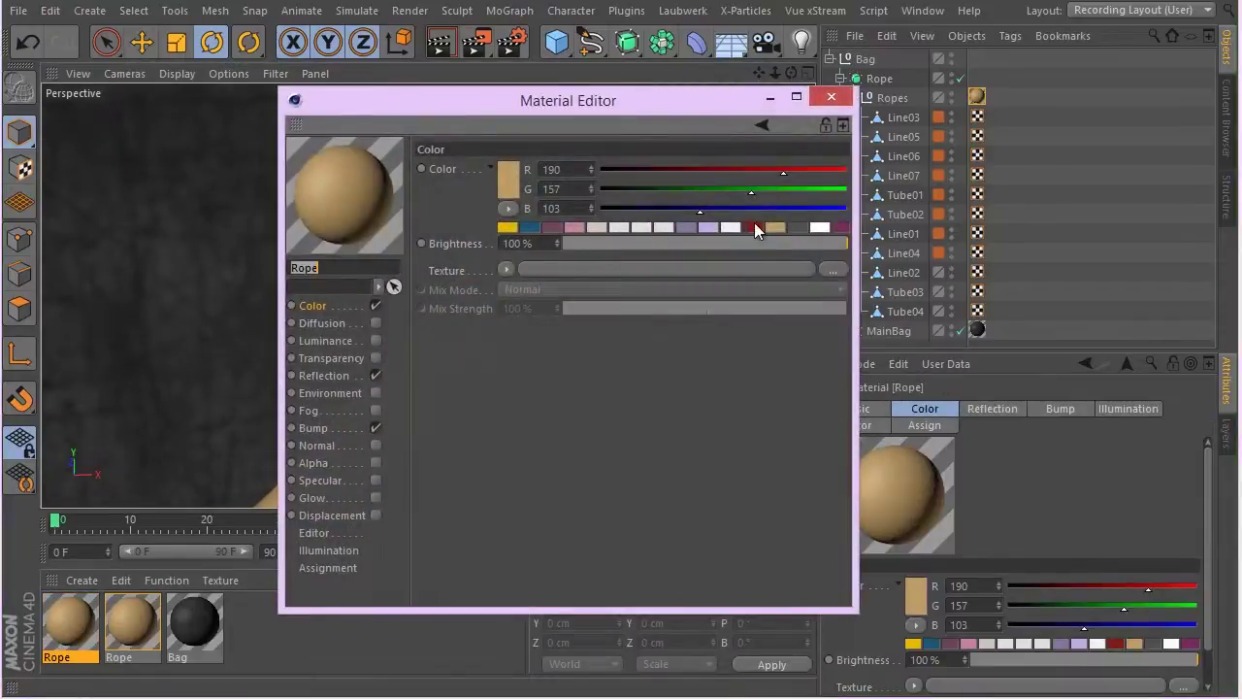
click(814, 225)
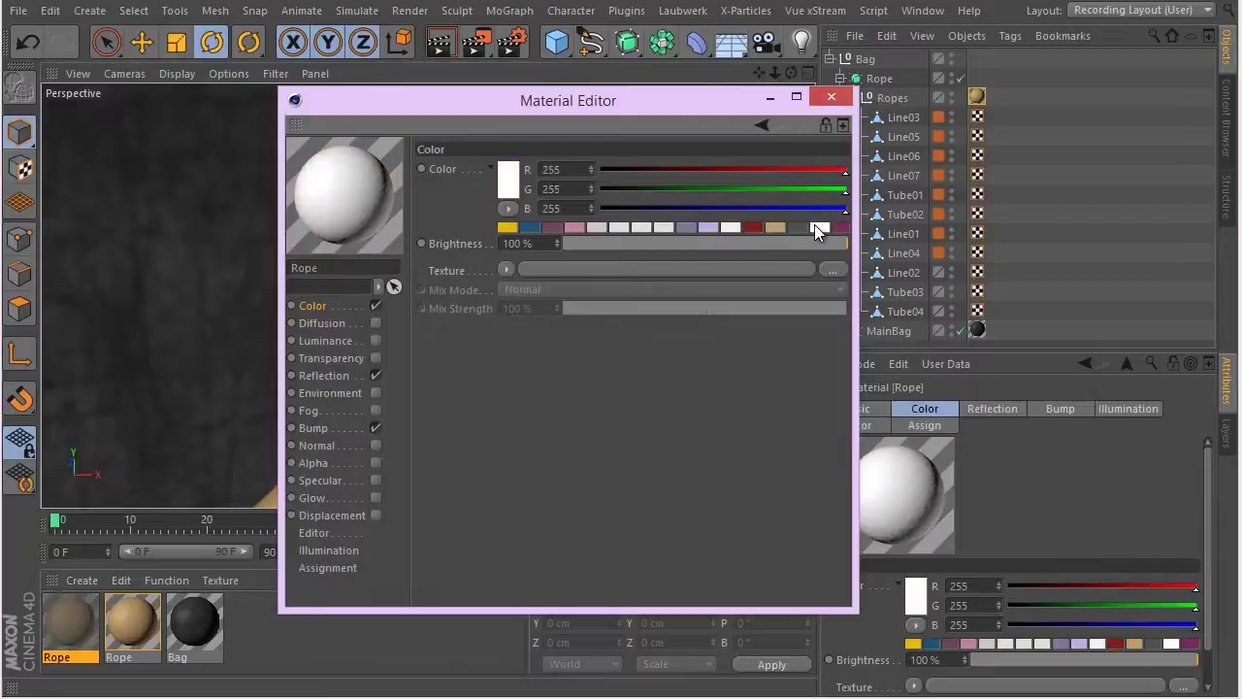
click(831, 100)
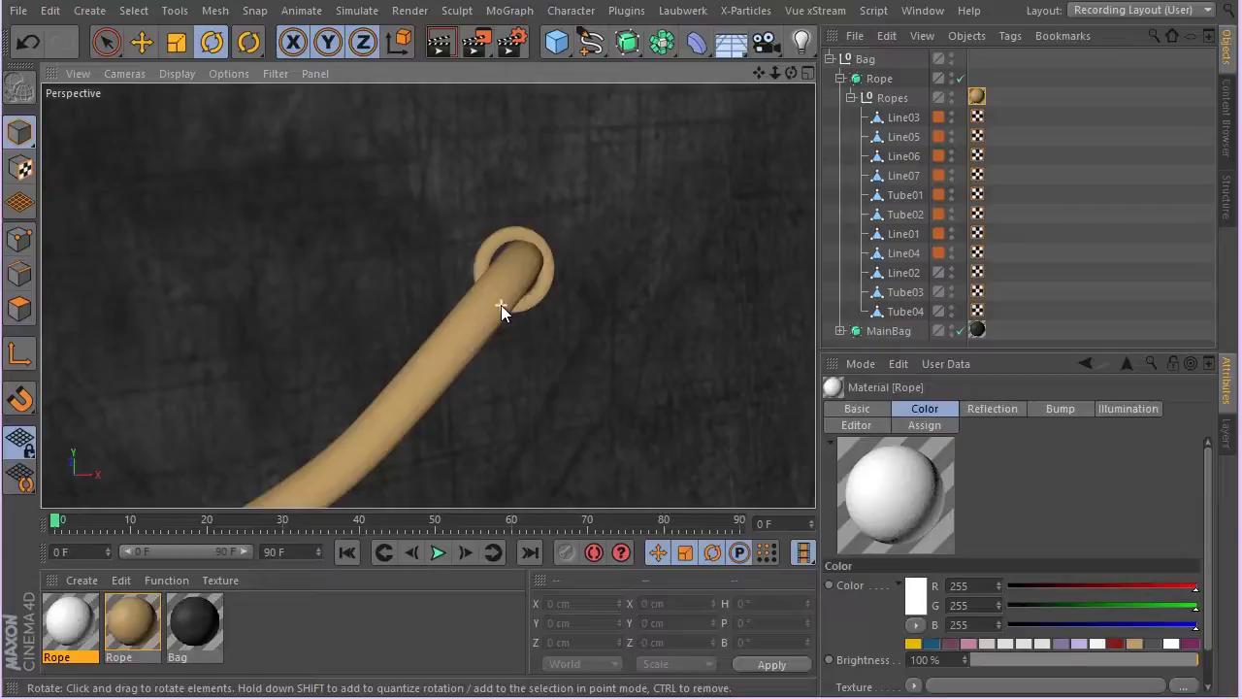
Select Tube01 through Tube04 and apply the white Rope material to them
scroll(500, 305, down, 10)
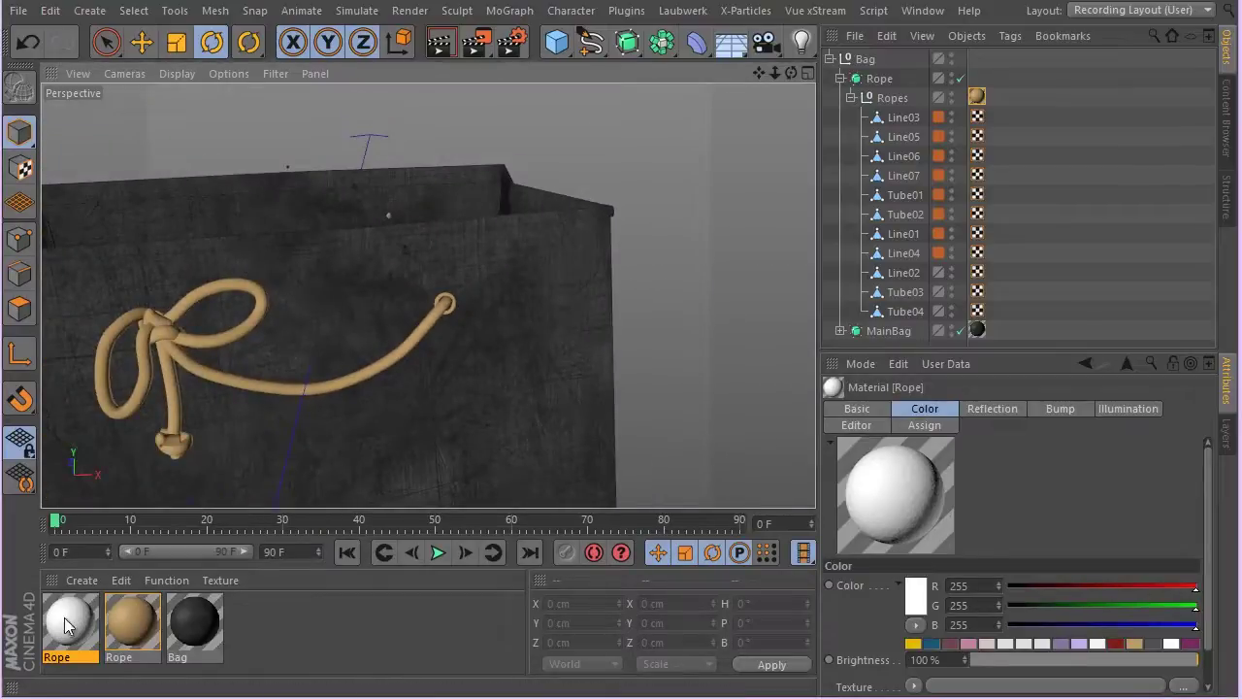
drag(64, 617, 970, 273)
mouse_move(920, 304)
mouse_down()
mouse_move(901, 332)
mouse_move(922, 308)
mouse_move(320, 510)
mouse_move(108, 619)
mouse_move(120, 612)
mouse_up()
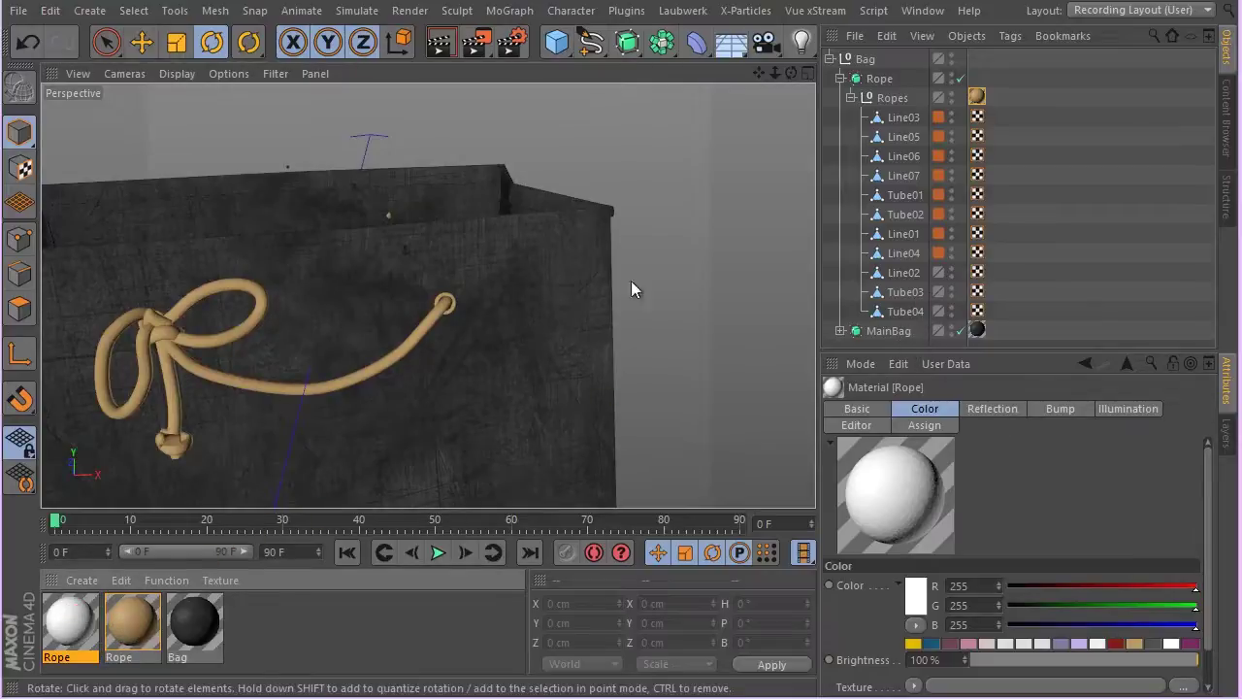
click(902, 194)
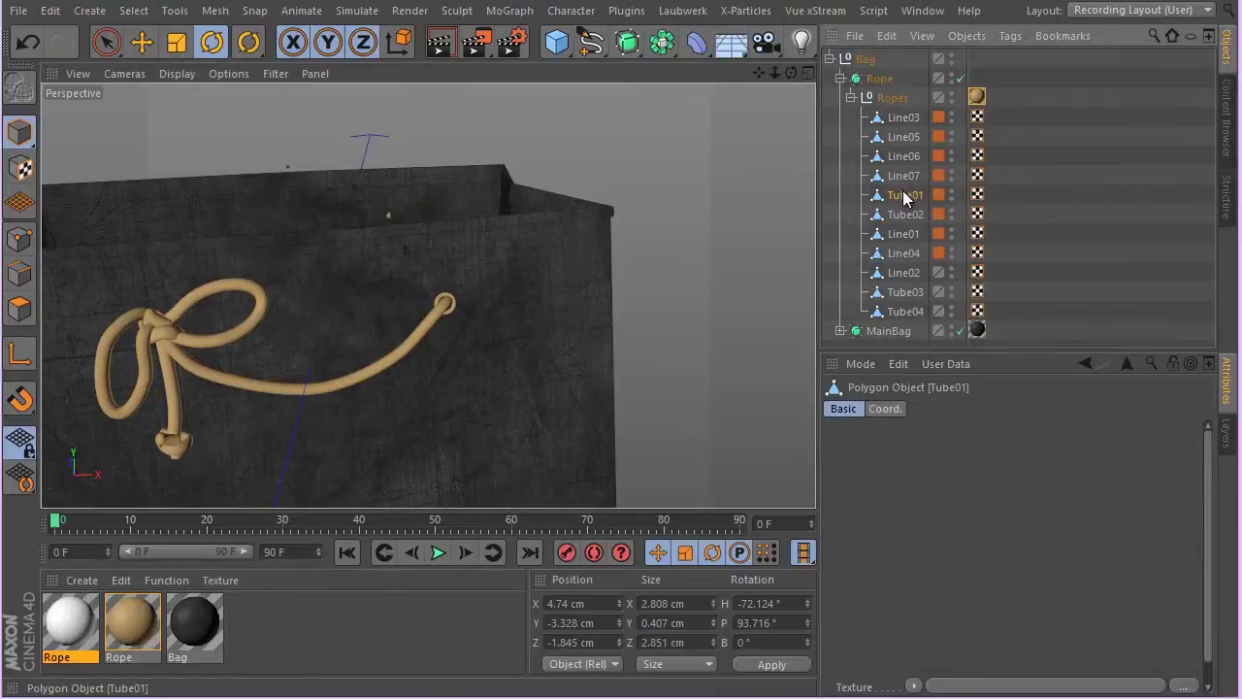
ctrl+click(907, 215)
ctrl+click(906, 311)
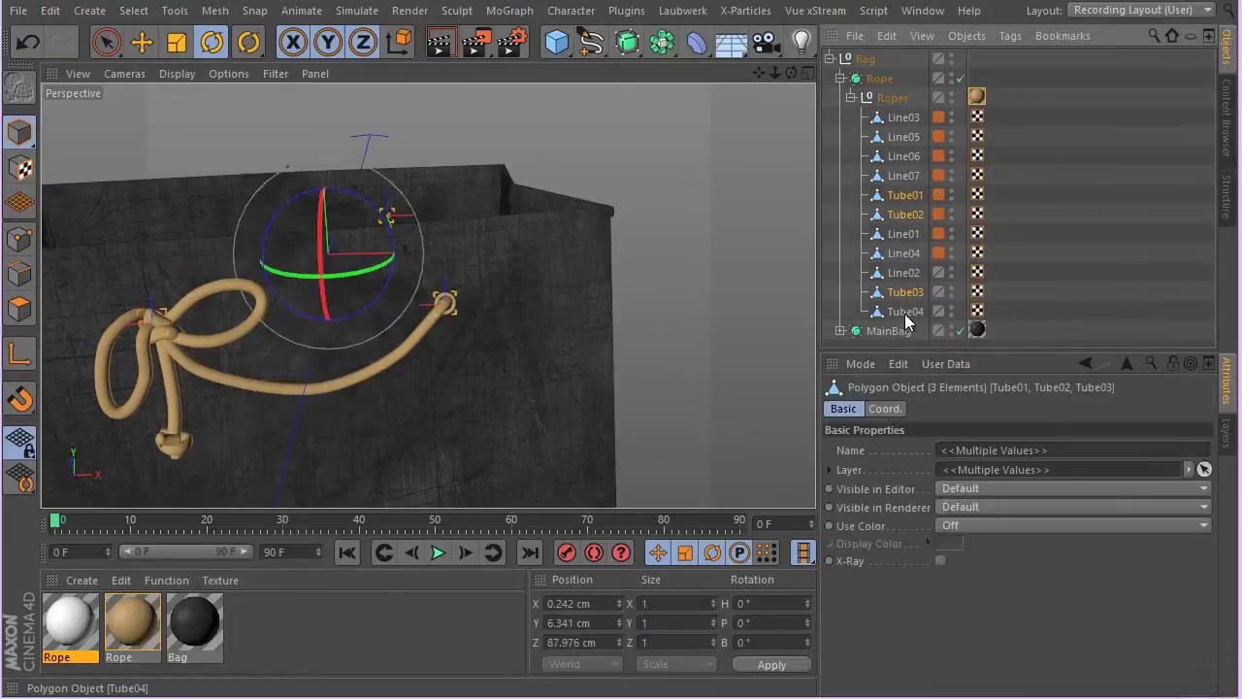
right_click(64, 613)
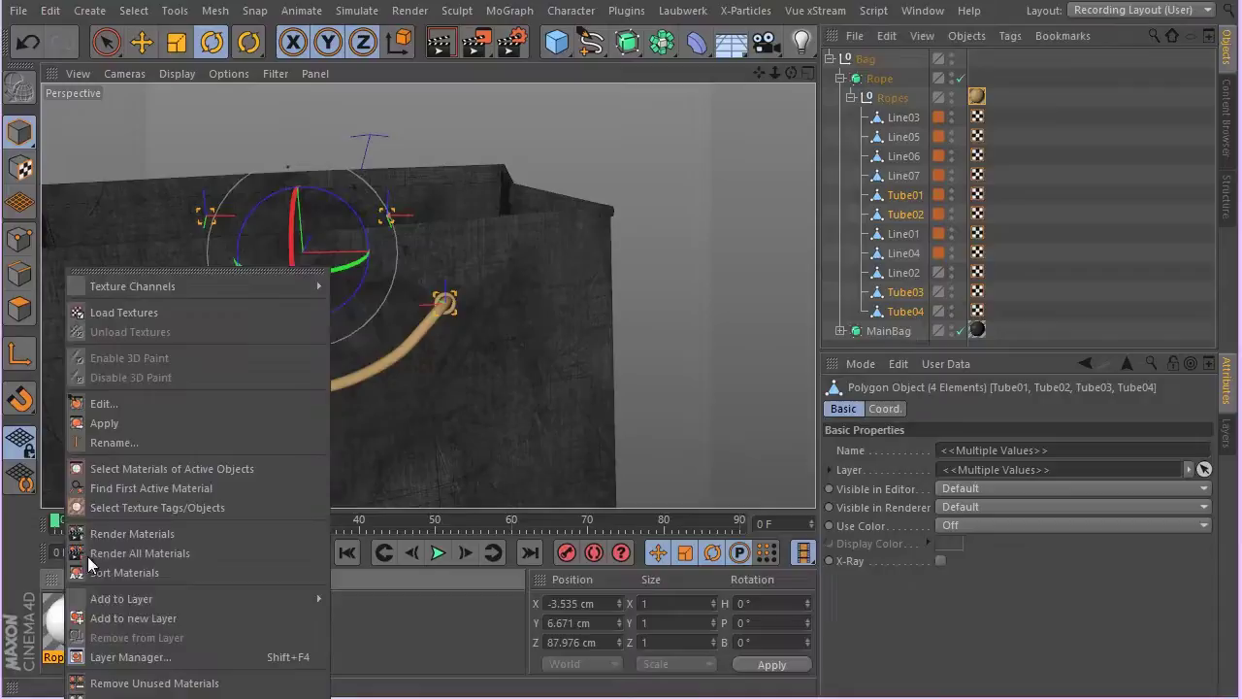
click(188, 424)
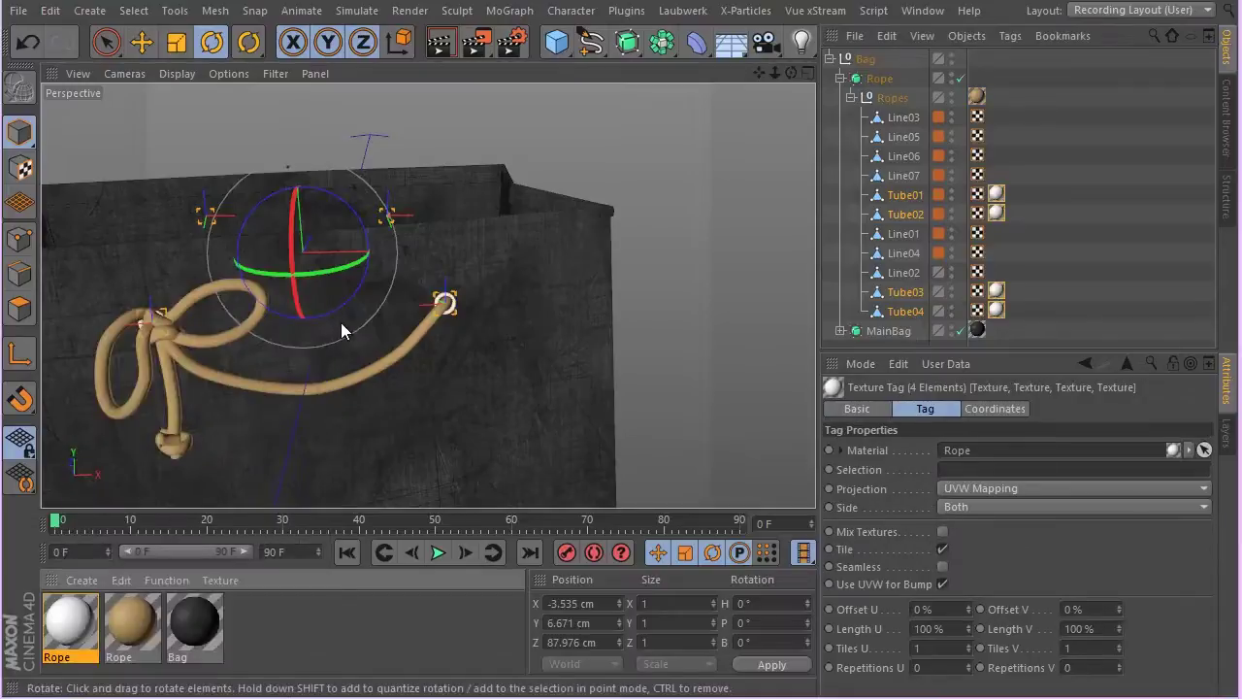
alt+drag(344, 327, 440, 320)
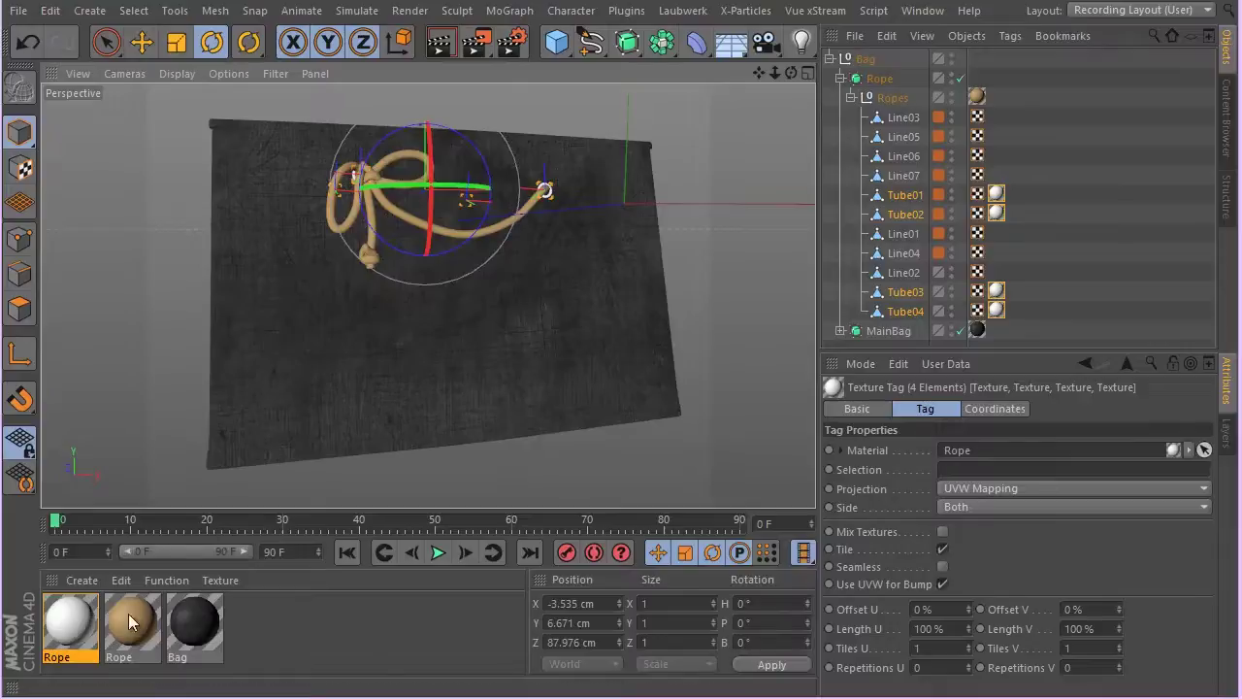
Create material Mat with Box Logo.jpg as its Color texture and Specular turned off
click(81, 580)
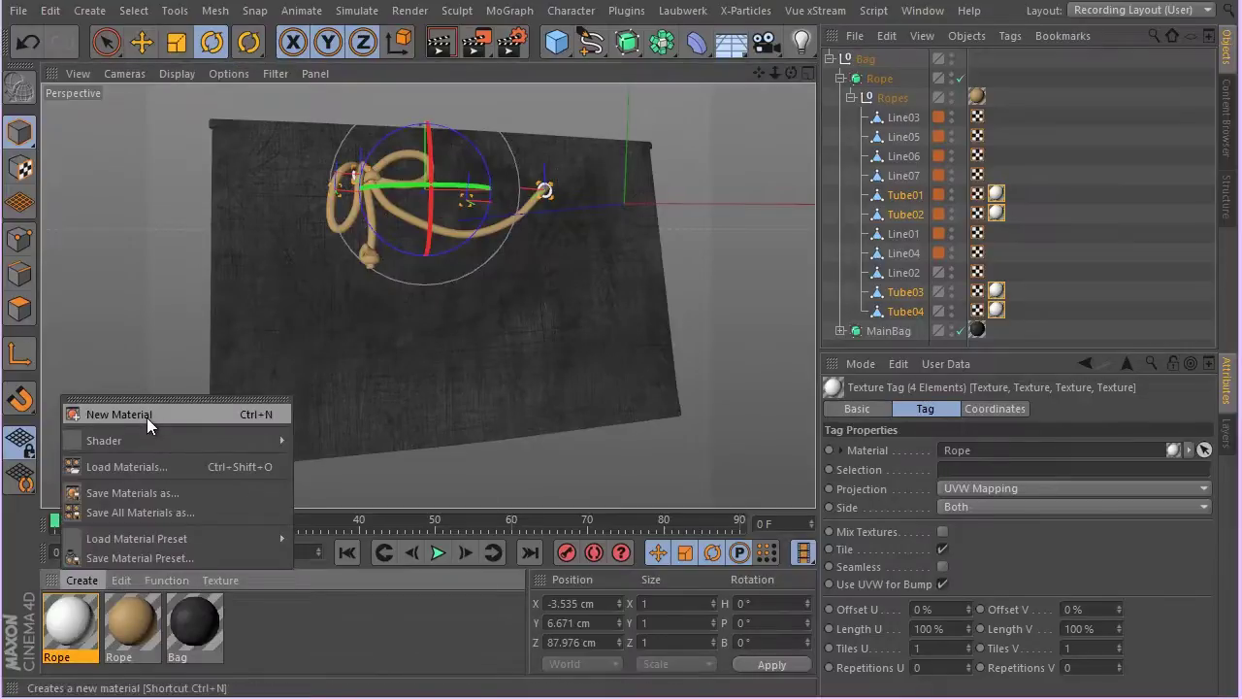
click(147, 418)
double_click(76, 614)
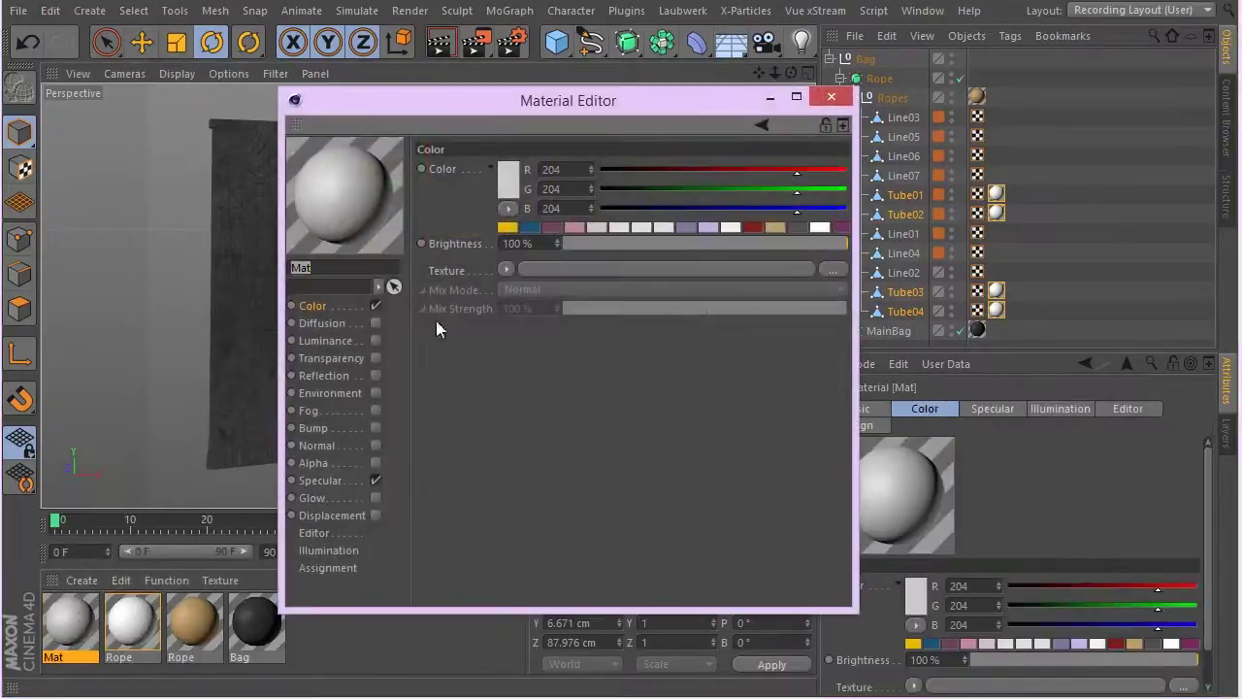
click(833, 268)
click(332, 146)
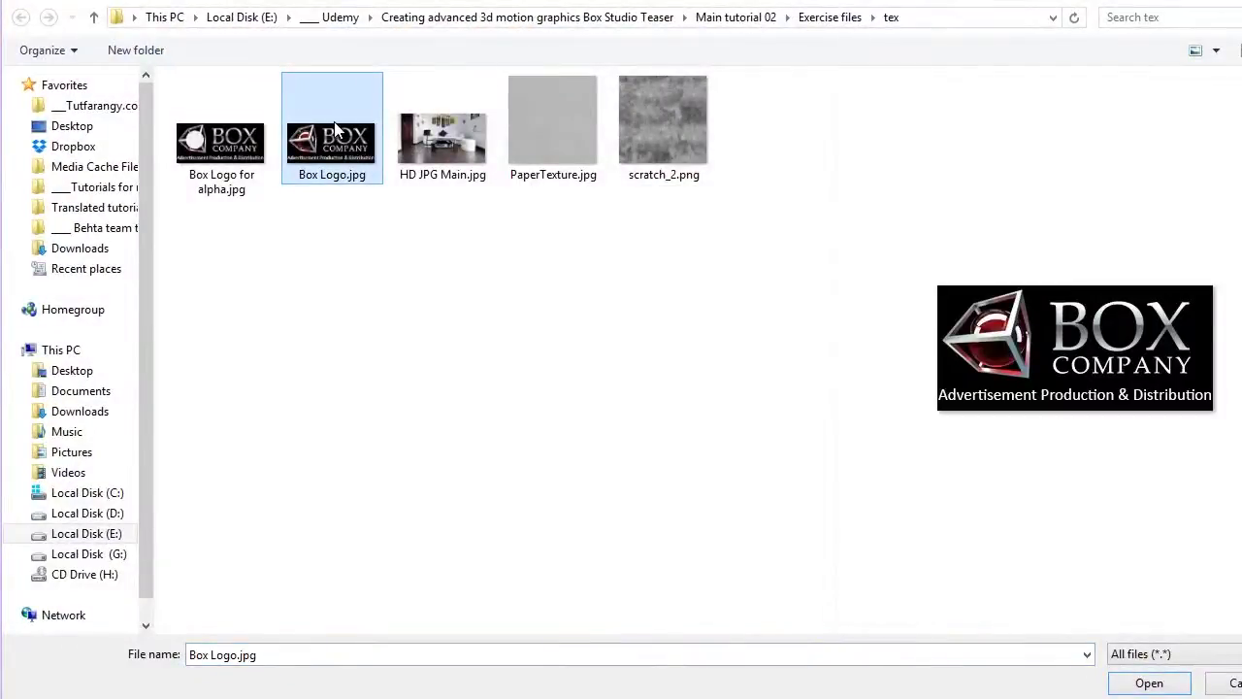
double_click(351, 158)
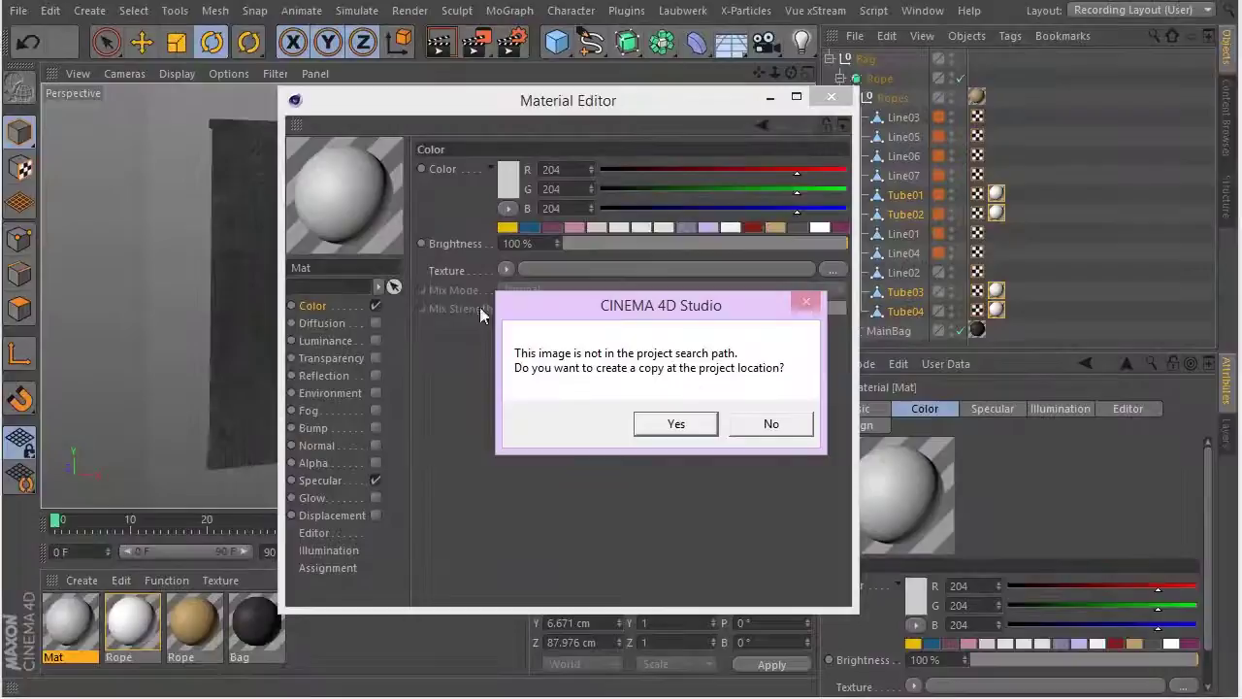
click(740, 420)
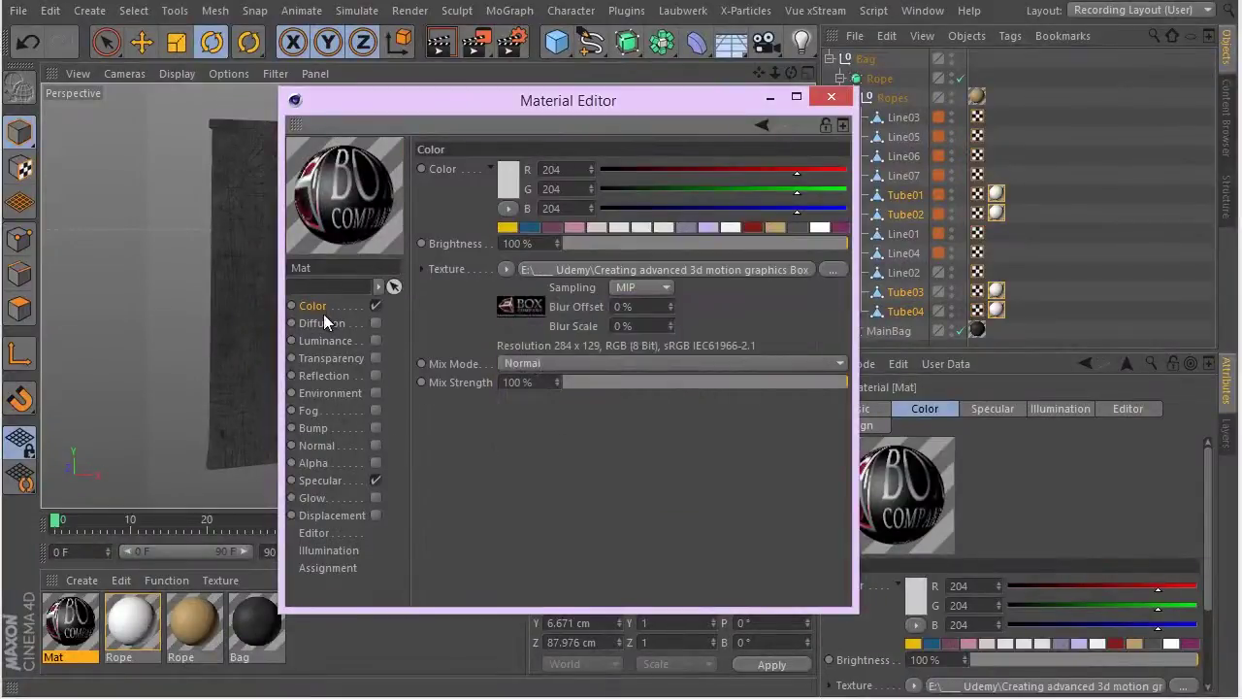
click(375, 480)
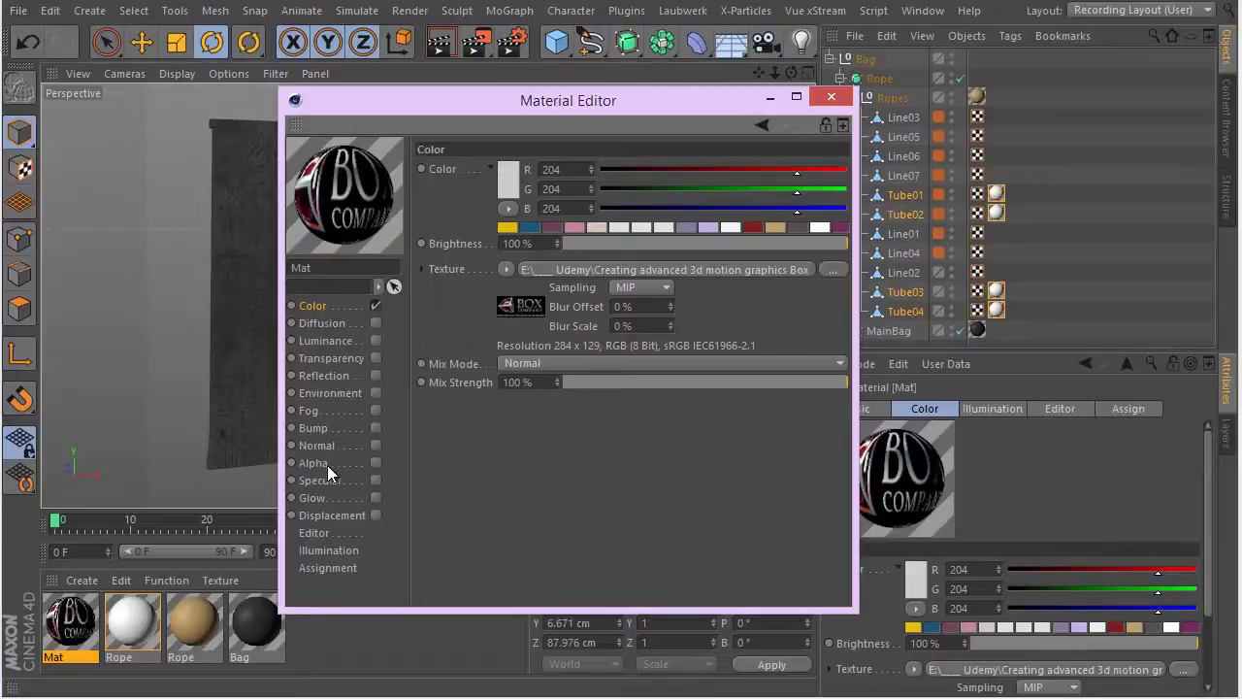
Enable Mat's Alpha channel with Box Logo for alpha.jpg as its texture
click(327, 465)
click(377, 463)
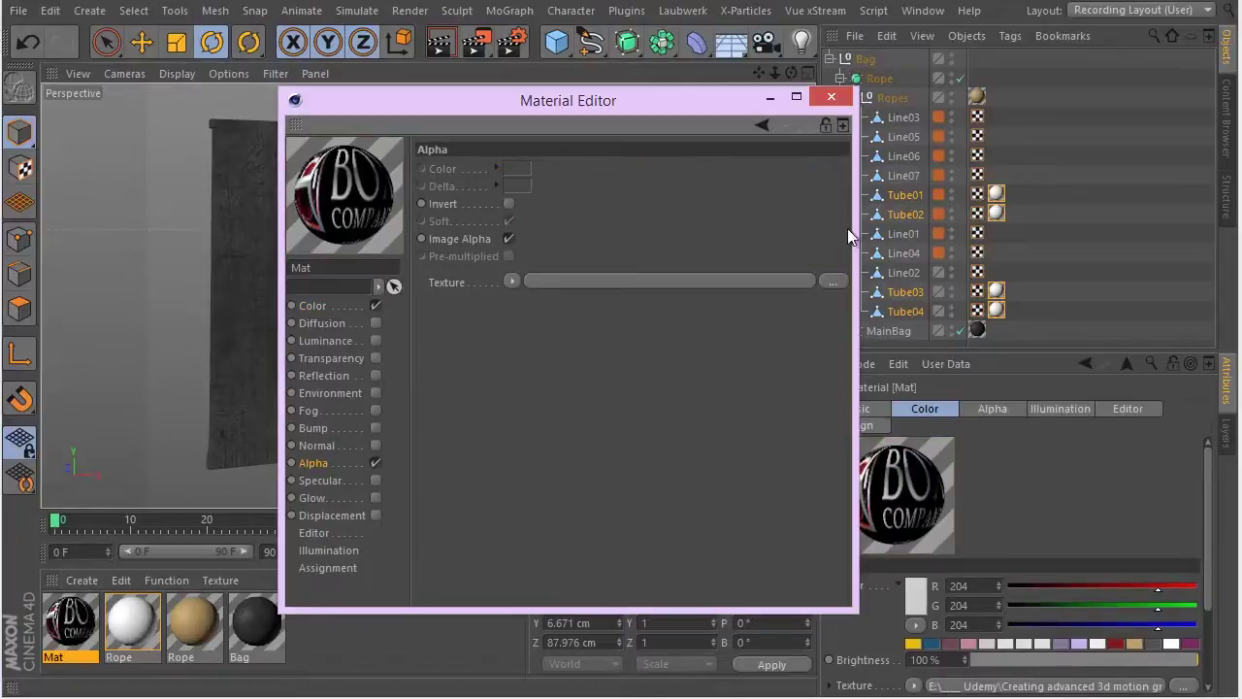
click(821, 279)
click(238, 144)
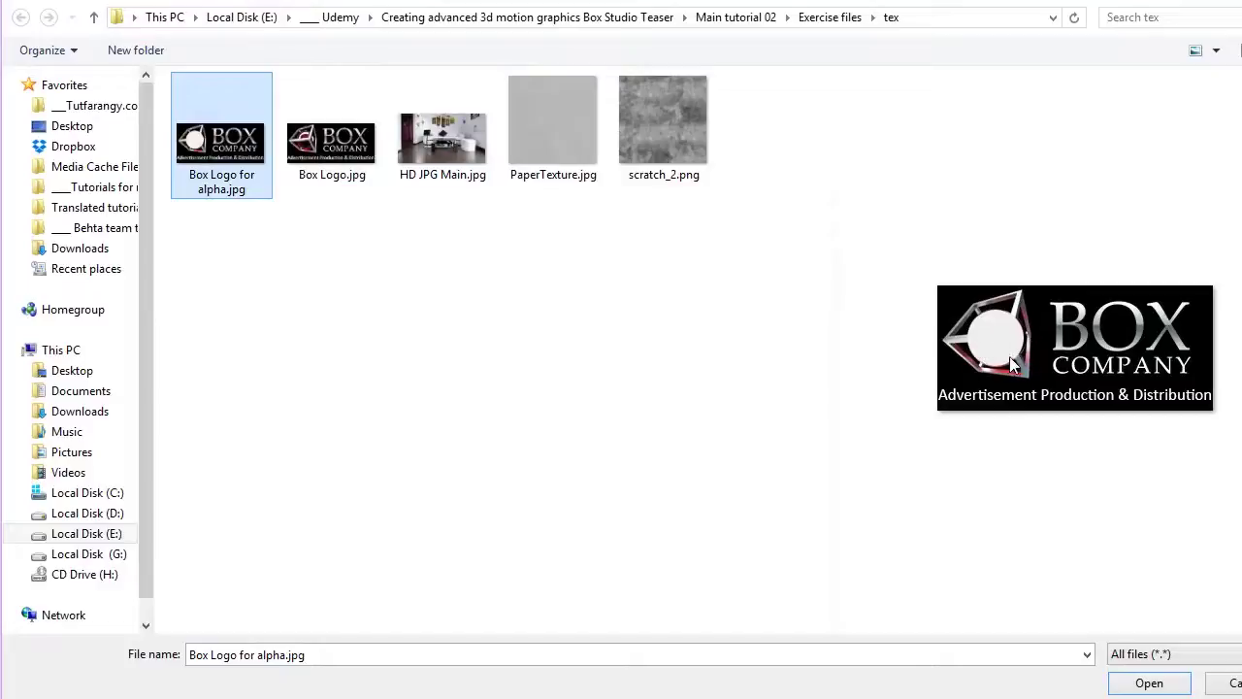
click(303, 137)
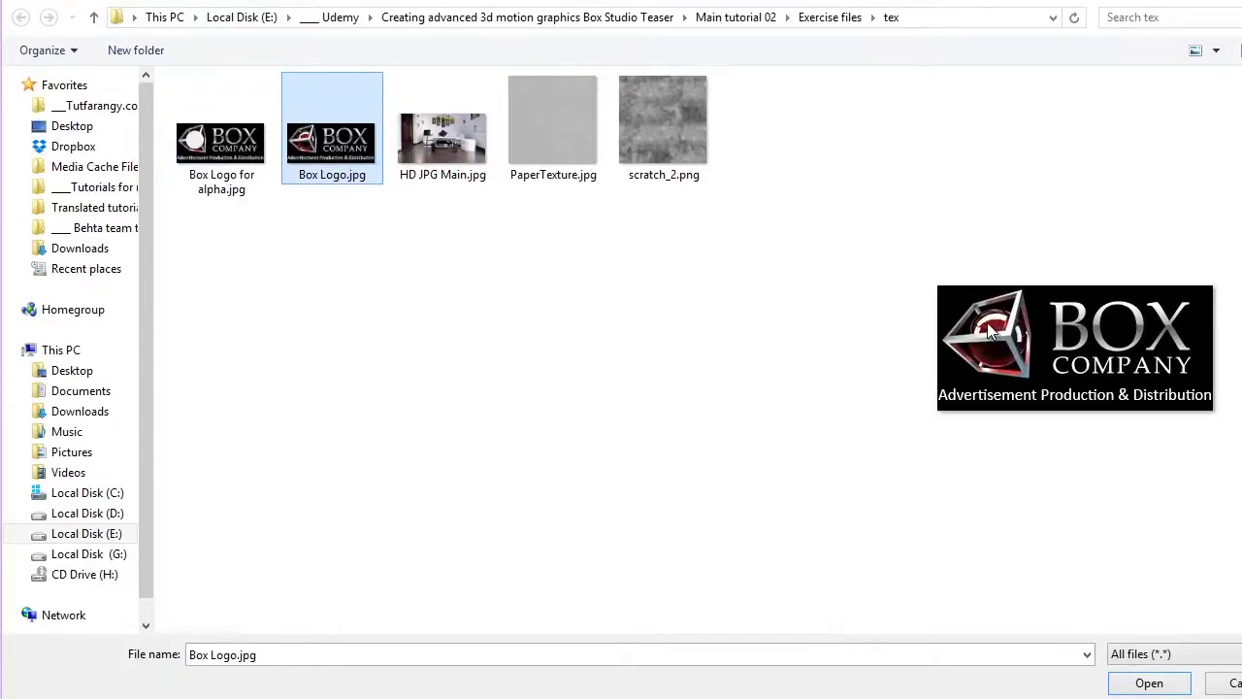
click(197, 142)
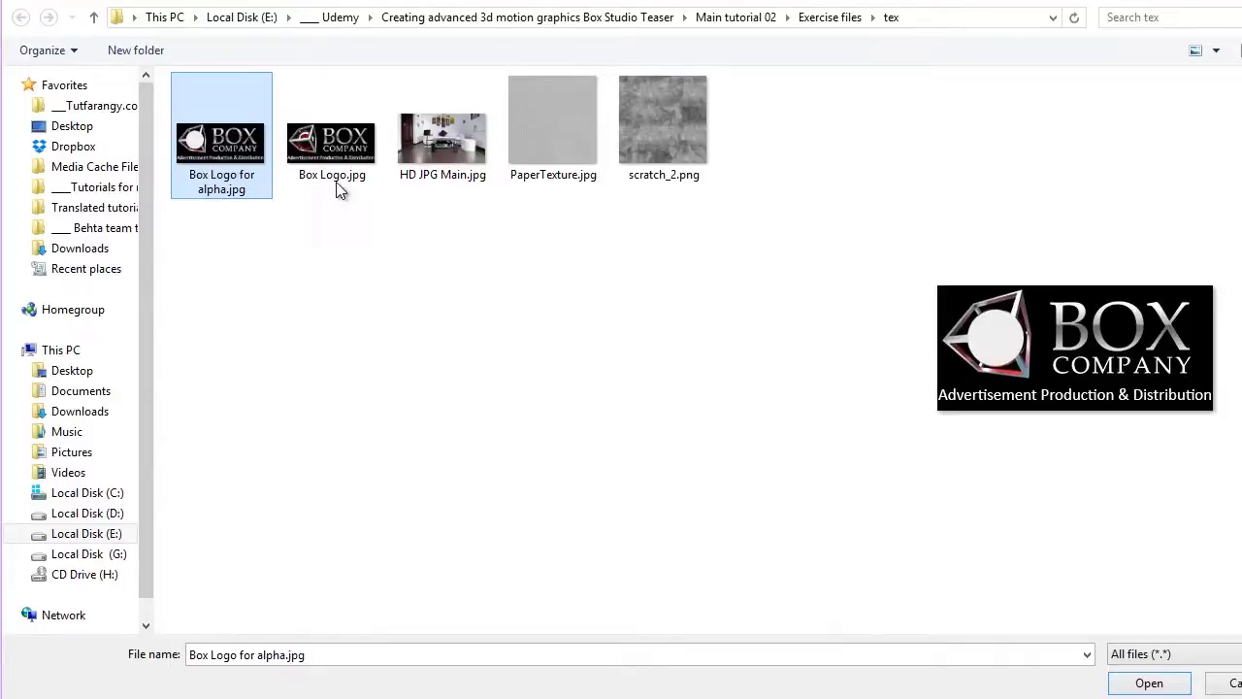
double_click(256, 171)
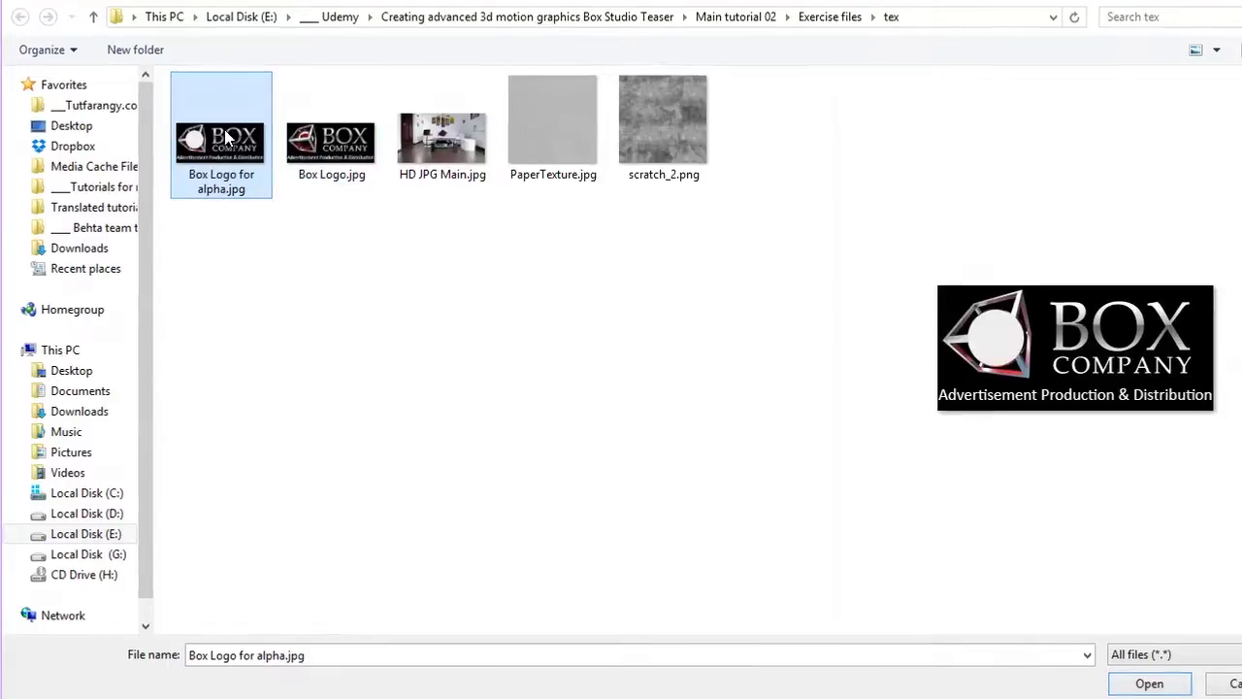
click(780, 424)
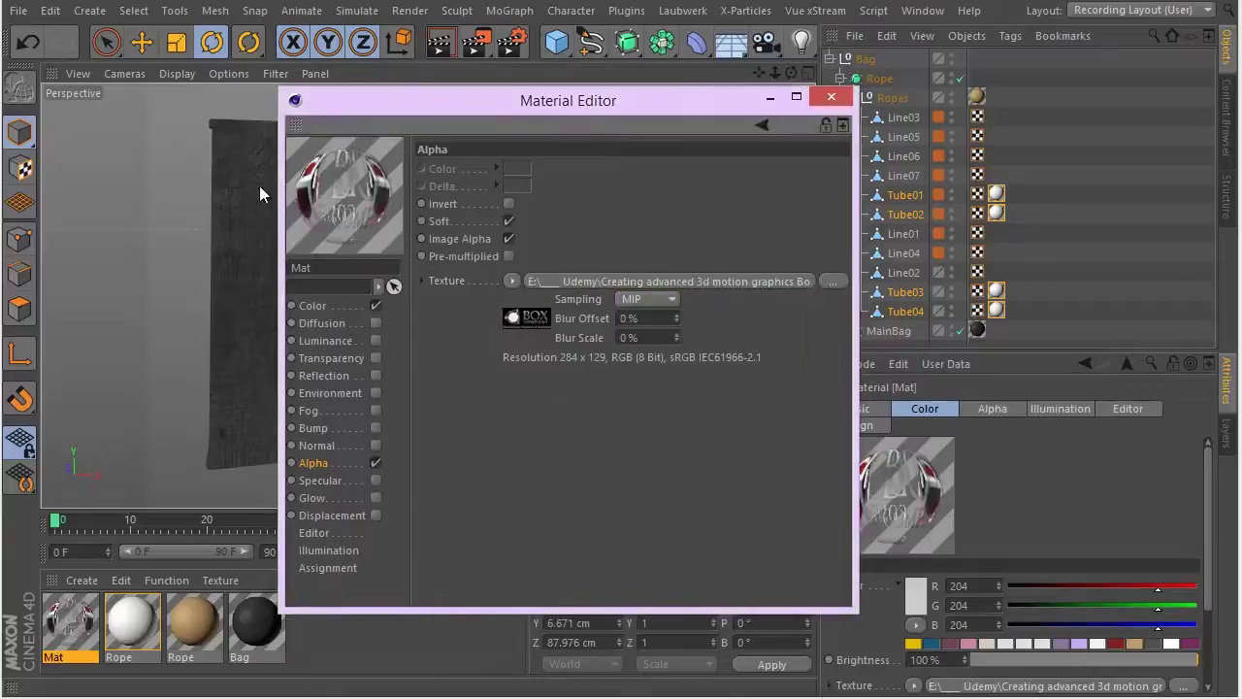
Show Mat's preview on a Plane and close the Material Editor
right_click(322, 190)
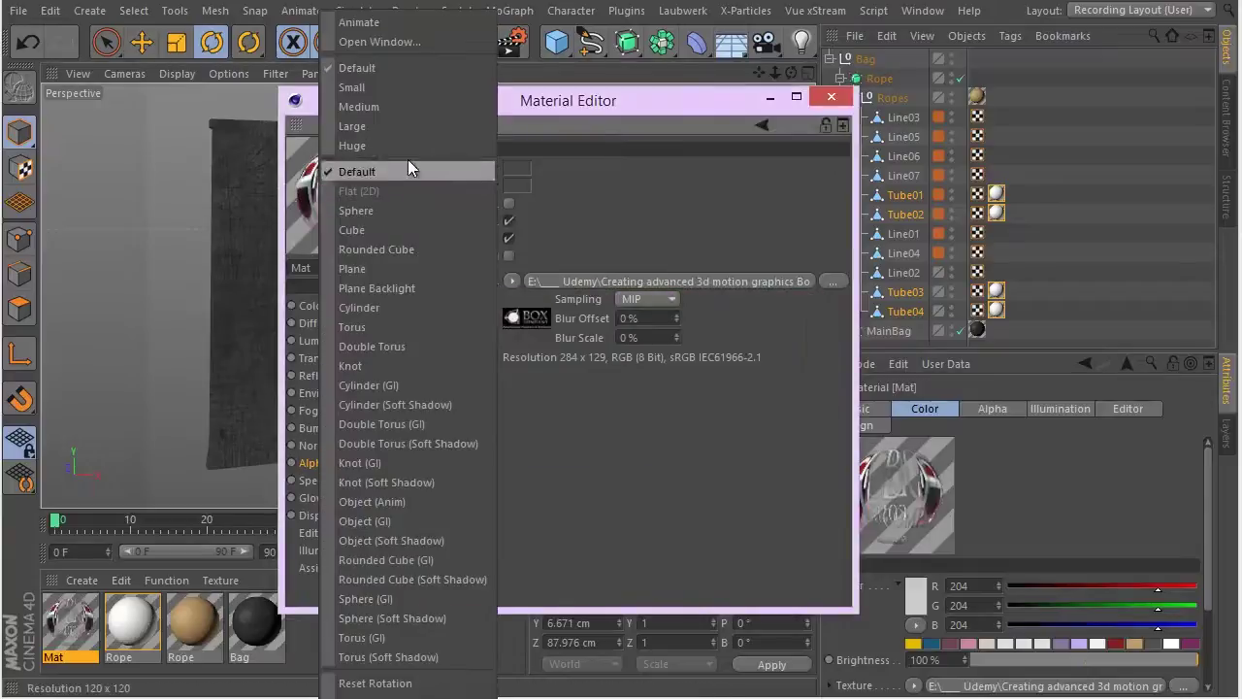
click(411, 266)
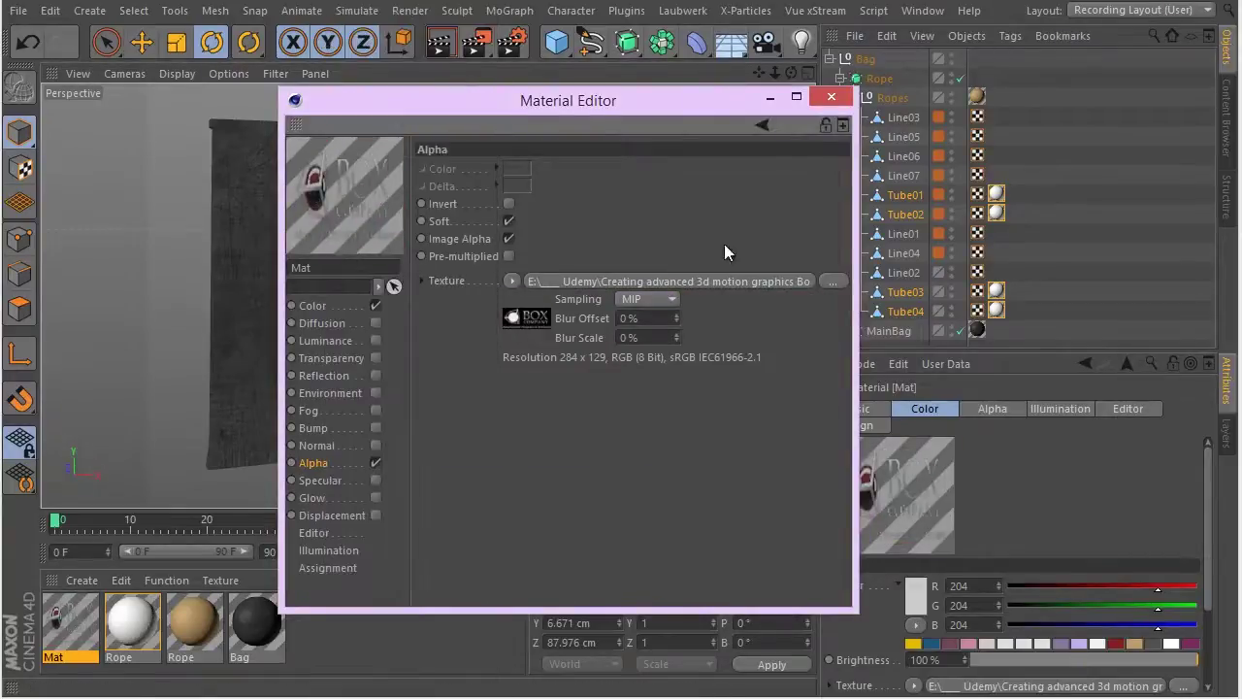
click(843, 98)
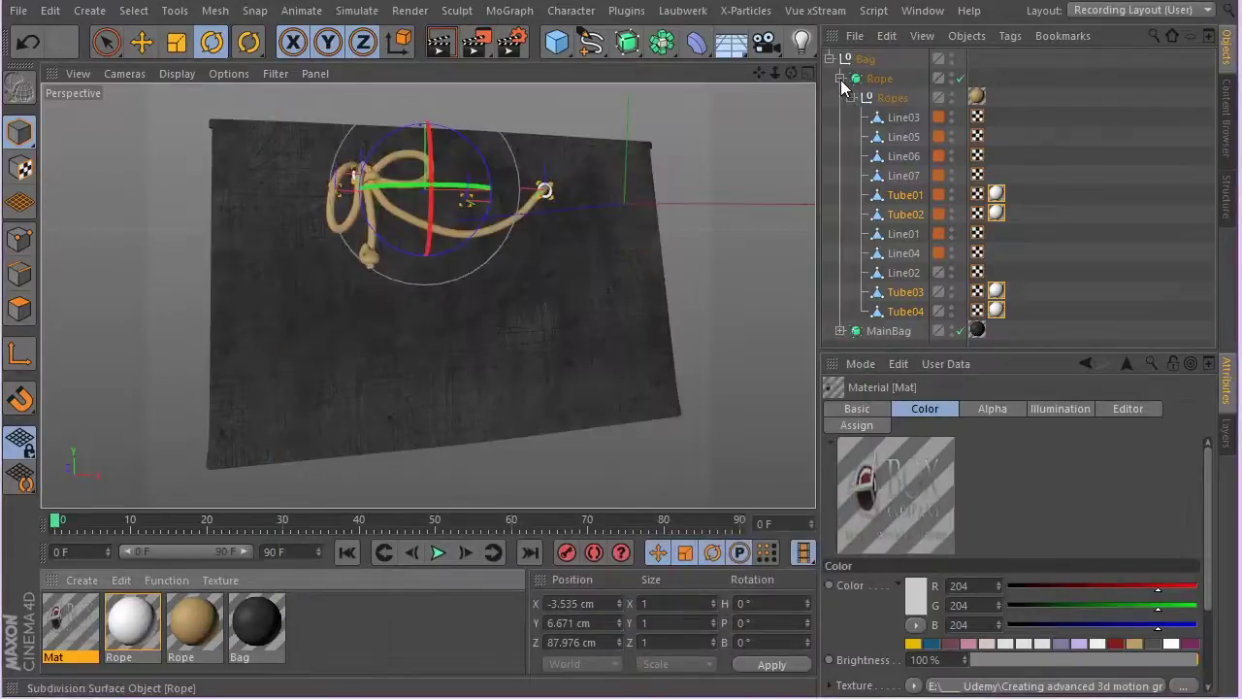
Apply the Mat material to MainBag with Flat projection
click(840, 79)
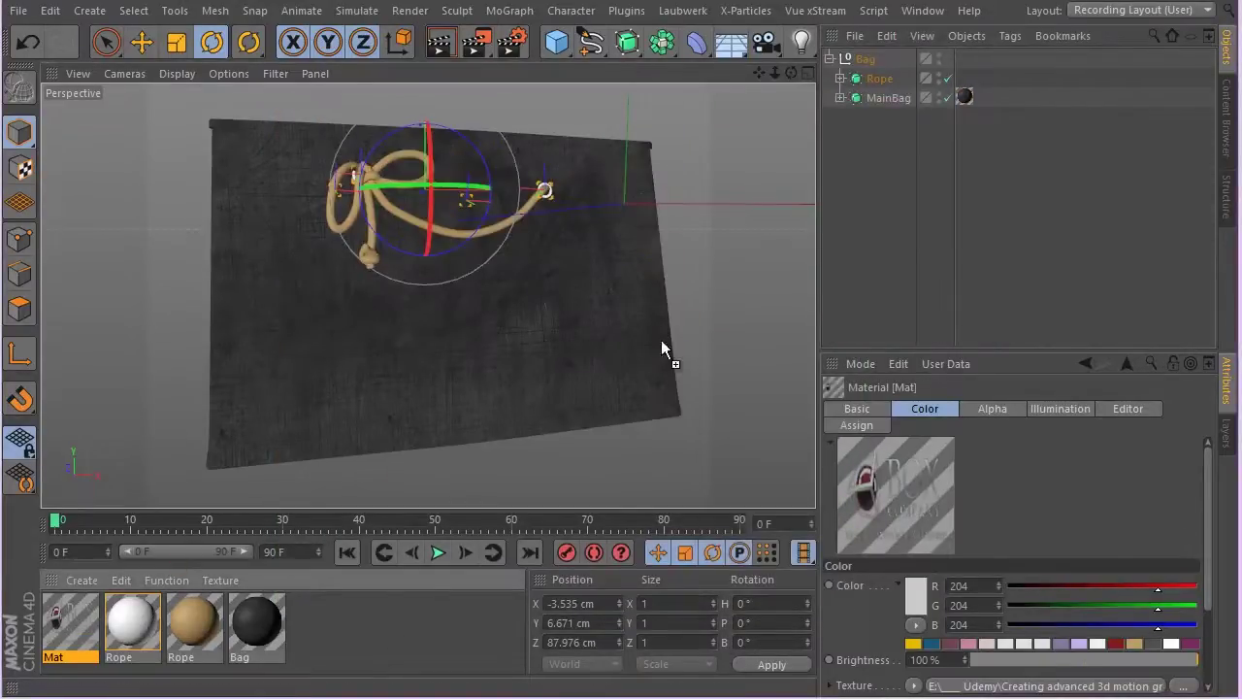
drag(913, 101, 898, 101)
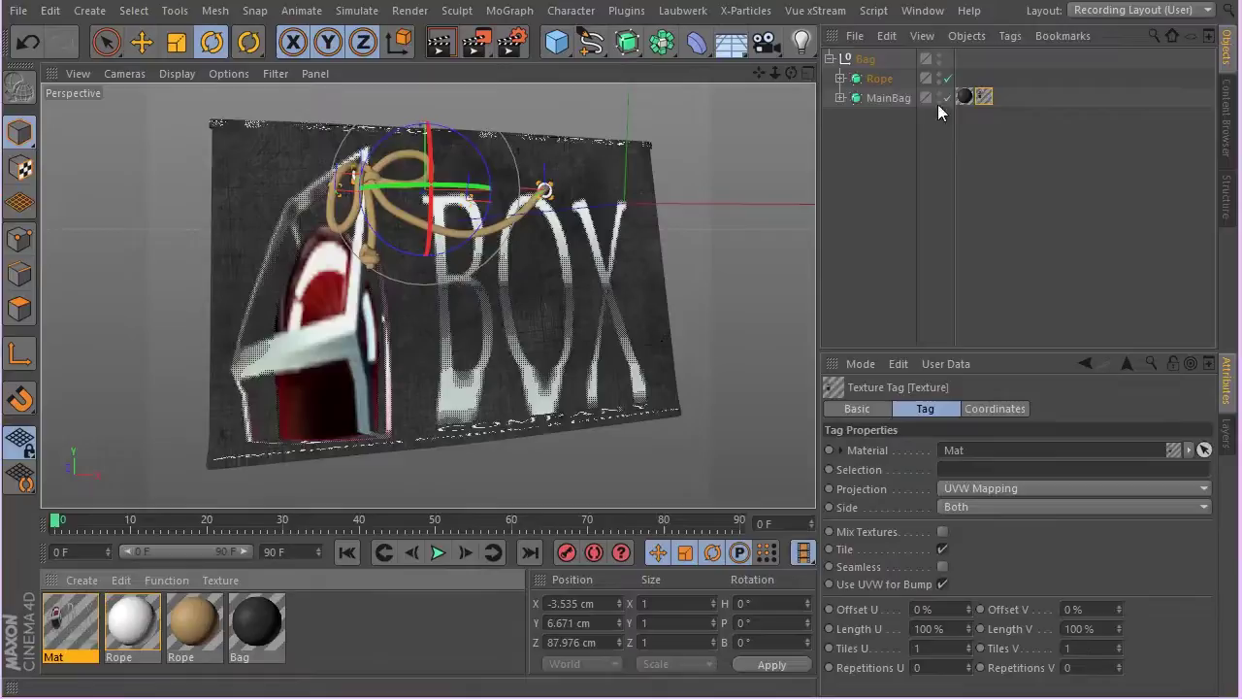
click(958, 488)
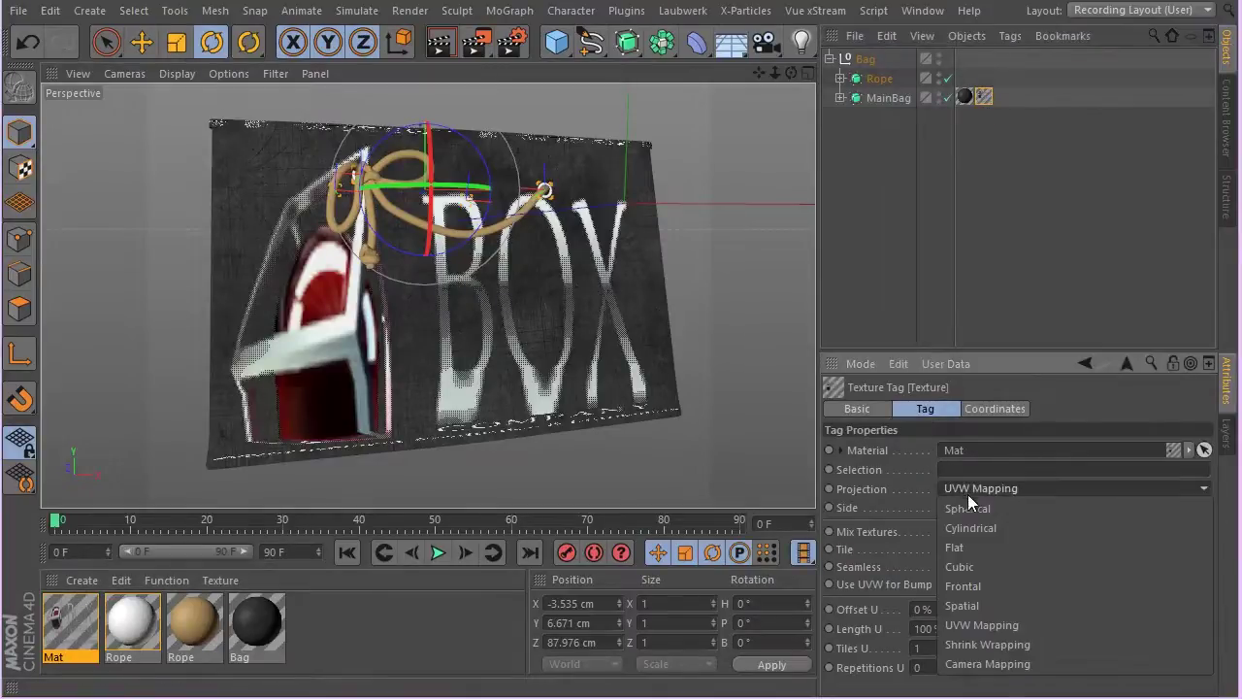
click(1008, 551)
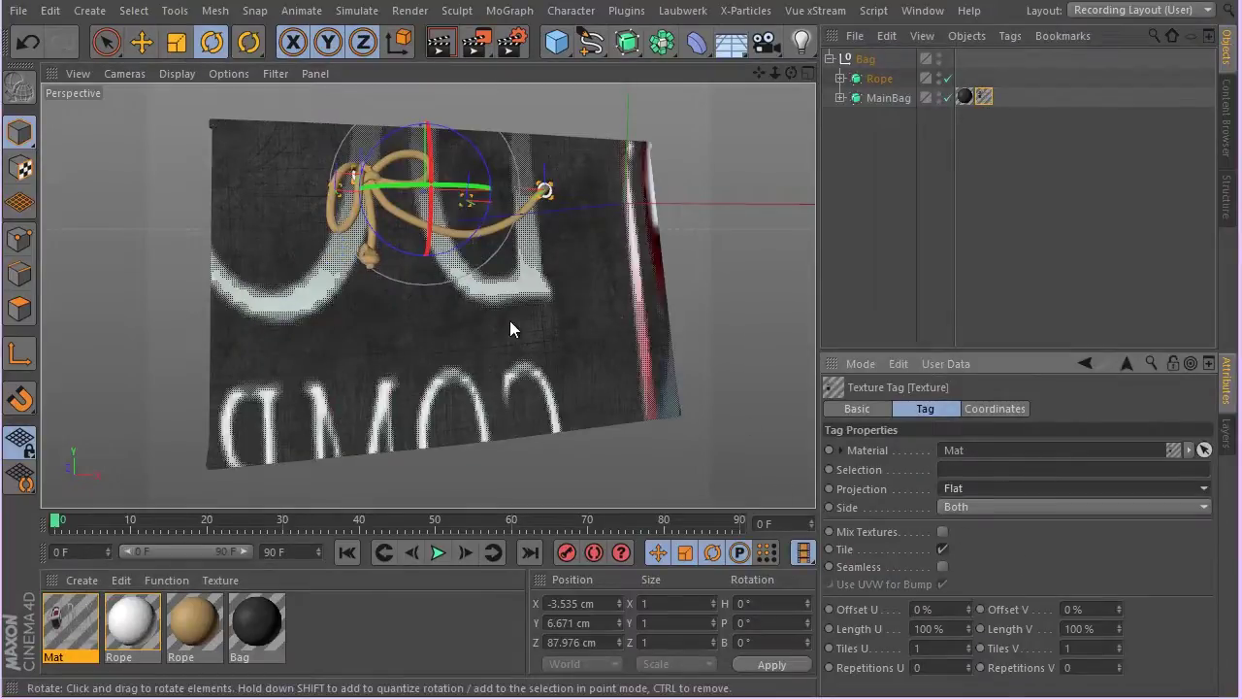
Fit the texture to a region drawn over the bag front in Front view and turn off Tile
middle_click(503, 300)
middle_click(587, 427)
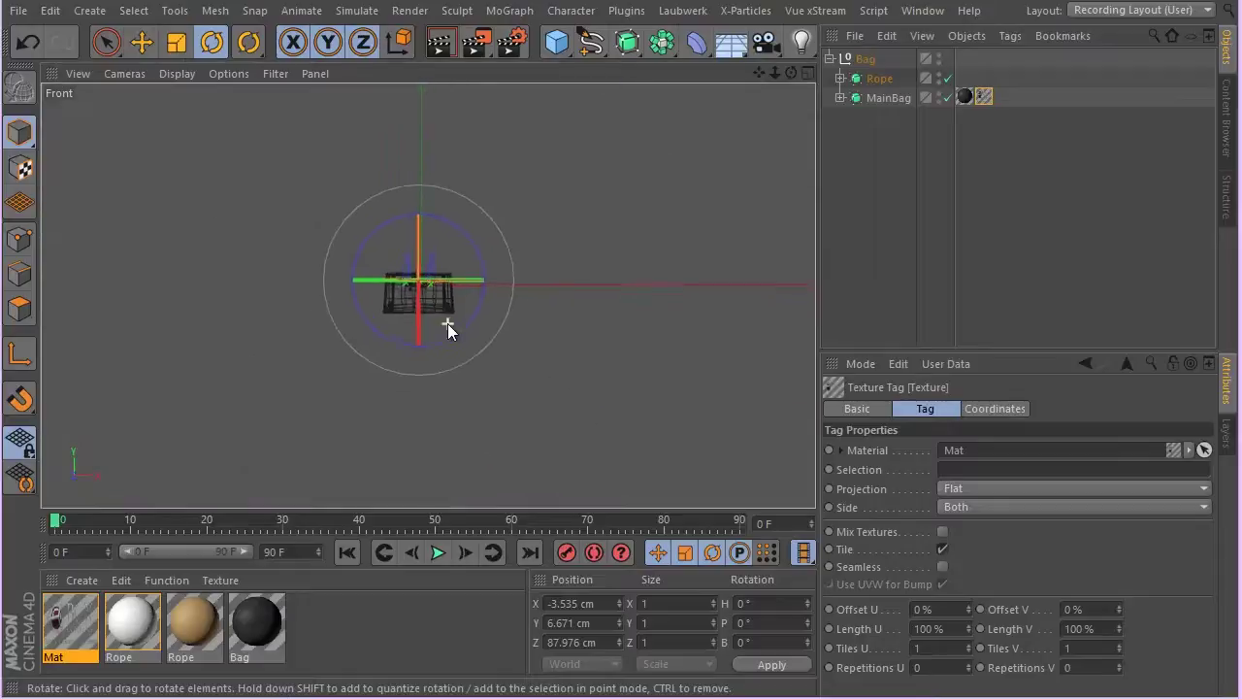
scroll(404, 284, up, 8)
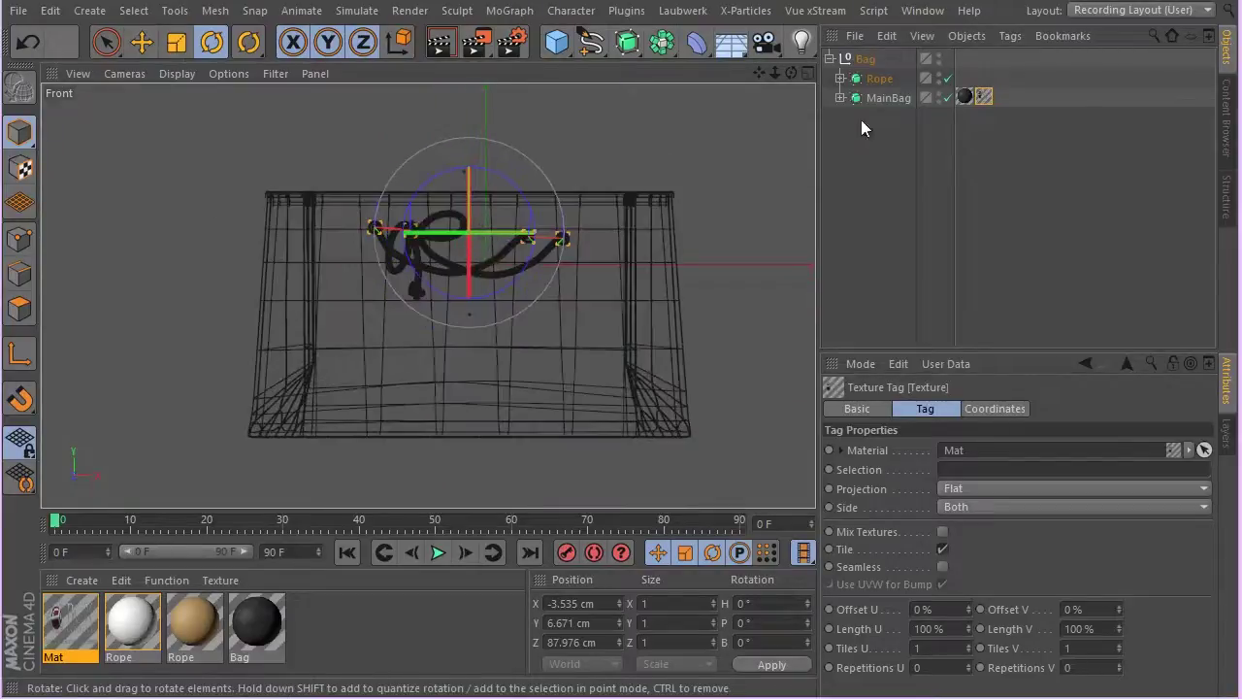
right_click(982, 96)
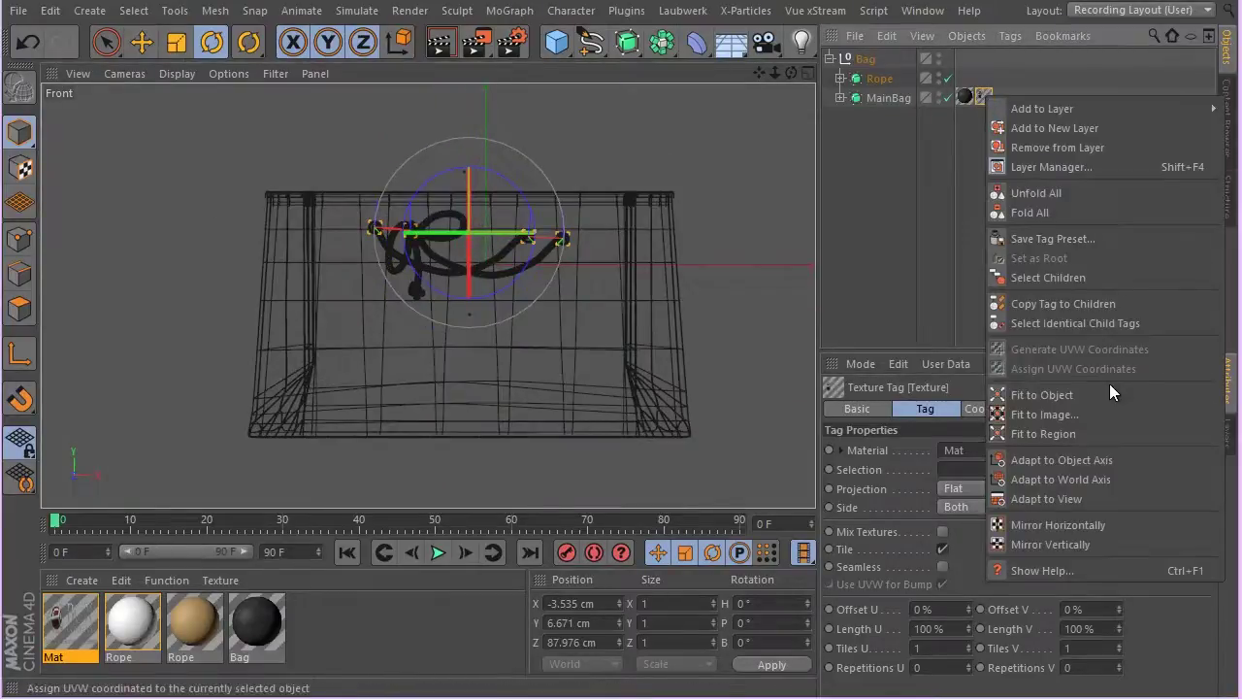
click(1096, 434)
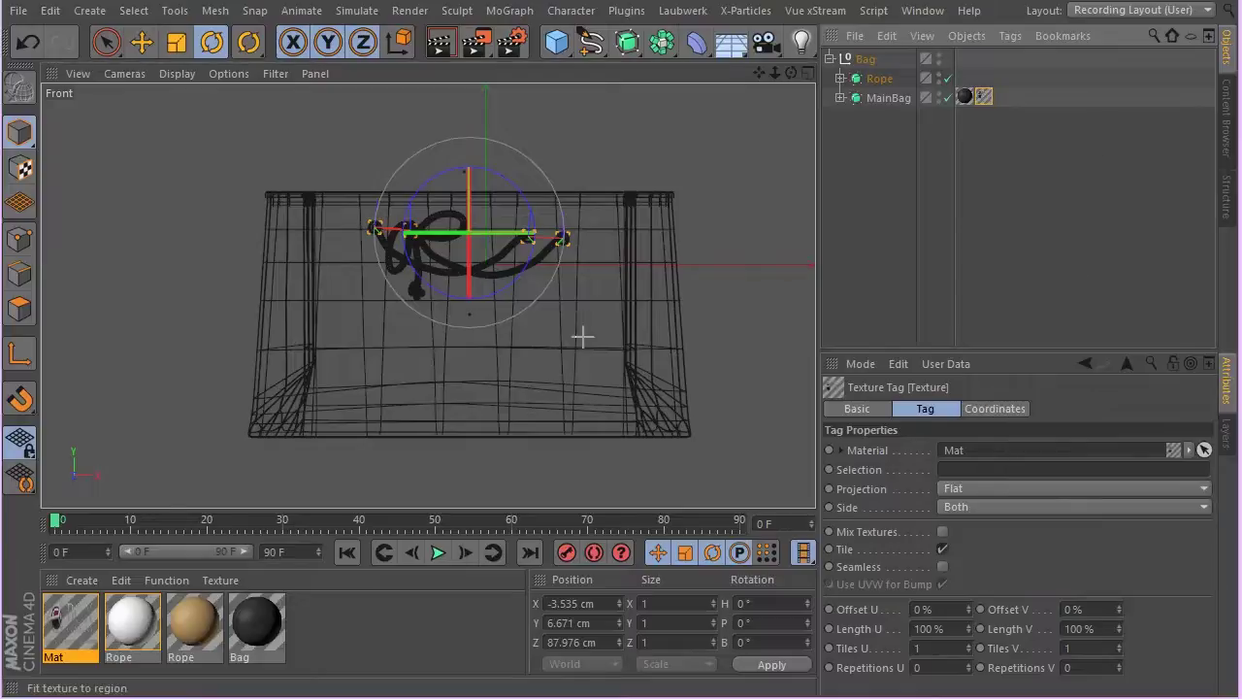
drag(612, 284, 342, 415)
middle_click(296, 289)
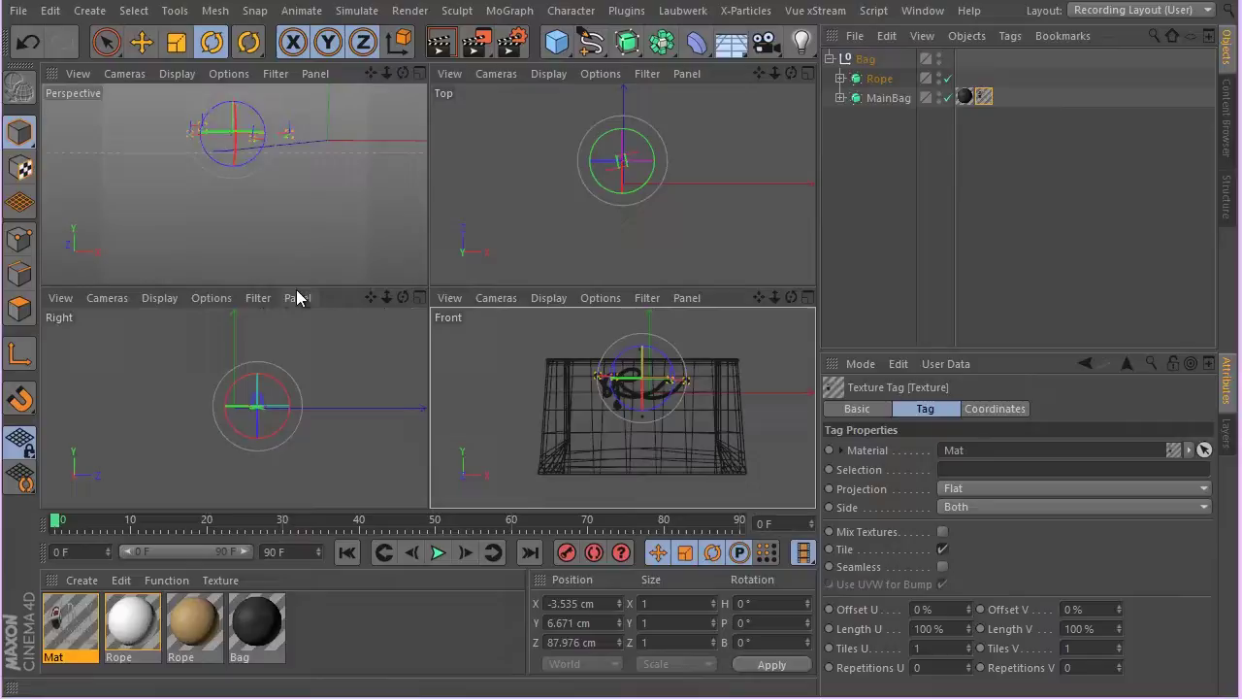
middle_click(262, 213)
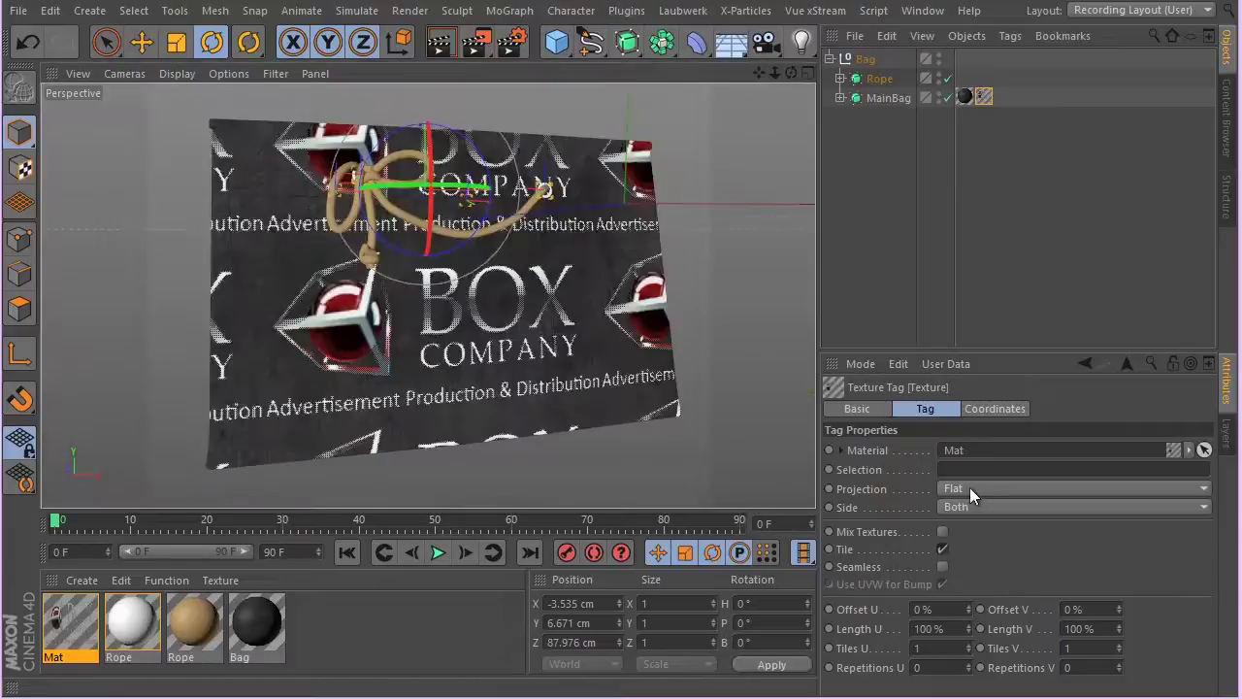
click(940, 549)
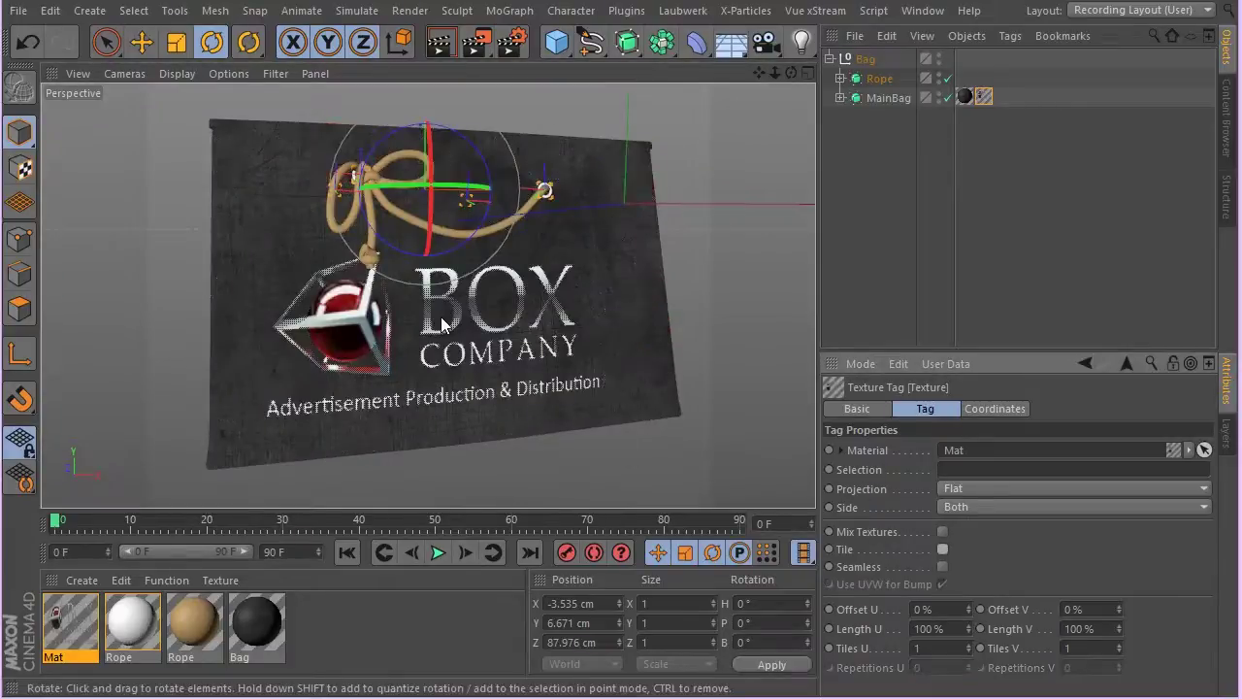
In Texture mode, nudge the logo texture slightly right on the bag front
click(19, 170)
click(141, 42)
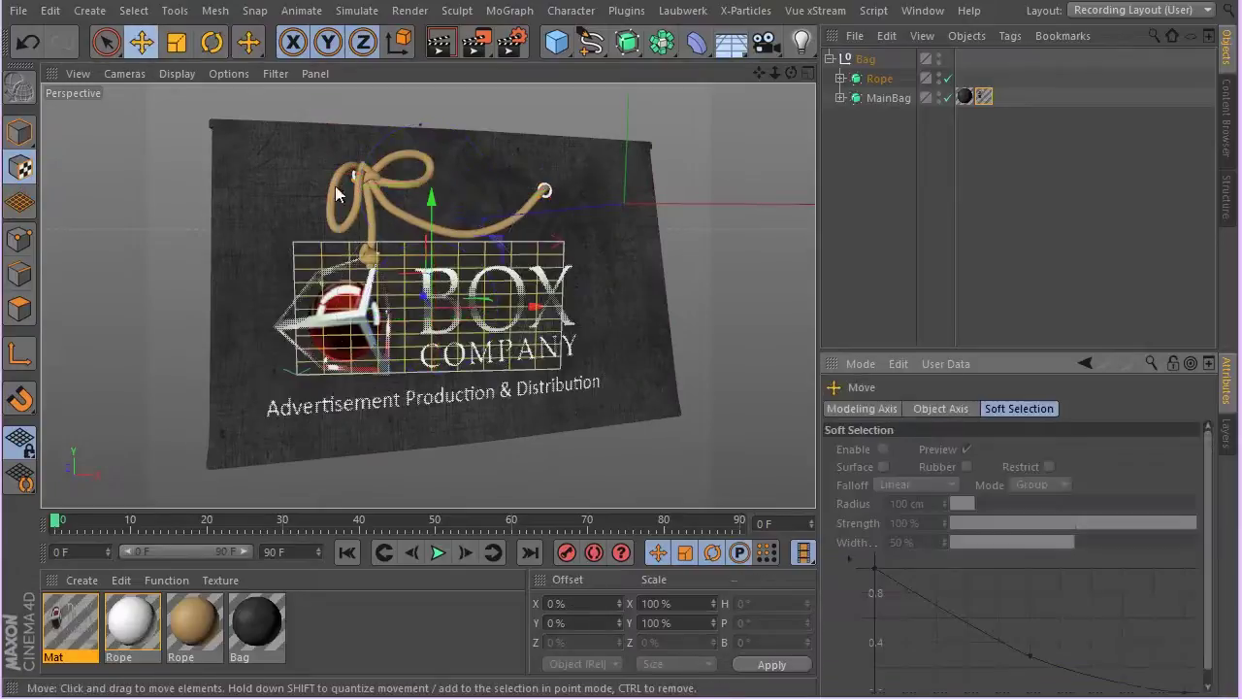
drag(514, 306, 528, 305)
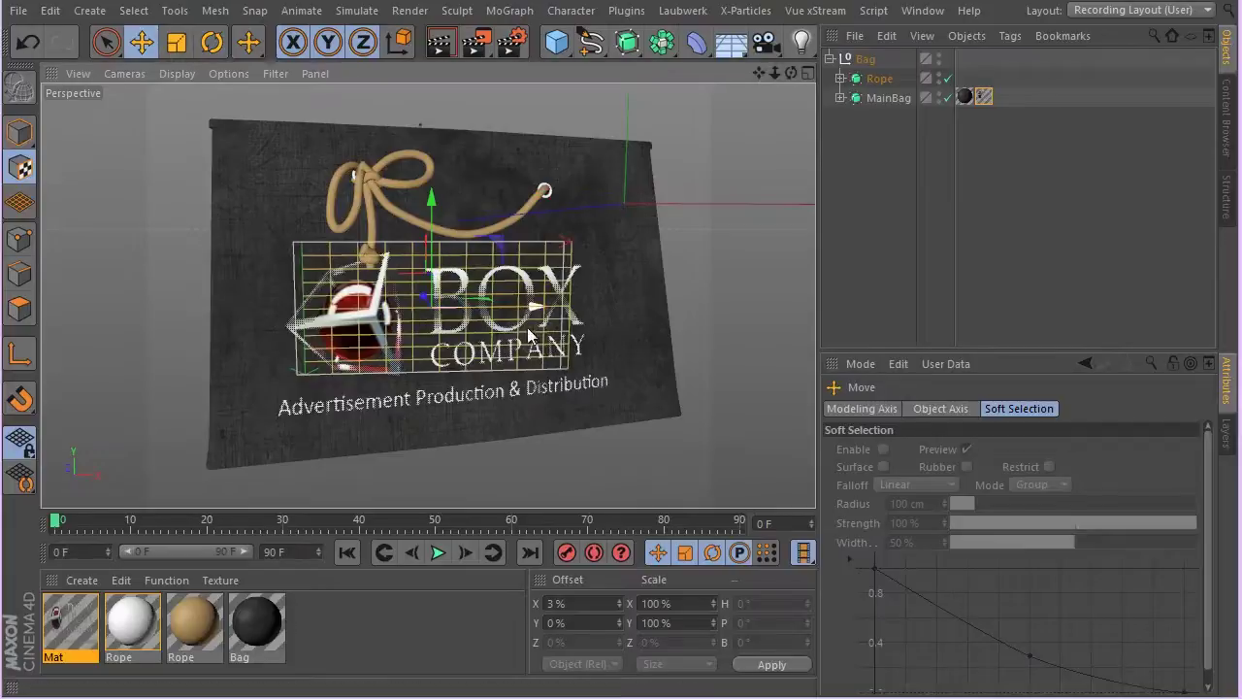
alt+drag(443, 244, 417, 500)
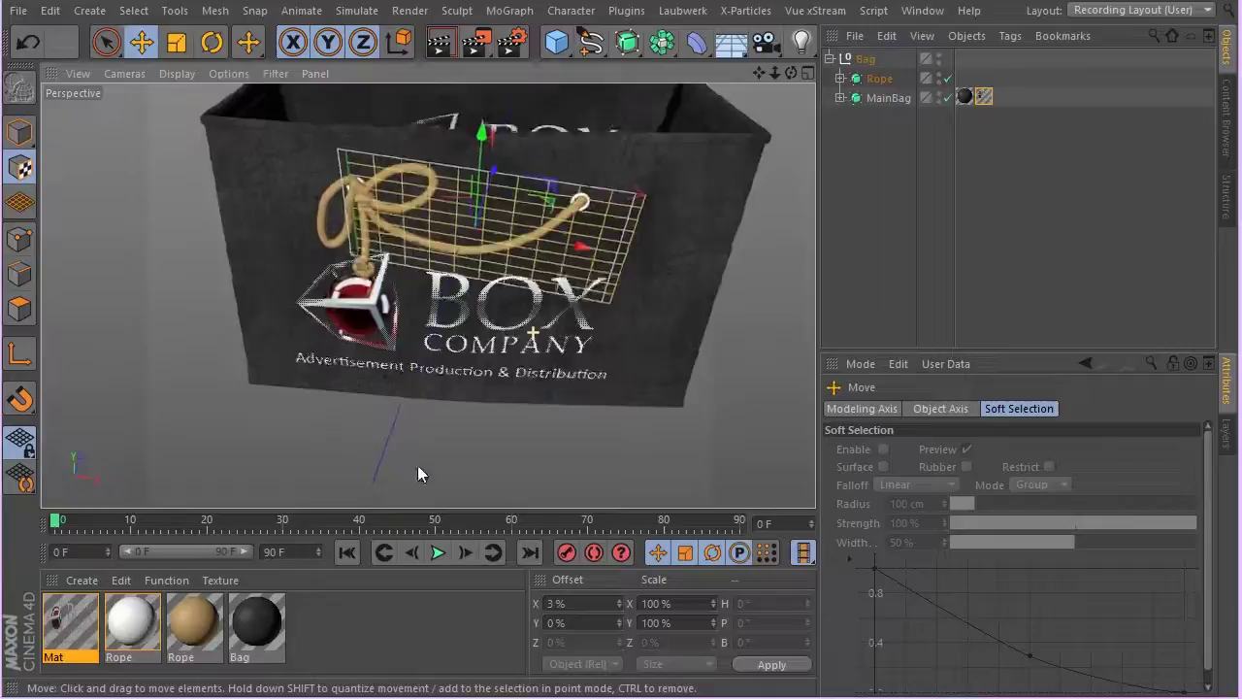
alt+drag(417, 473, 396, 362)
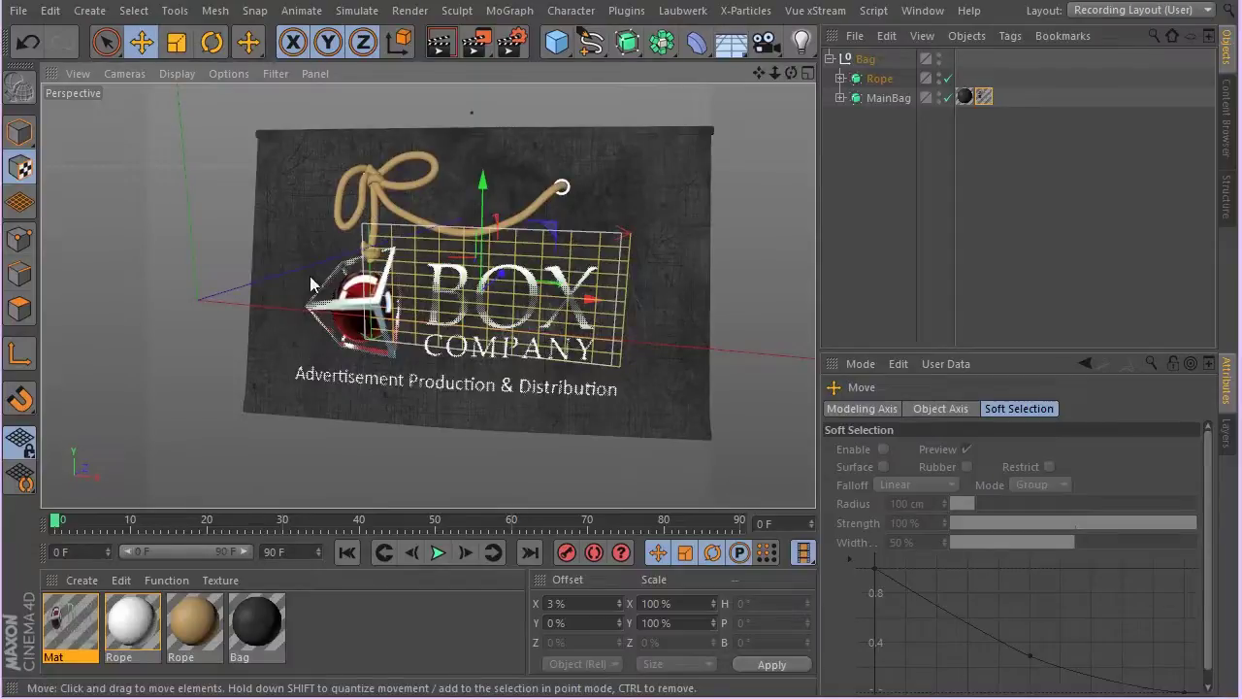
Fit the texture to Box Logo.jpg's proportions and shift it slightly right again
right_click(983, 96)
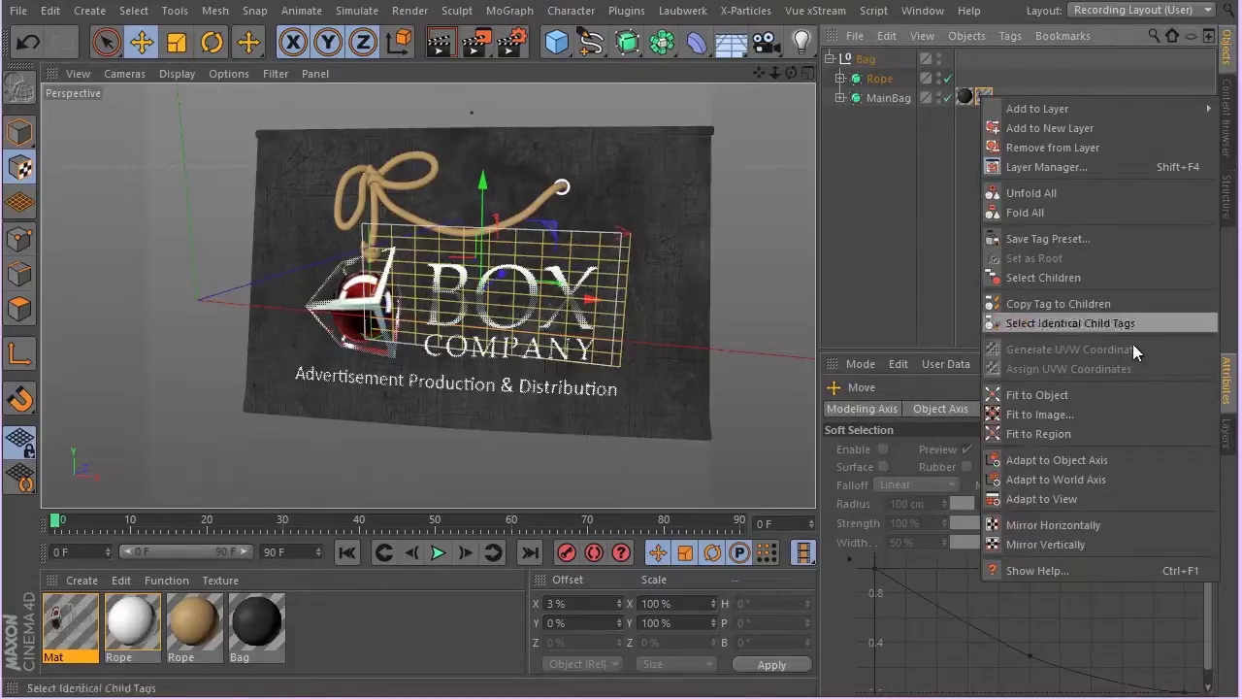
click(1058, 415)
double_click(331, 144)
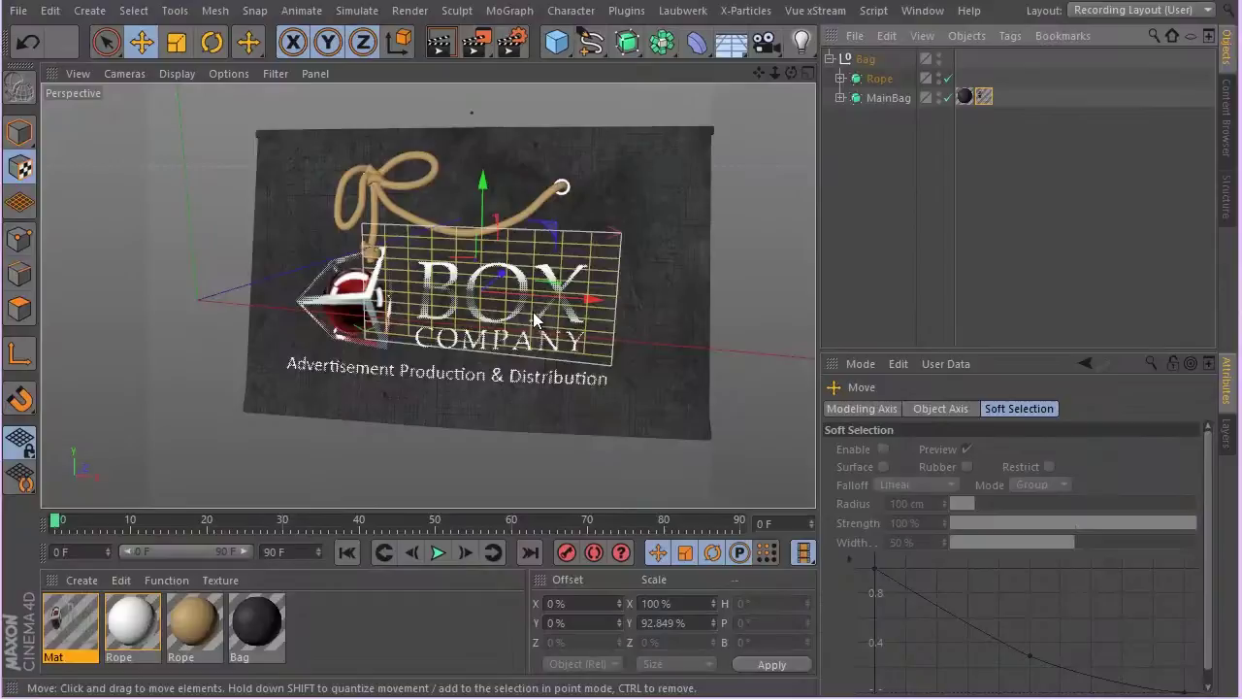
drag(561, 303, 569, 305)
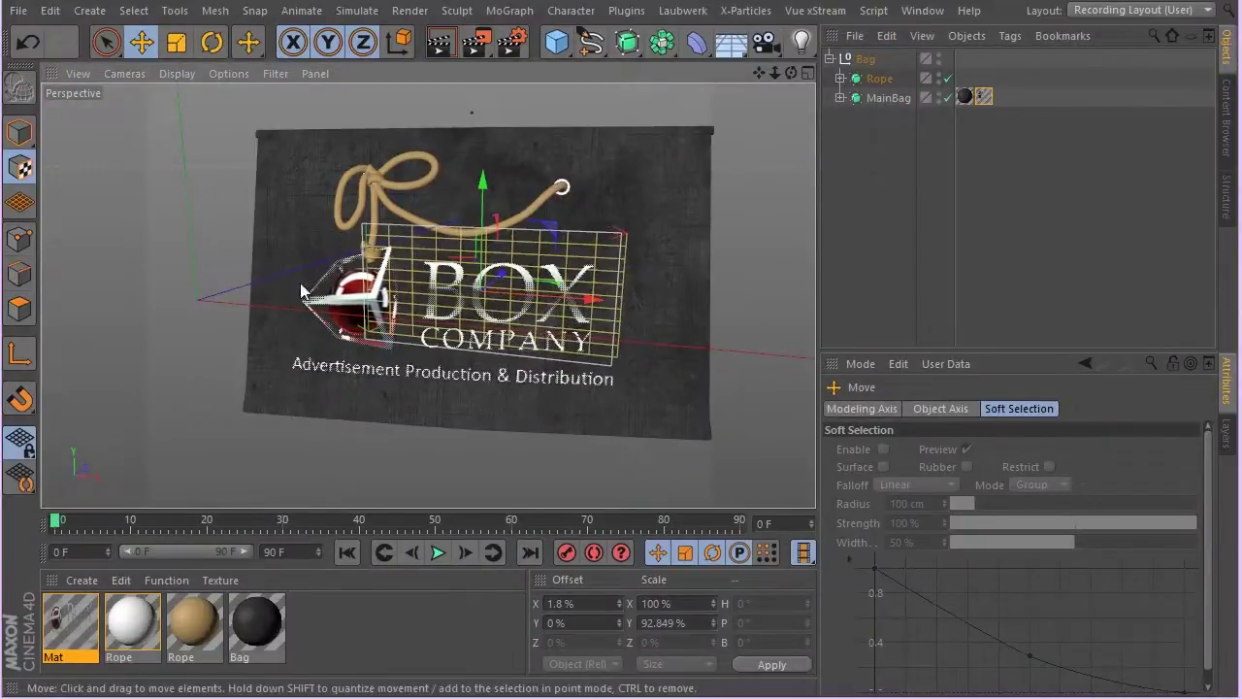
alt+drag(301, 292, 509, 296)
Select MainBag's Cube mesh in Polygon mode with Live Selection, facing the bag front
click(840, 97)
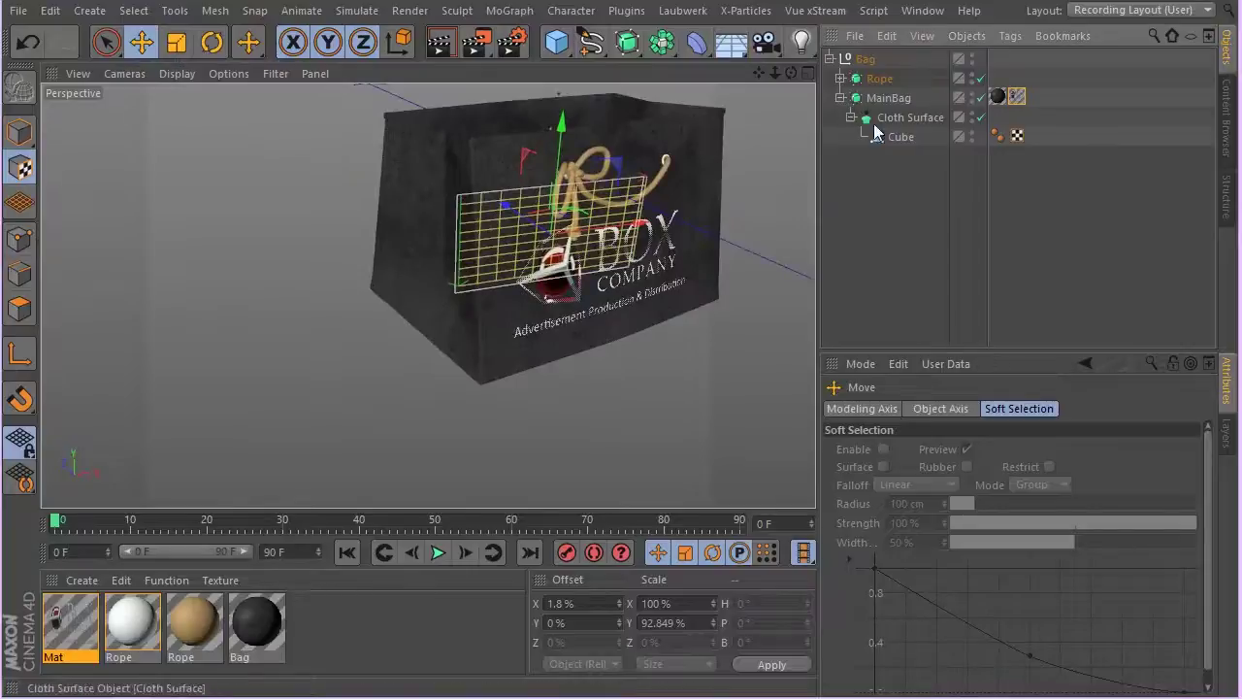
click(893, 137)
click(19, 309)
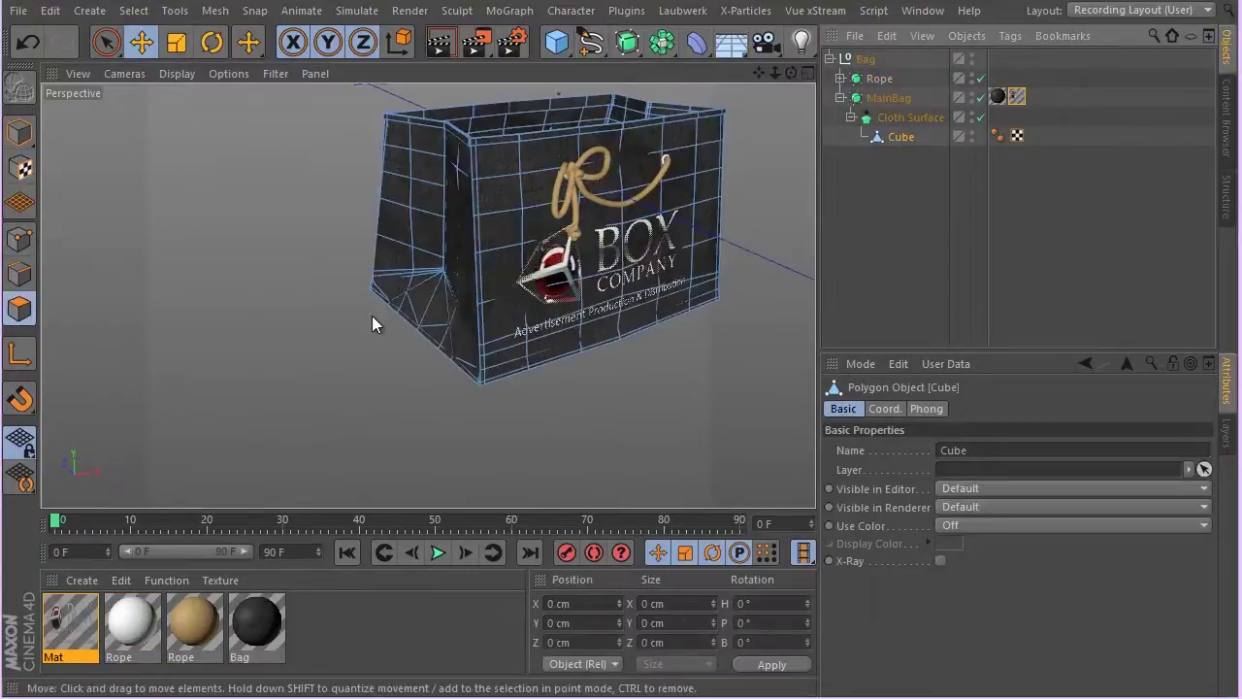
alt+drag(371, 316, 248, 334)
click(106, 41)
mouse_move(320, 378)
alt+mouse_down()
mouse_move(466, 268)
mouse_move(588, 276)
mouse_move(450, 243)
mouse_move(439, 228)
alt+mouse_up()
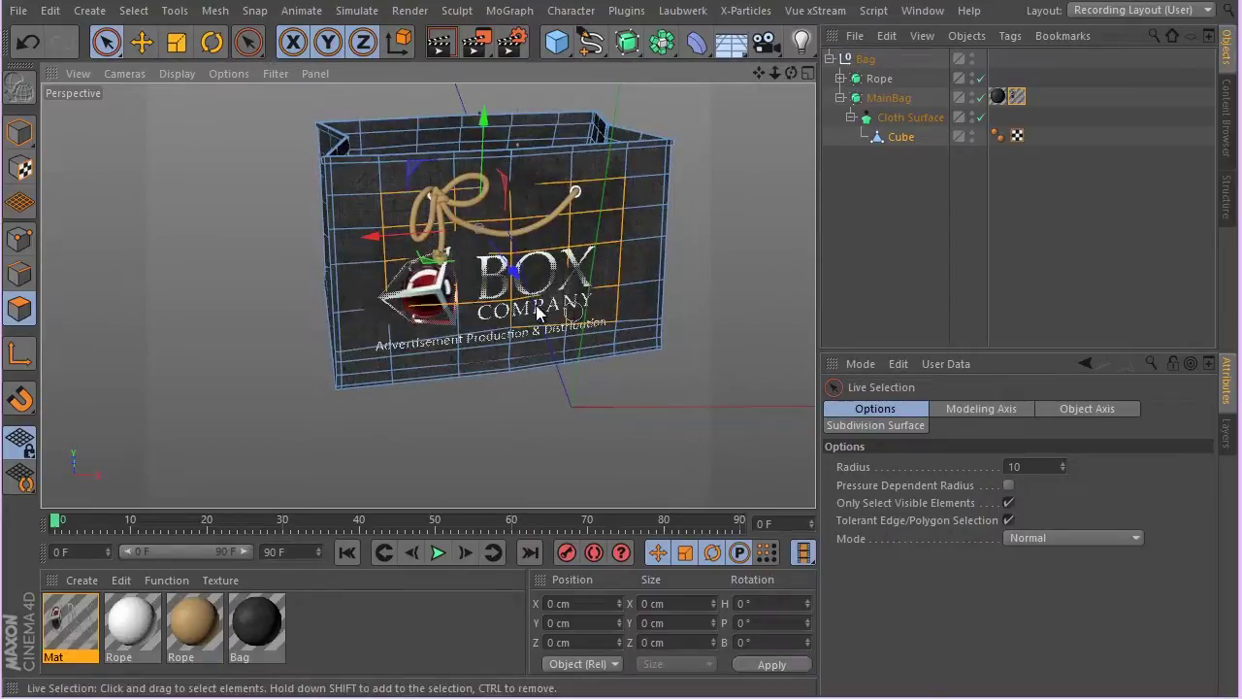
Paint-select the front panel polygons, undoing an accidental move
mouse_move(432, 336)
mouse_down()
mouse_move(399, 355)
mouse_move(389, 327)
mouse_move(494, 330)
mouse_move(585, 353)
mouse_move(495, 343)
mouse_up()
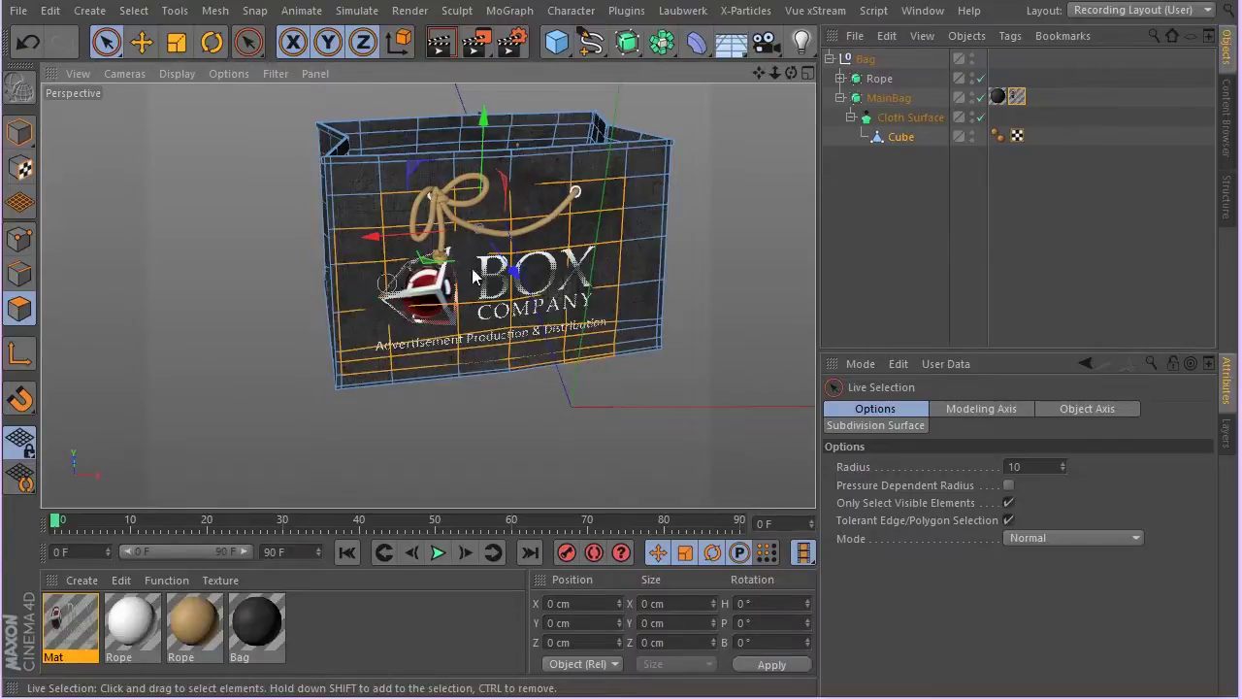
click(368, 303)
alt+drag(366, 313, 333, 321)
drag(366, 273, 297, 312)
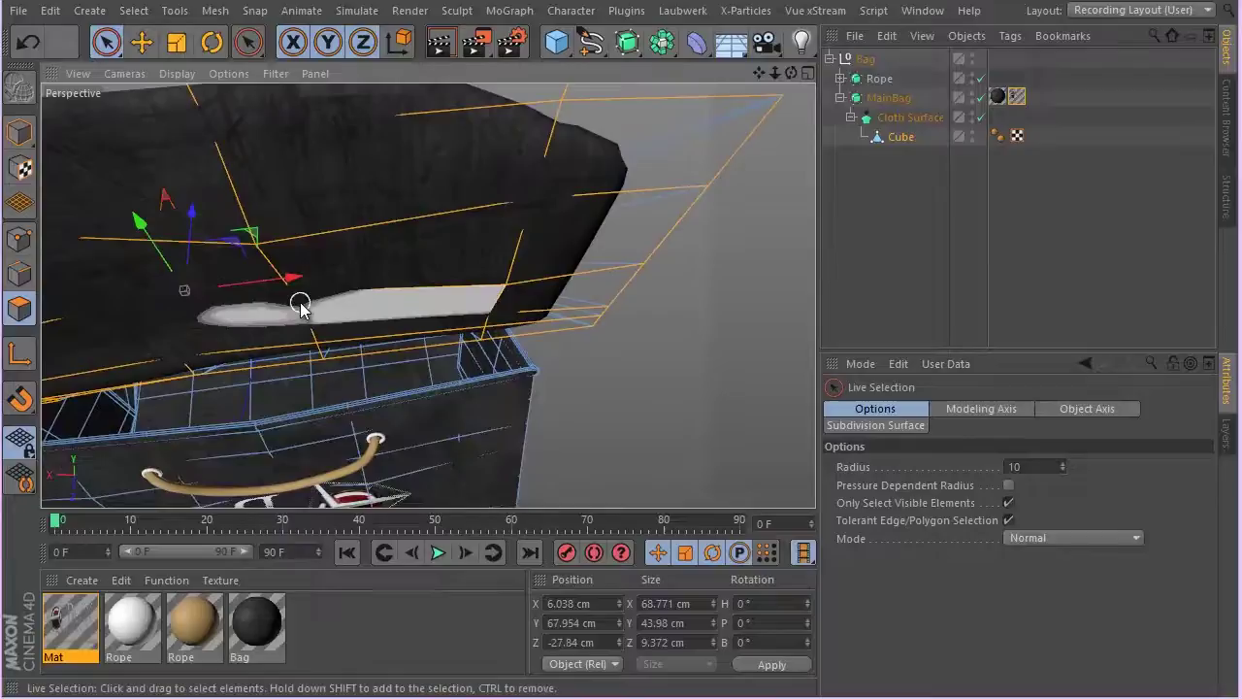
key(ctrl+z)
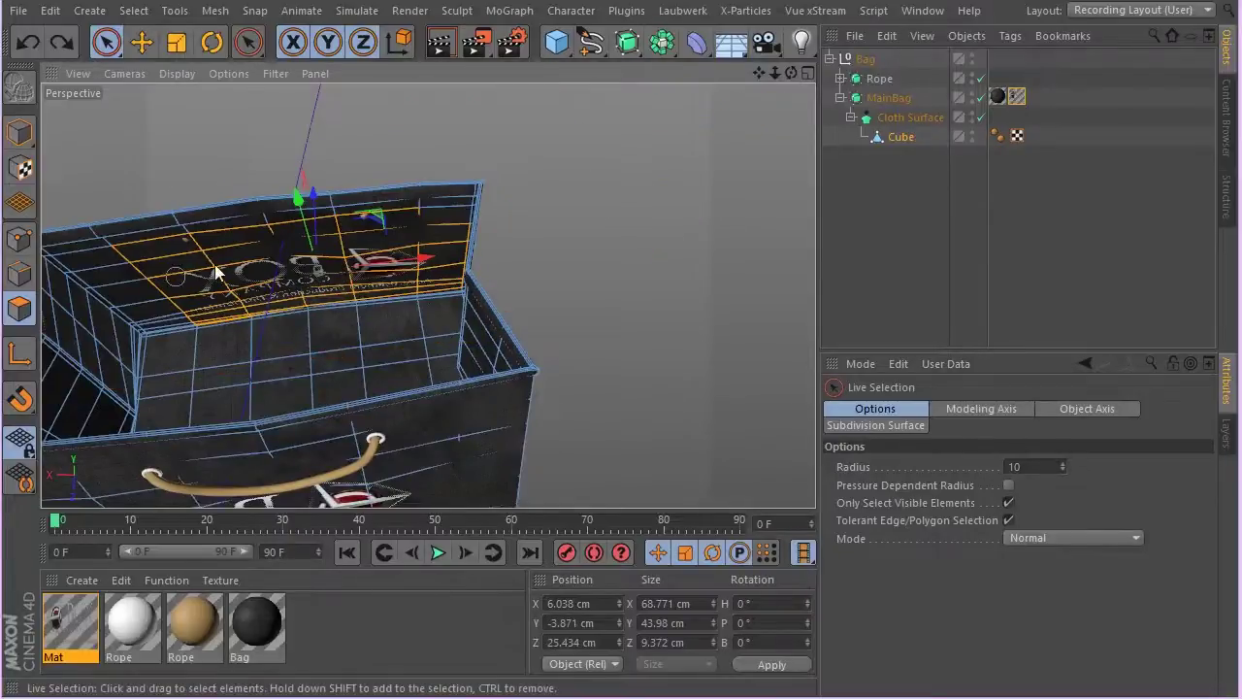
click(366, 250)
alt+drag(389, 250, 286, 316)
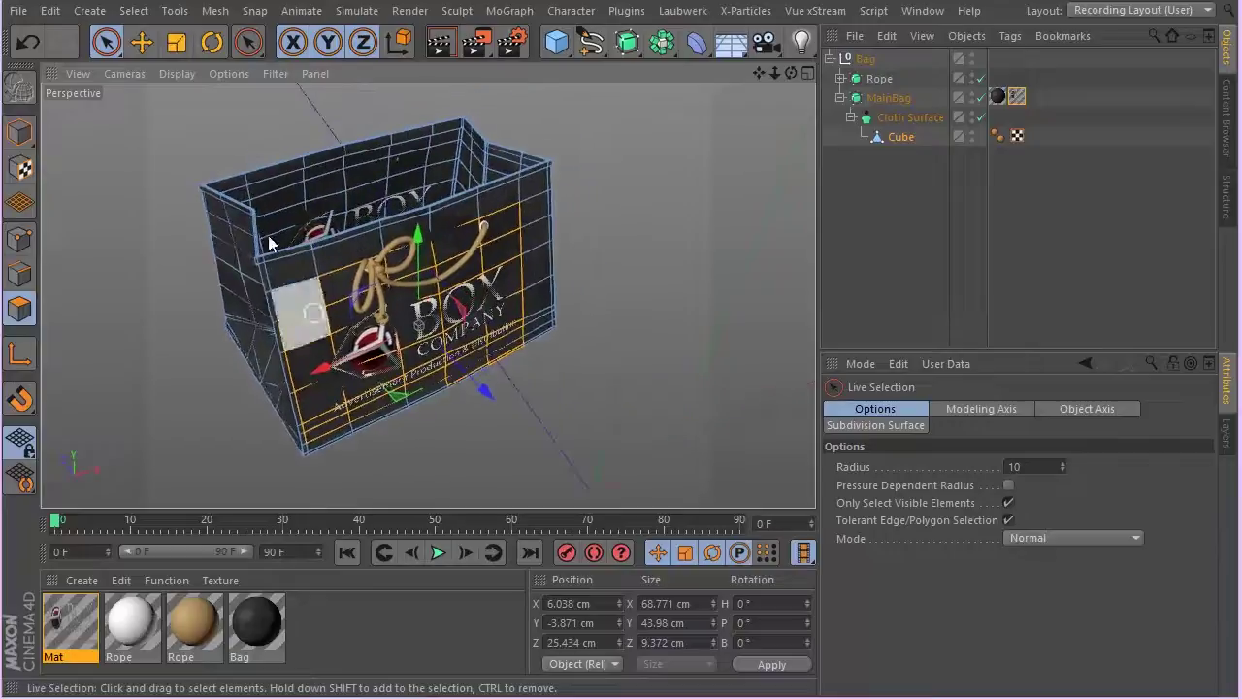
click(214, 11)
Save the front polygons as a Polygon Selection tag and limit Mat's texture tag to it
mouse_move(133, 10)
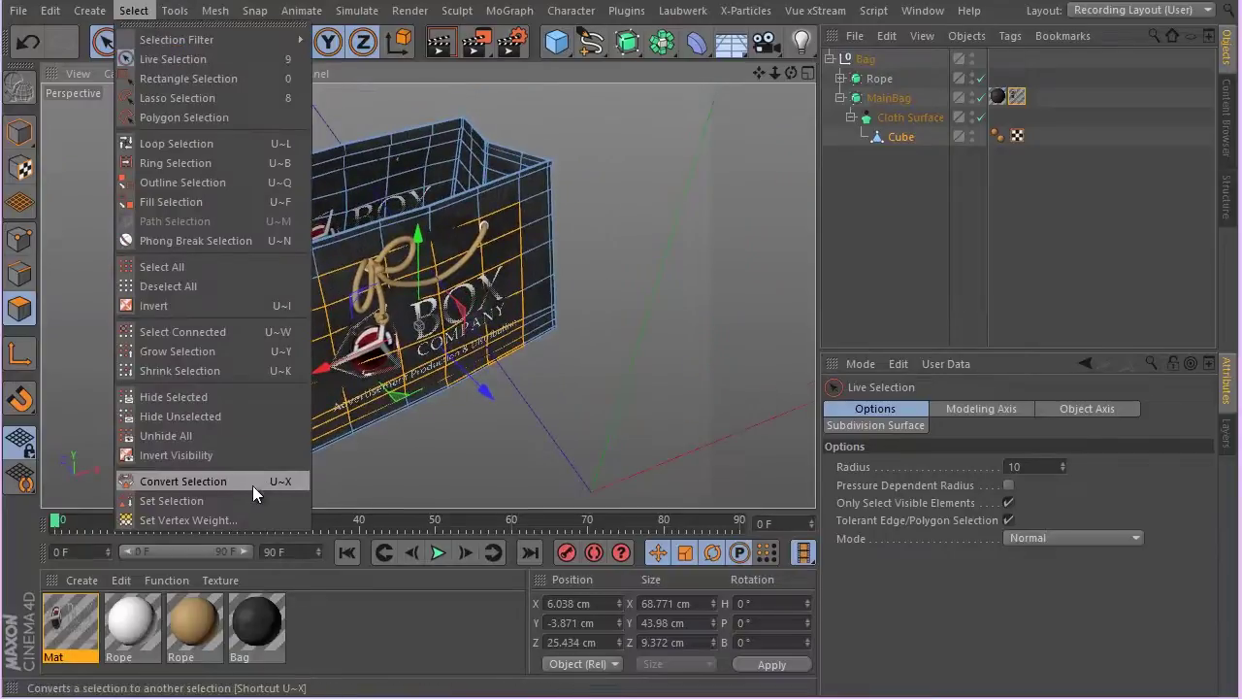
click(172, 501)
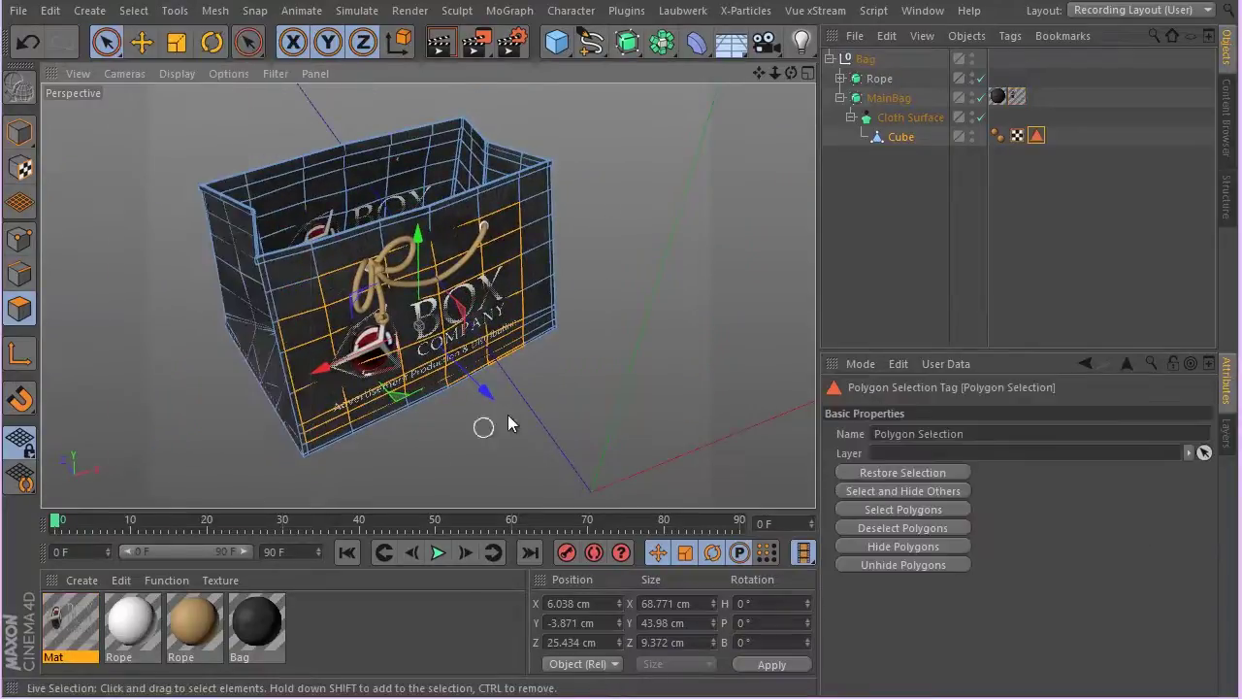
click(1017, 135)
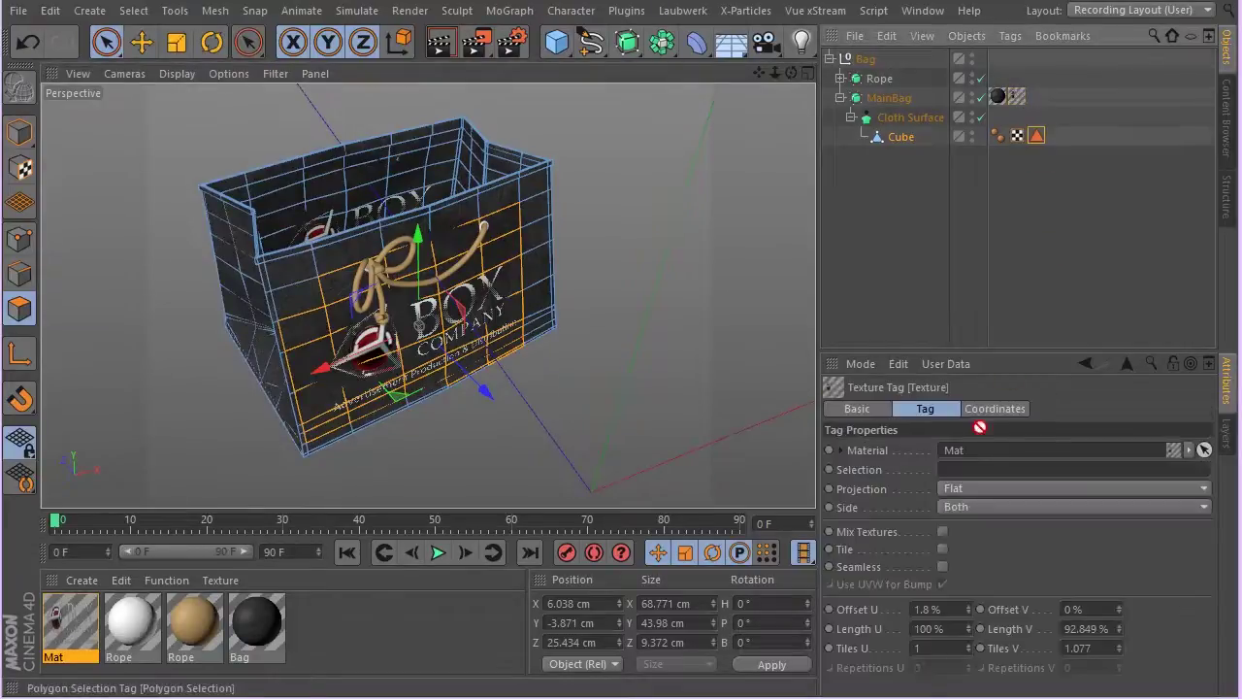
drag(979, 427, 958, 470)
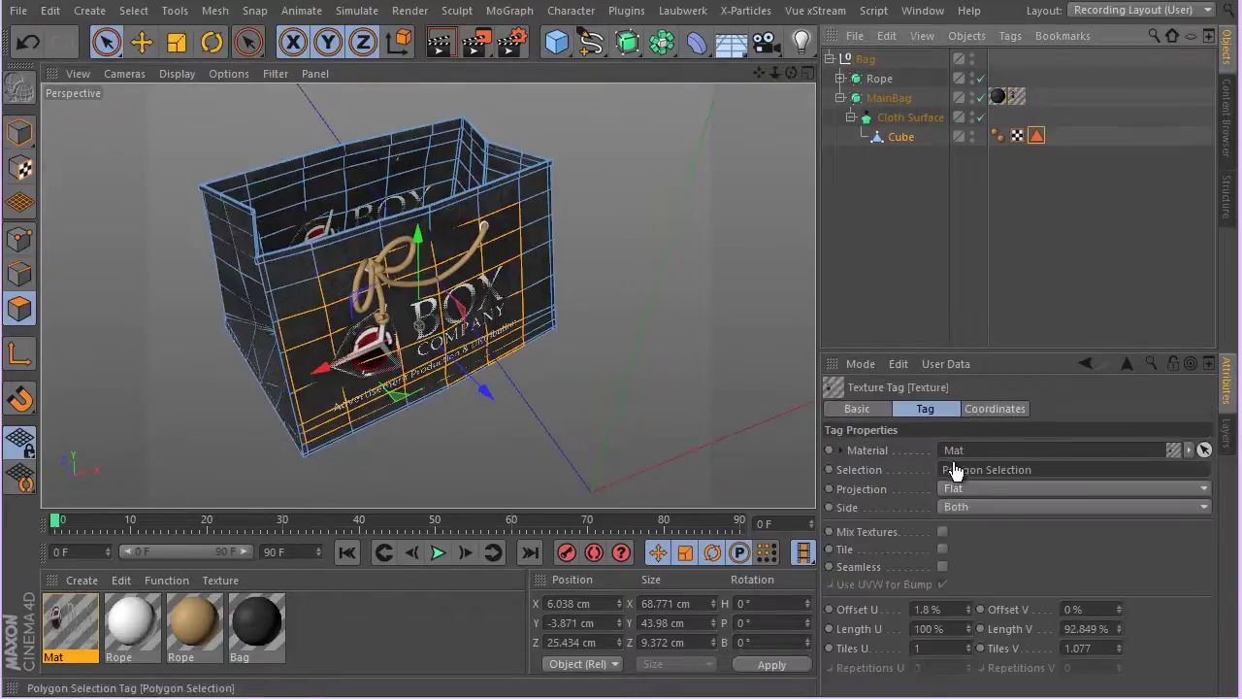
click(19, 133)
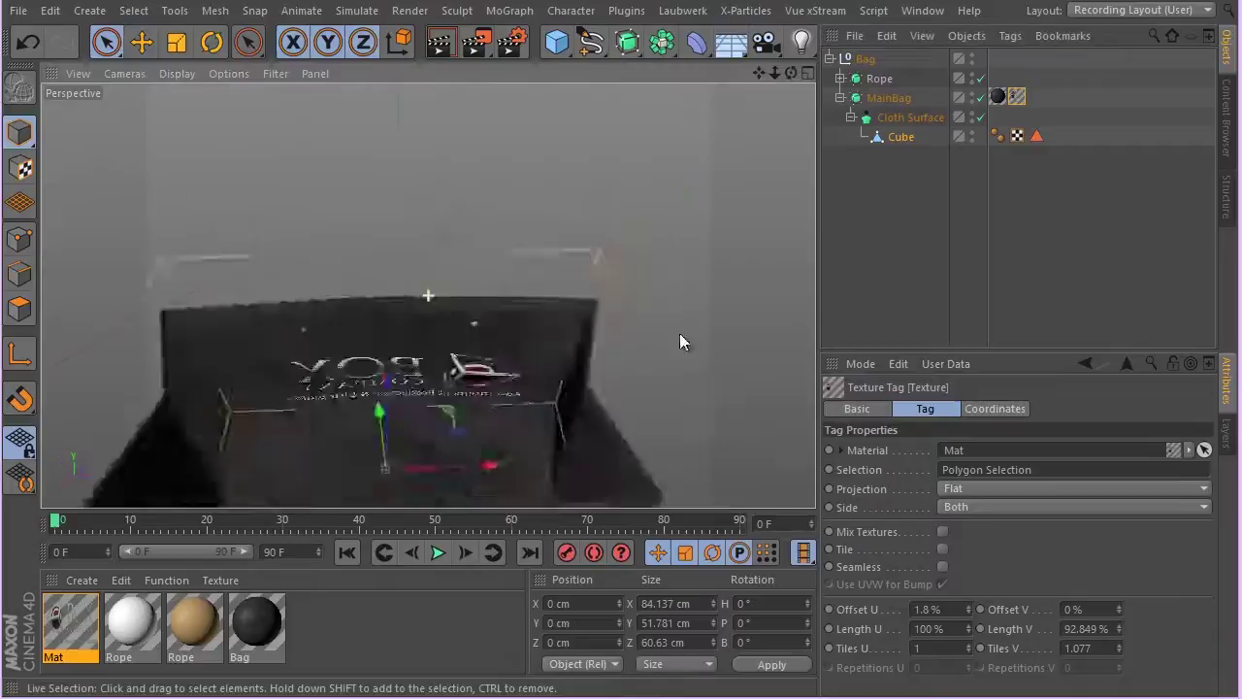
alt+drag(679, 342, 660, 222)
Copy the Bag group and switch to the SpheresInRoom scene
click(856, 60)
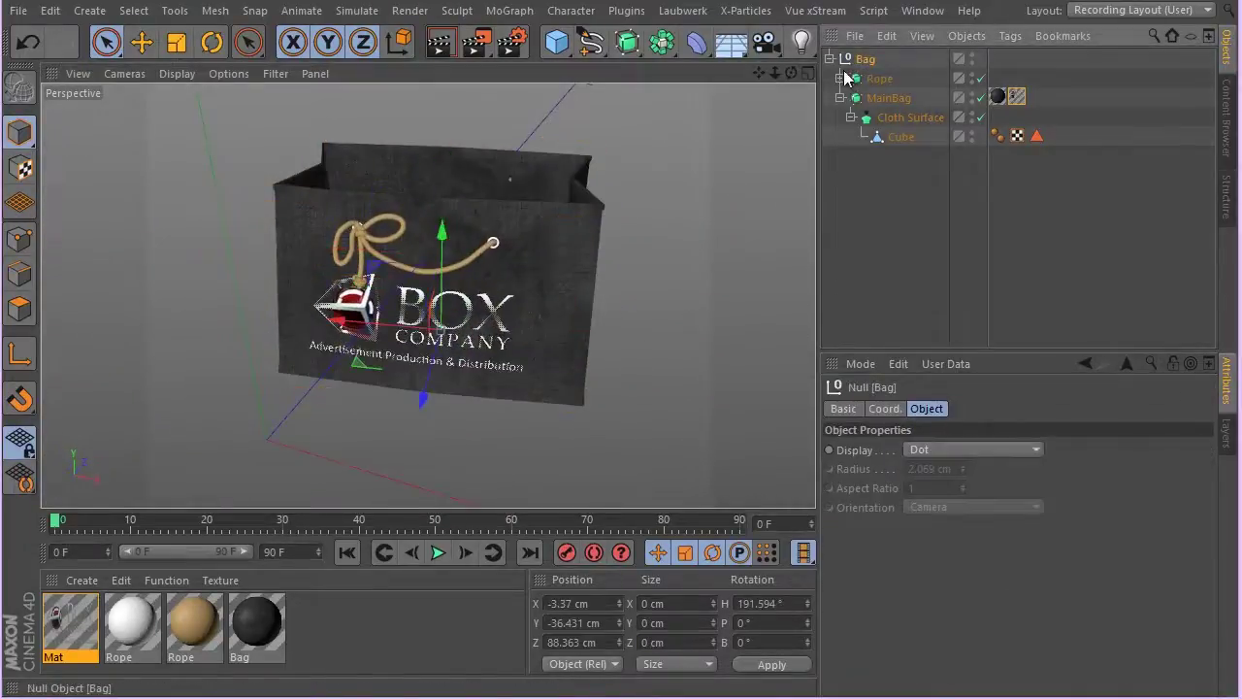
click(50, 11)
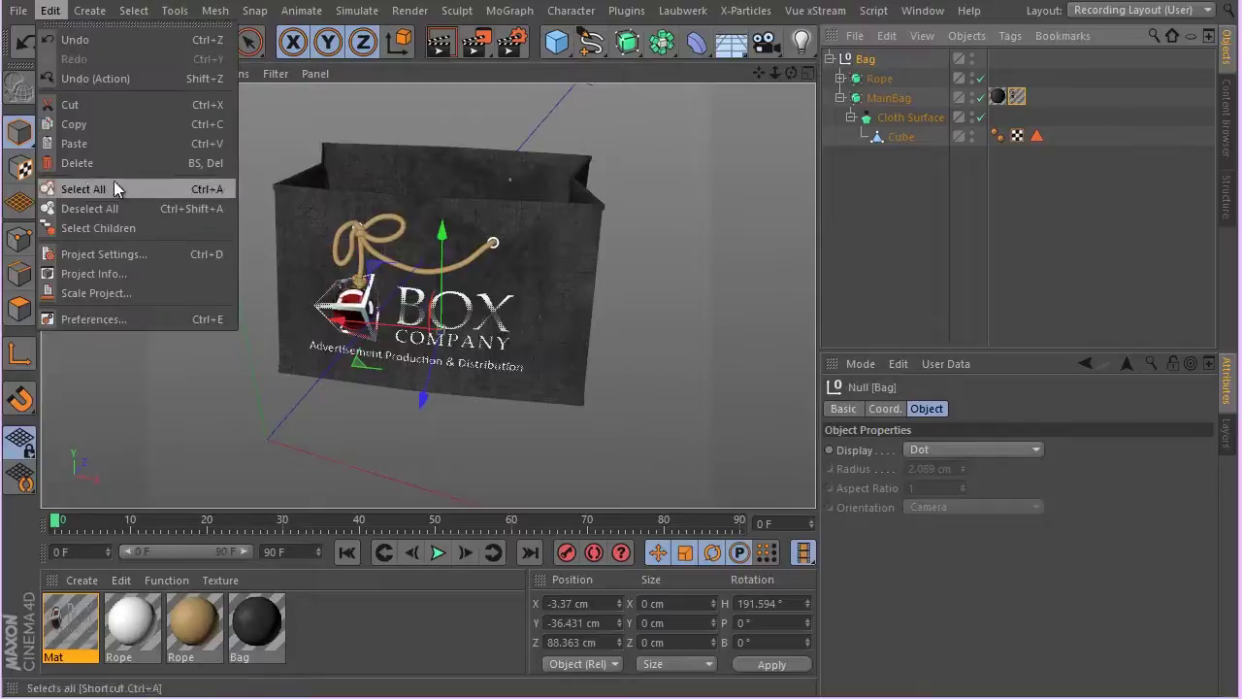
click(123, 124)
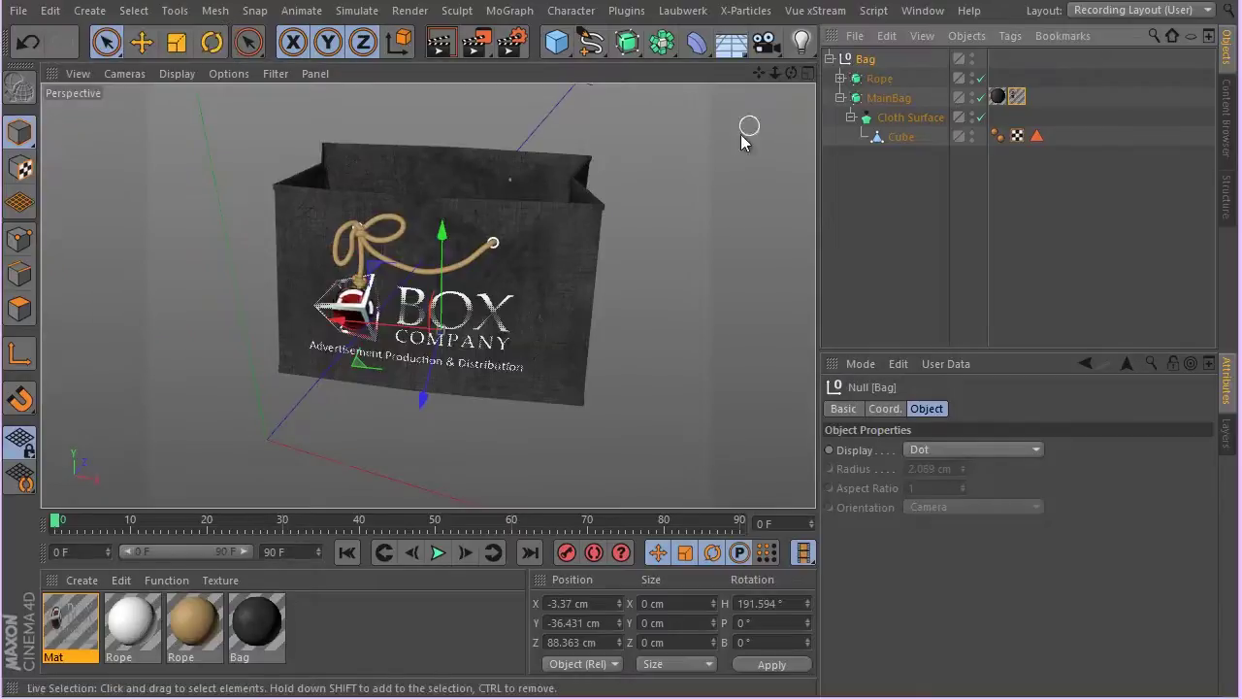
click(940, 15)
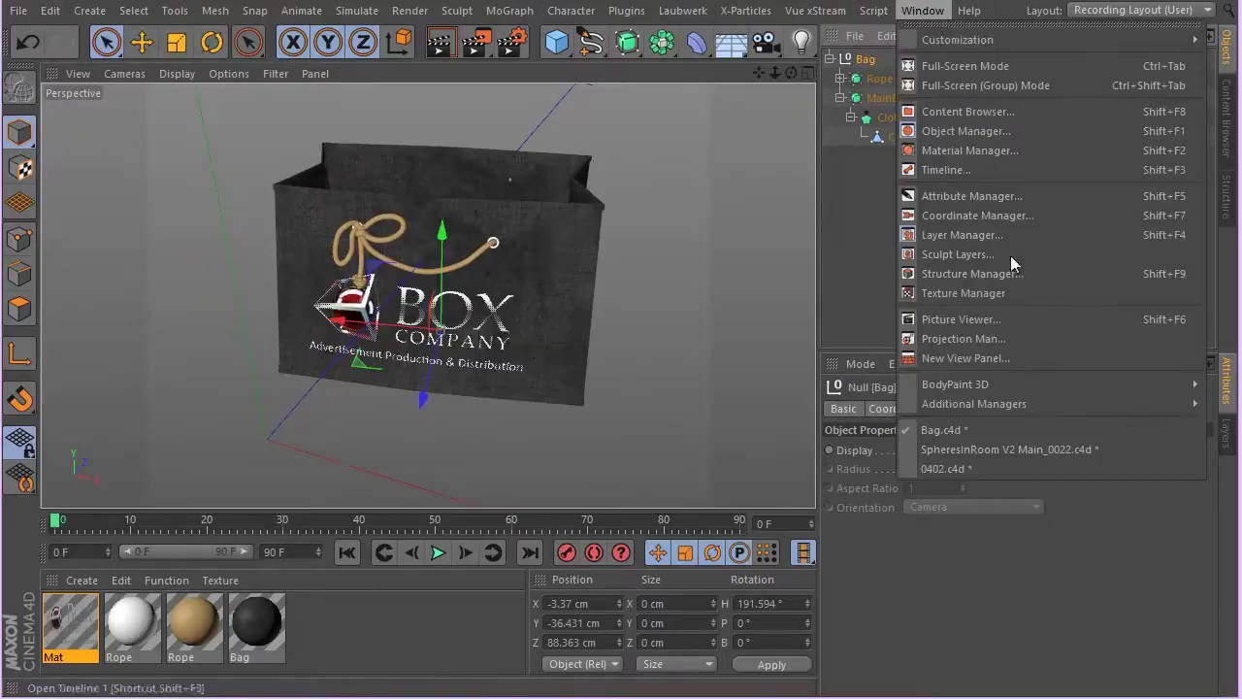
click(1015, 468)
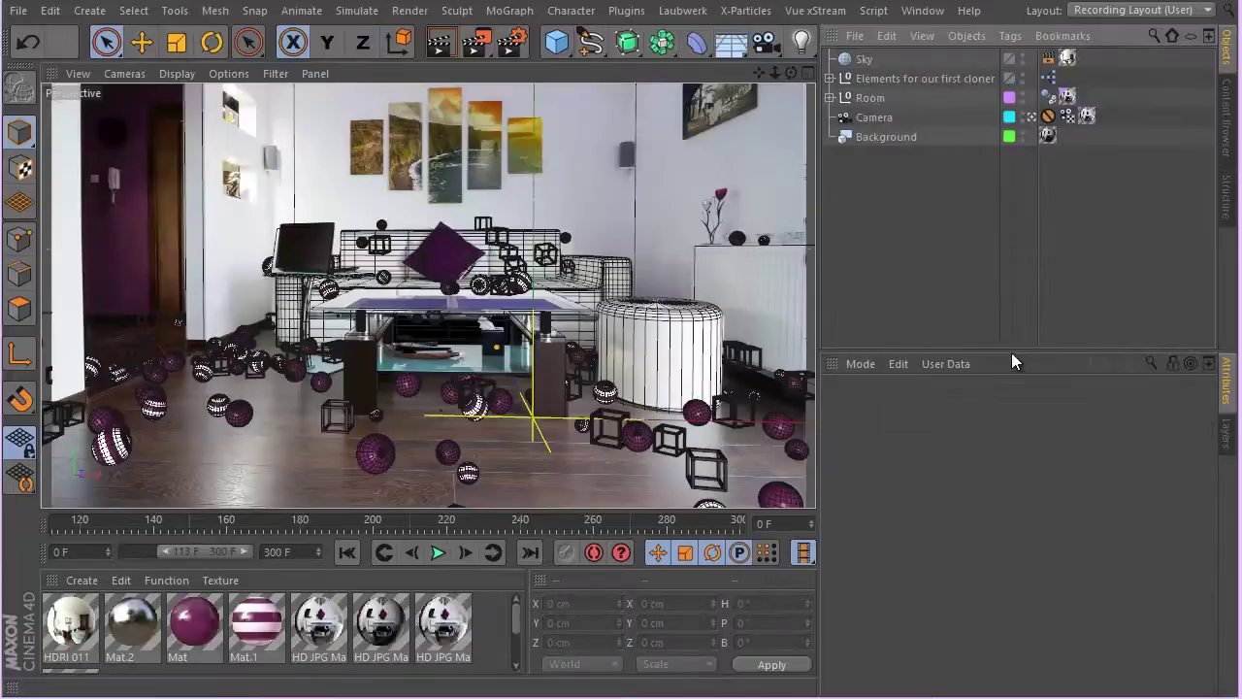
Paste the Bag into the room scene and move Sky below Background in the object list
drag(1011, 353, 1013, 534)
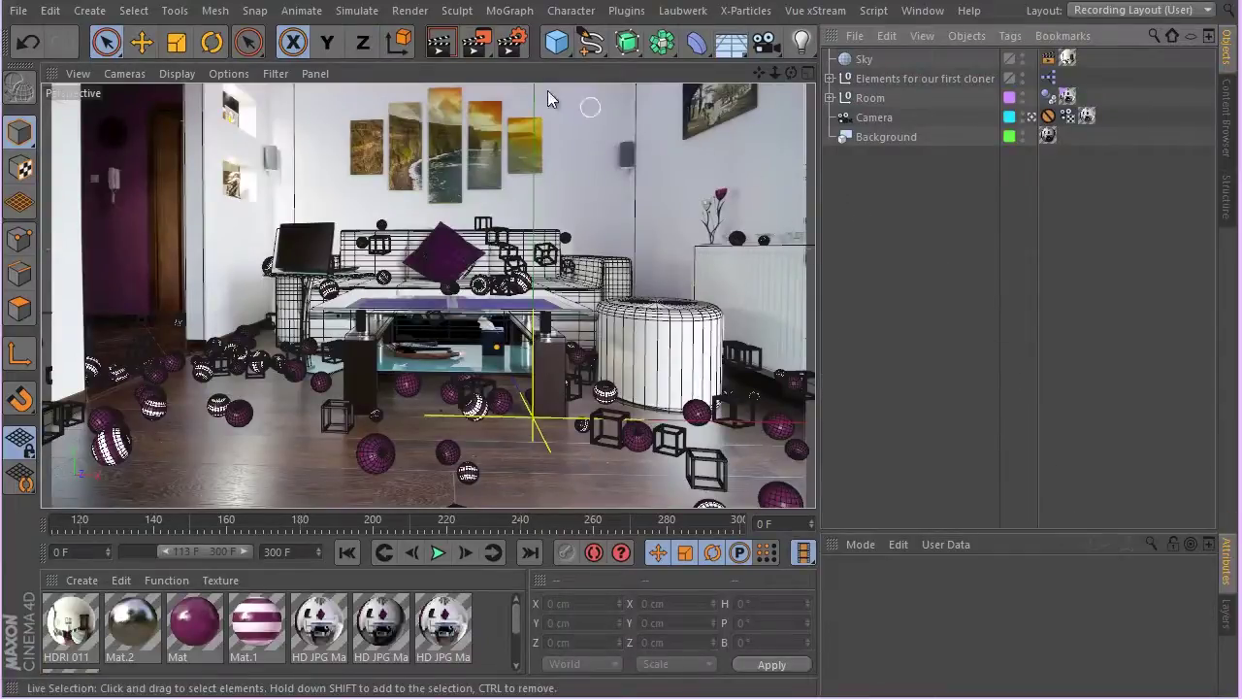
click(51, 12)
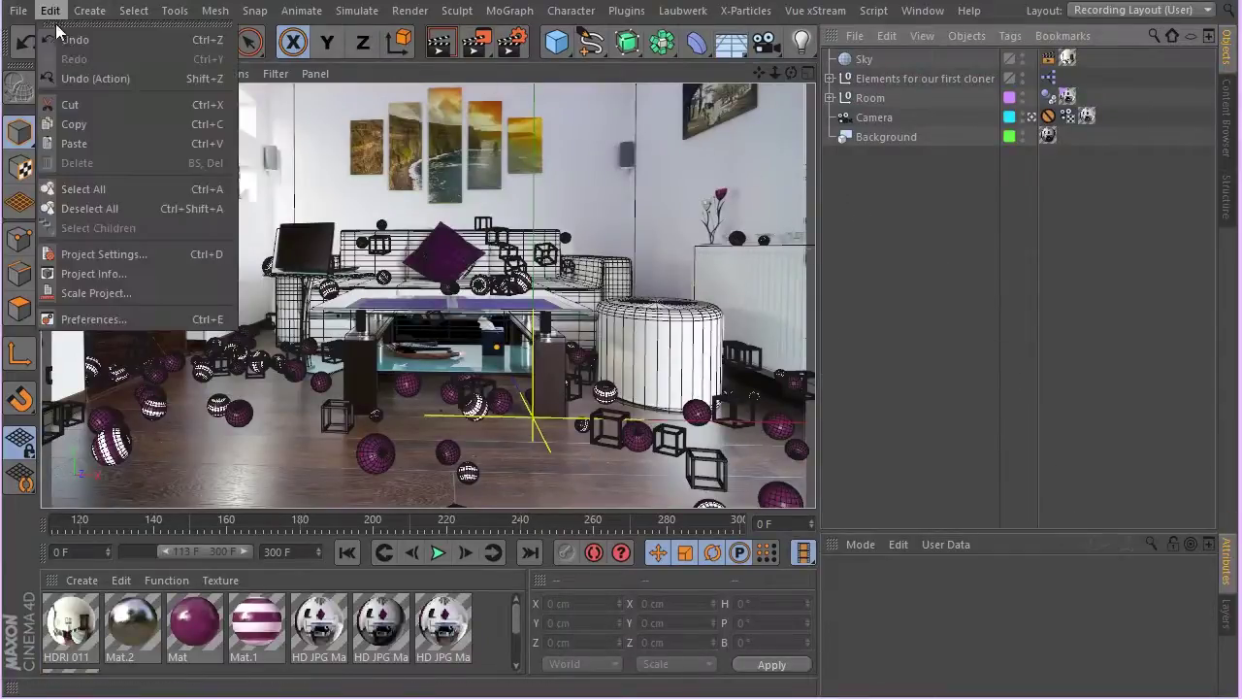
click(109, 148)
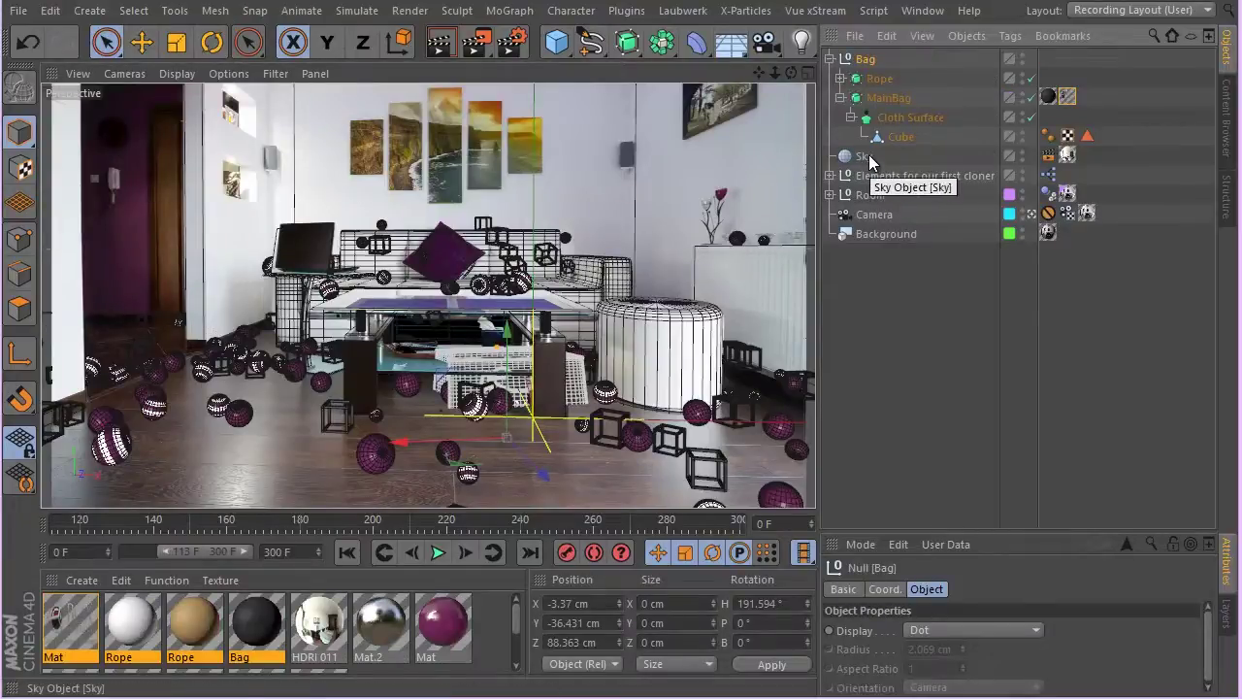
drag(863, 158, 868, 264)
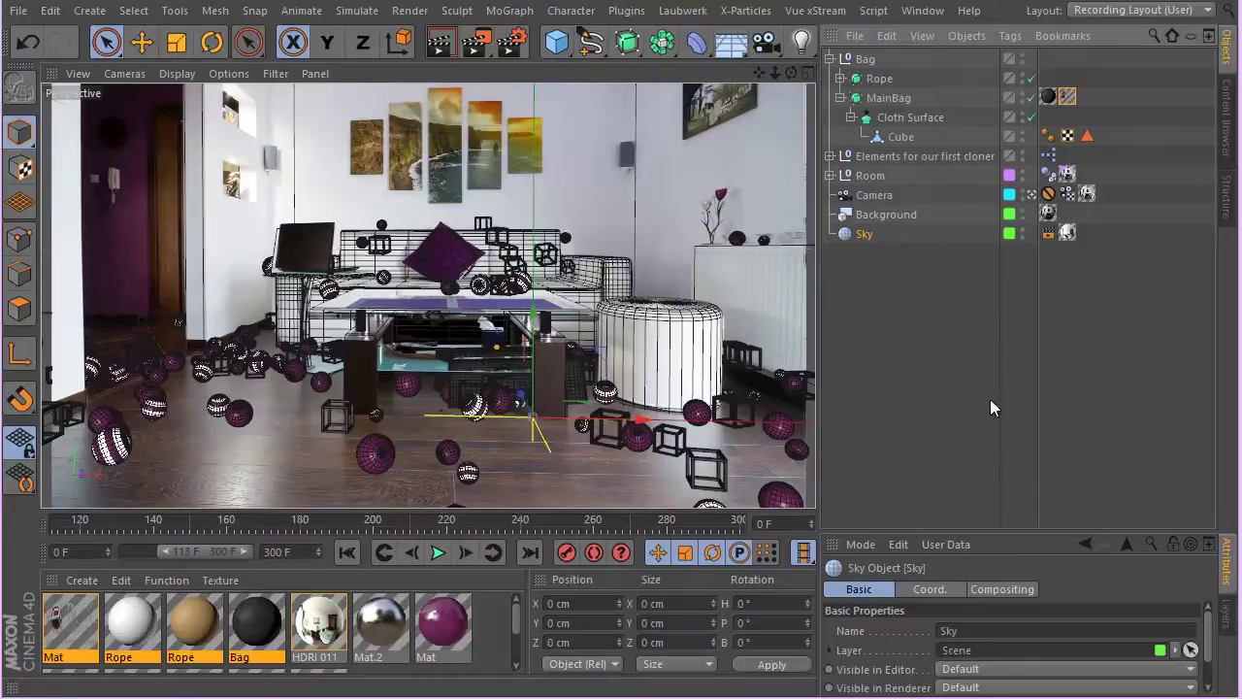
drag(1037, 531, 1024, 372)
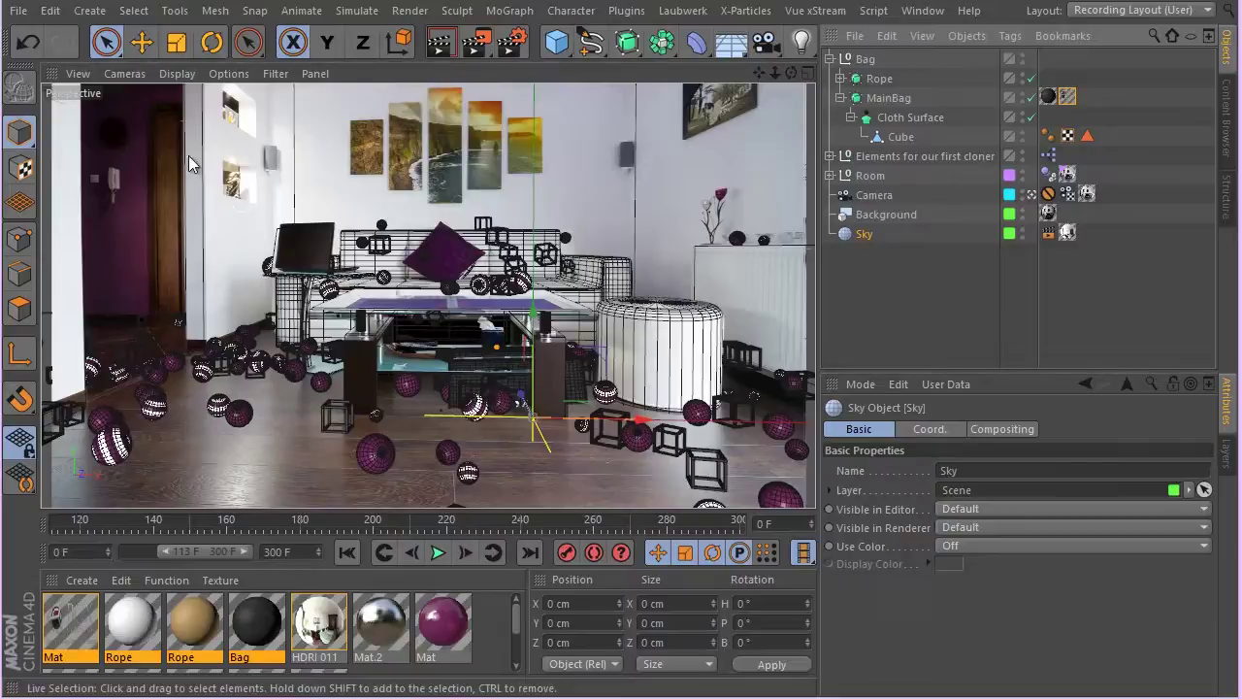
click(140, 41)
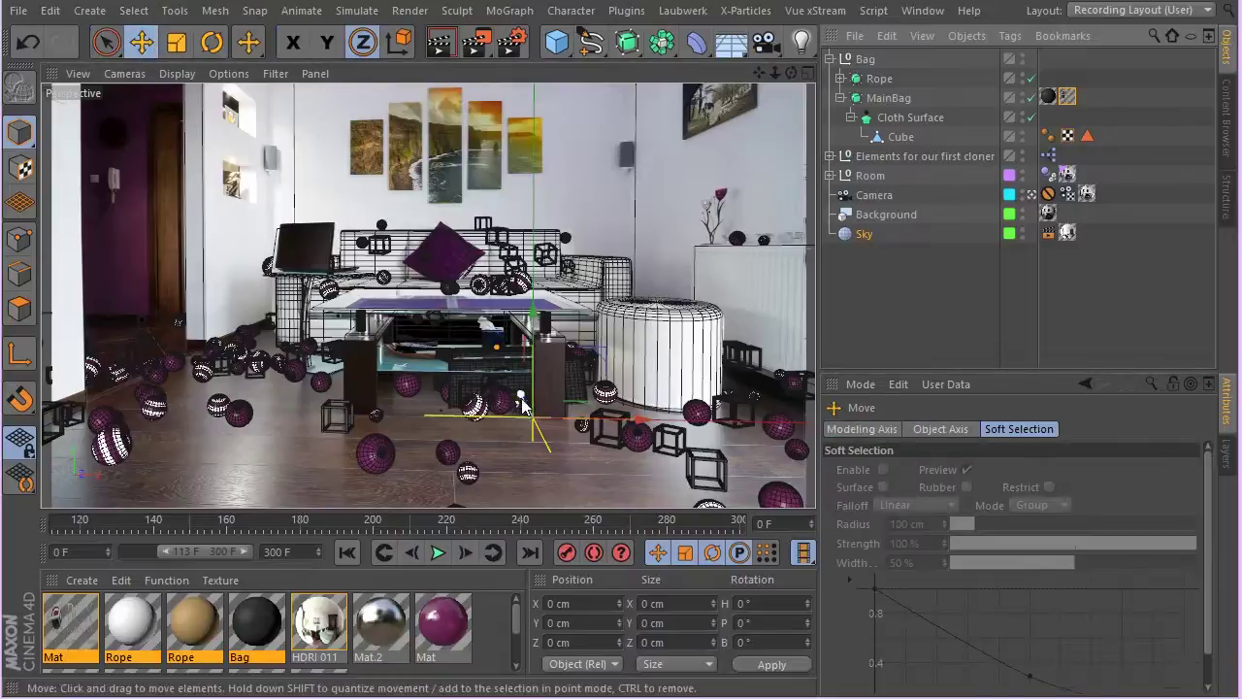
Select the Bag group and move it forward, up and left in the Perspective view
drag(522, 405, 539, 445)
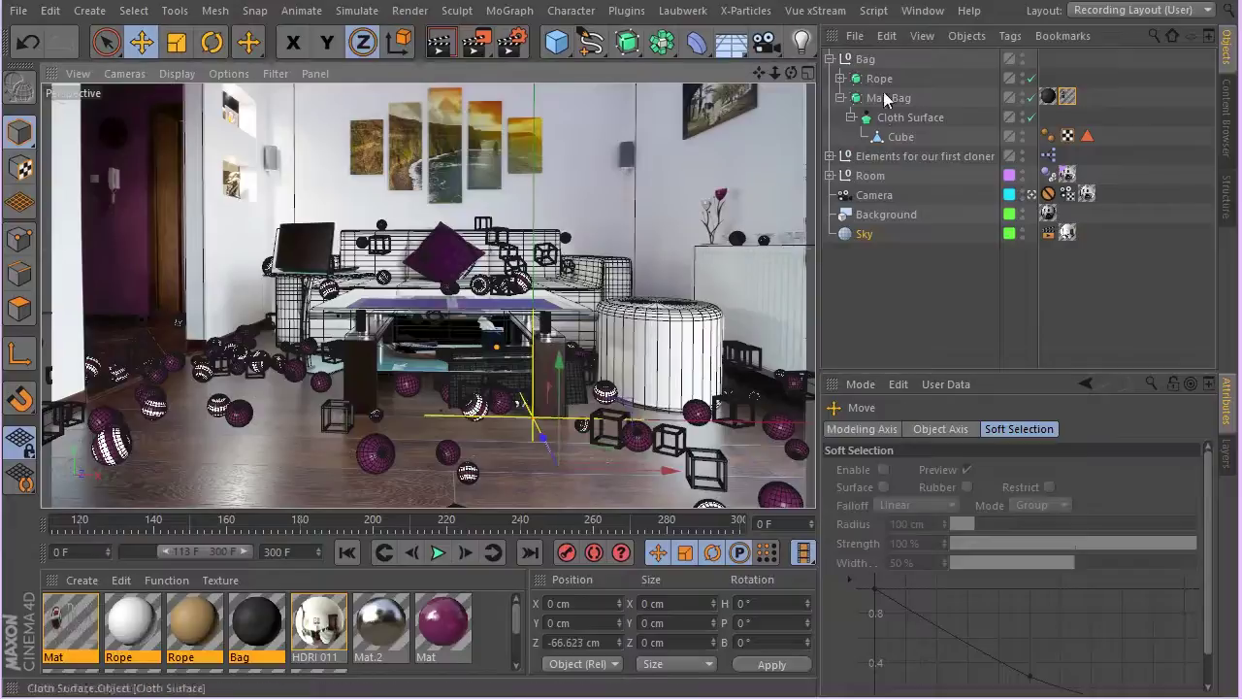
click(863, 59)
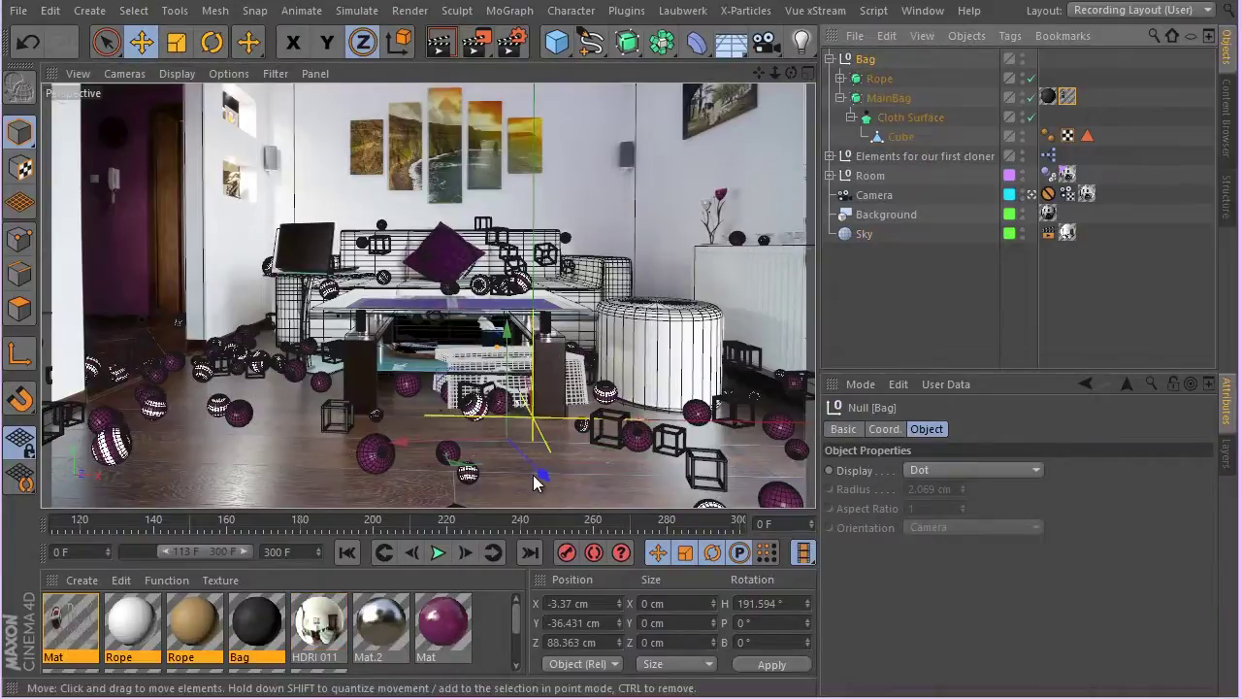
drag(538, 478, 536, 482)
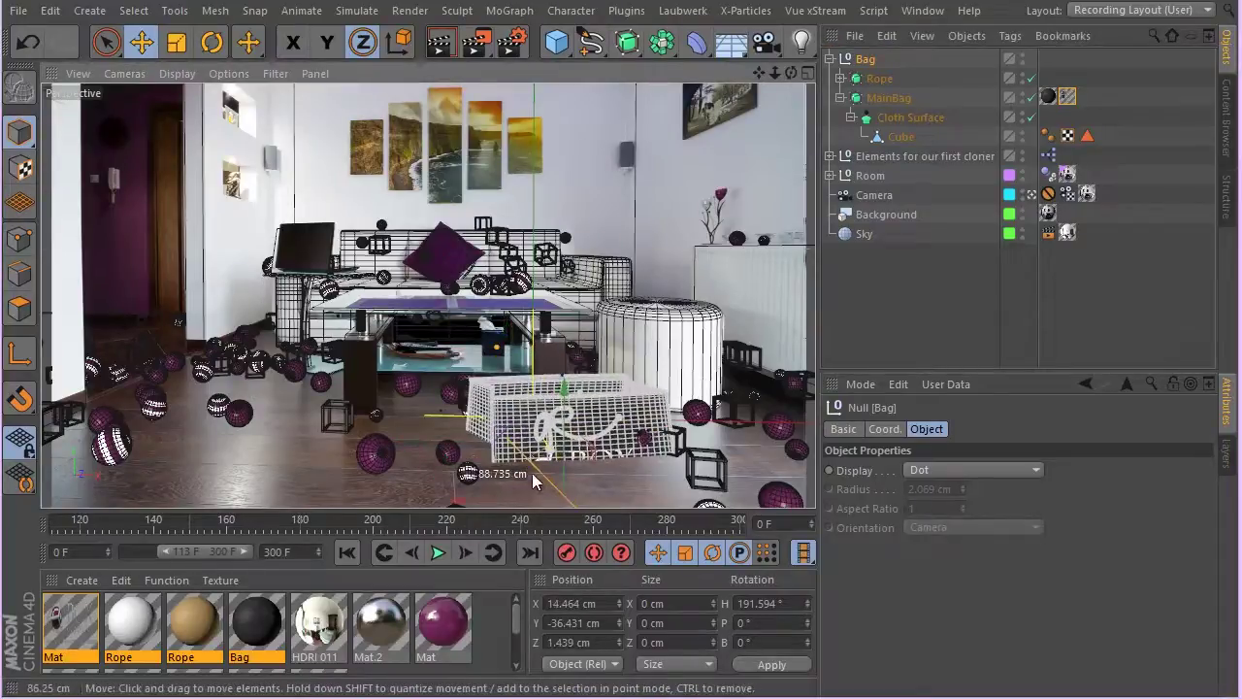
drag(568, 396, 565, 338)
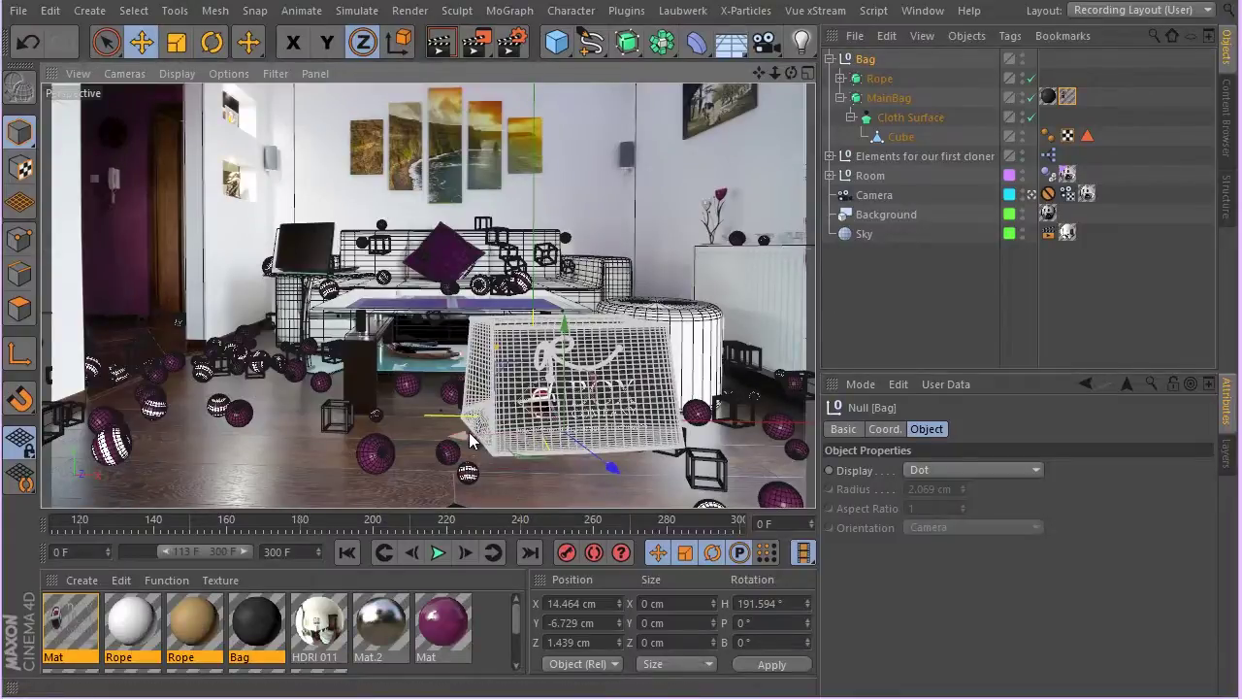
drag(474, 438, 427, 441)
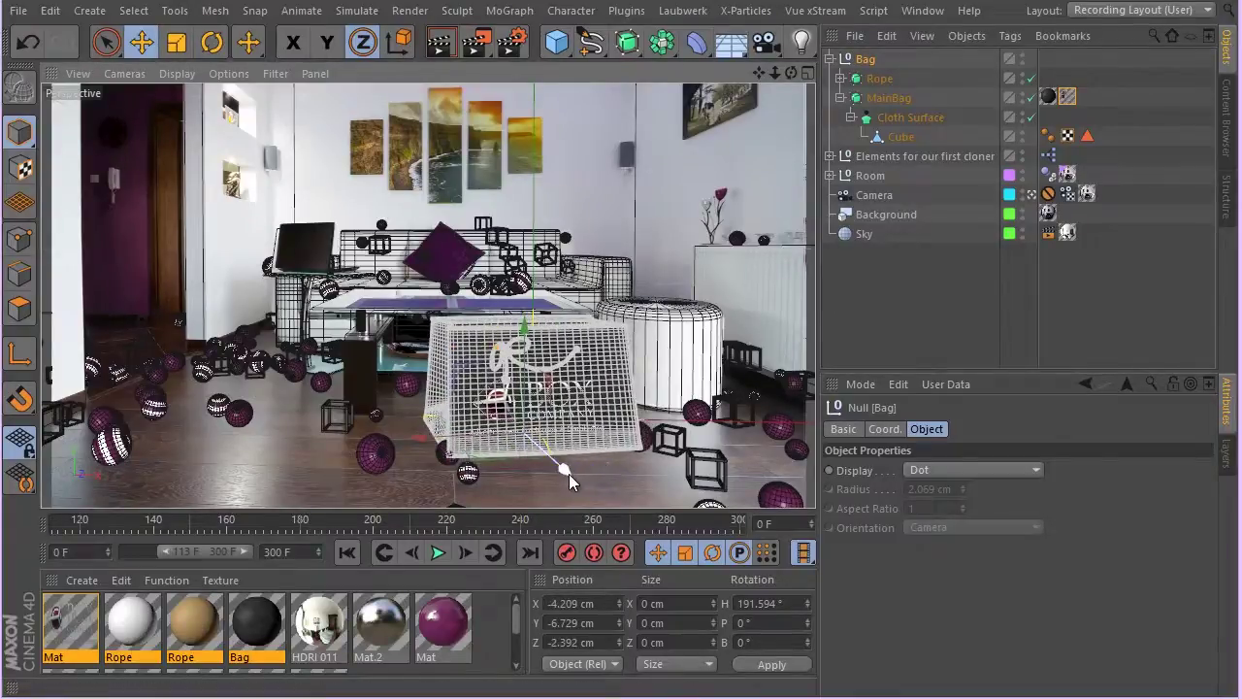
drag(561, 473, 504, 449)
In the Front view, lower the bag until it rests on the floor
middle_click(476, 430)
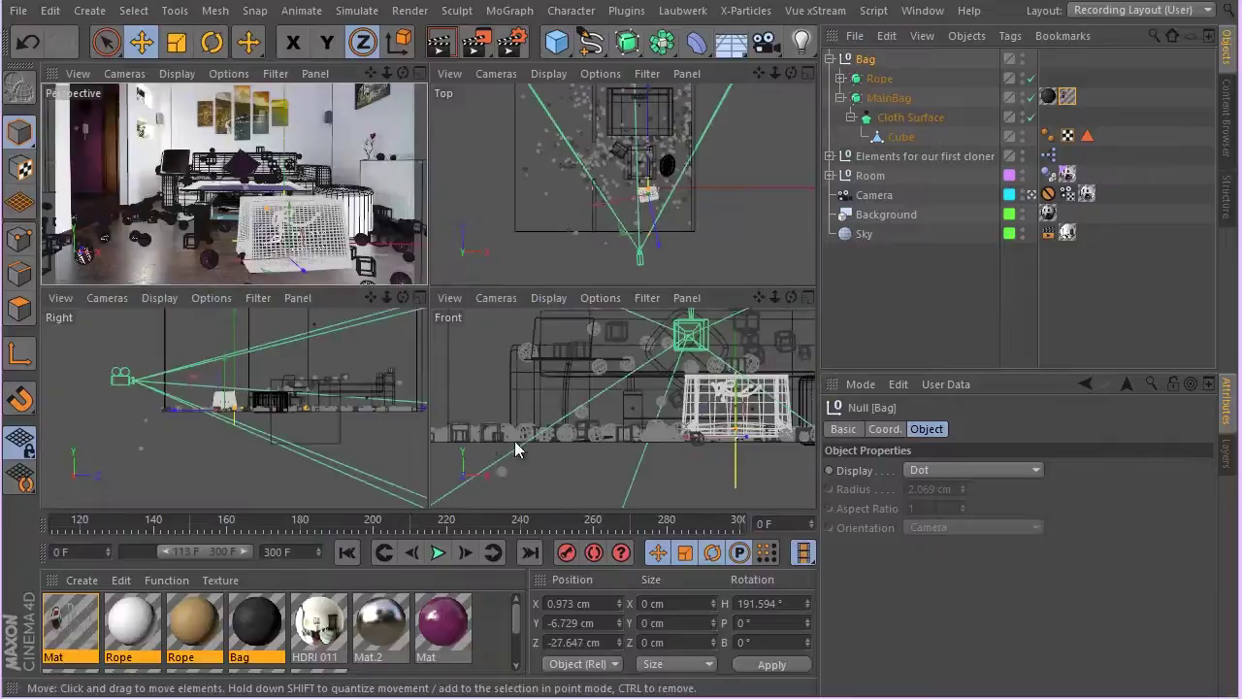
middle_click(515, 443)
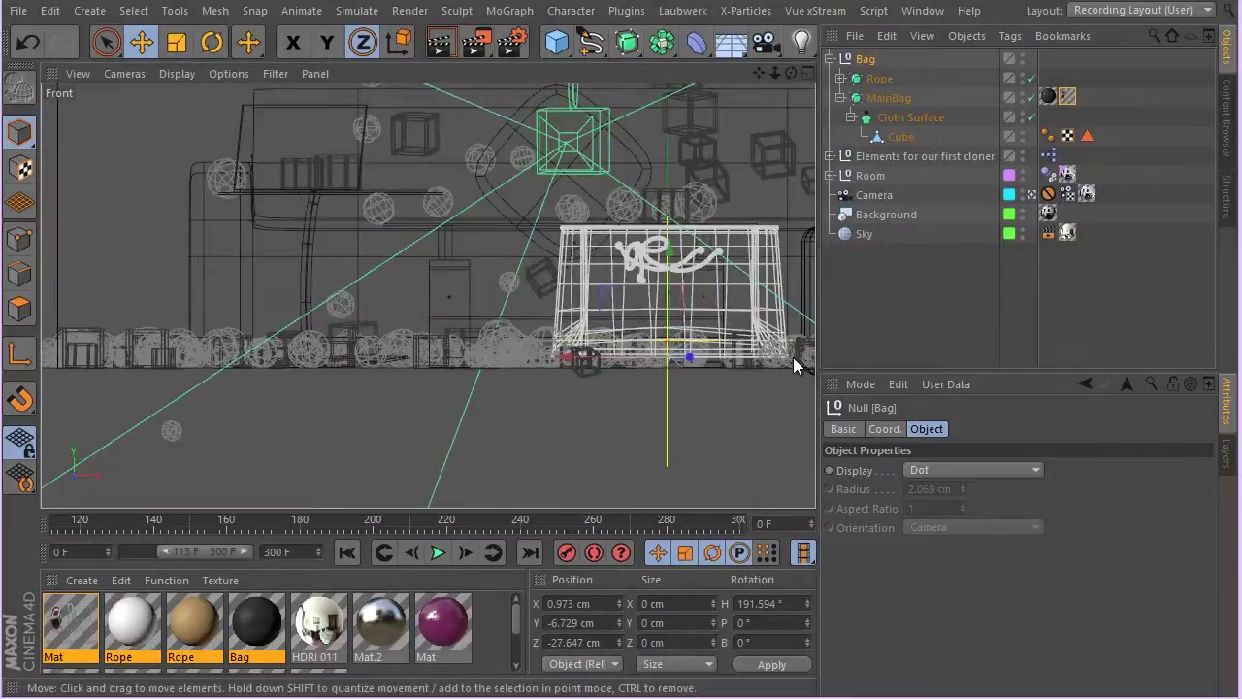
scroll(670, 330, up, 8)
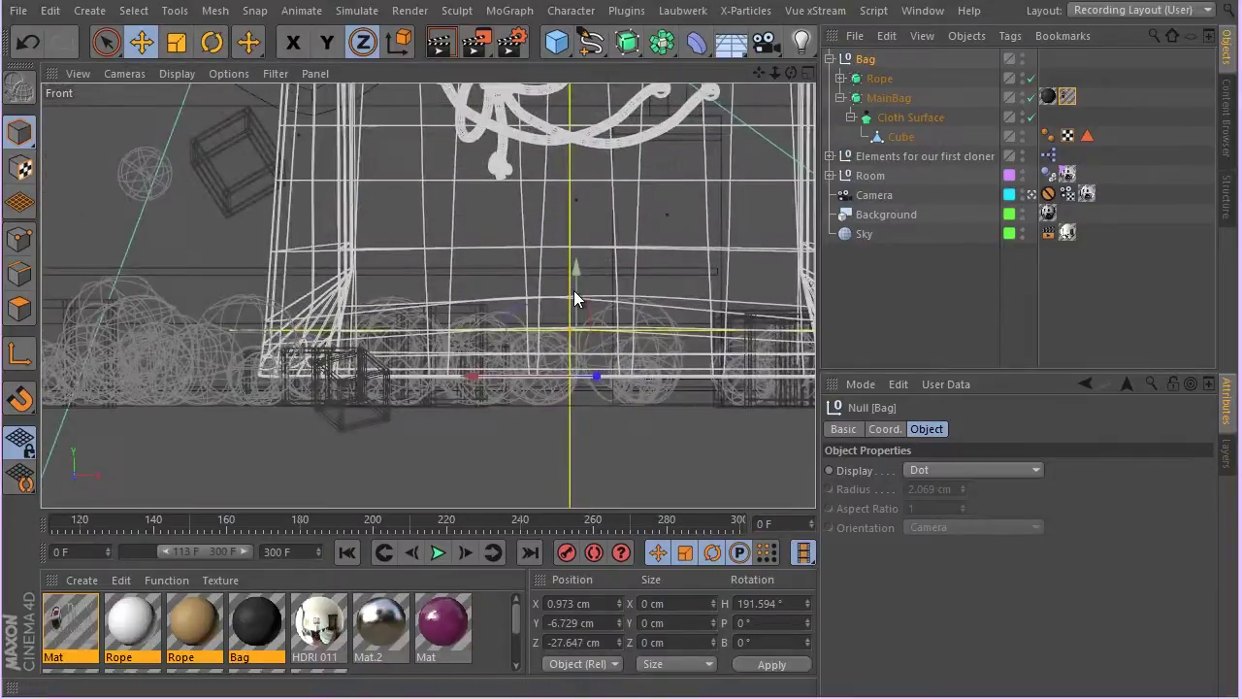
scroll(574, 299, up, 5)
drag(588, 325, 583, 419)
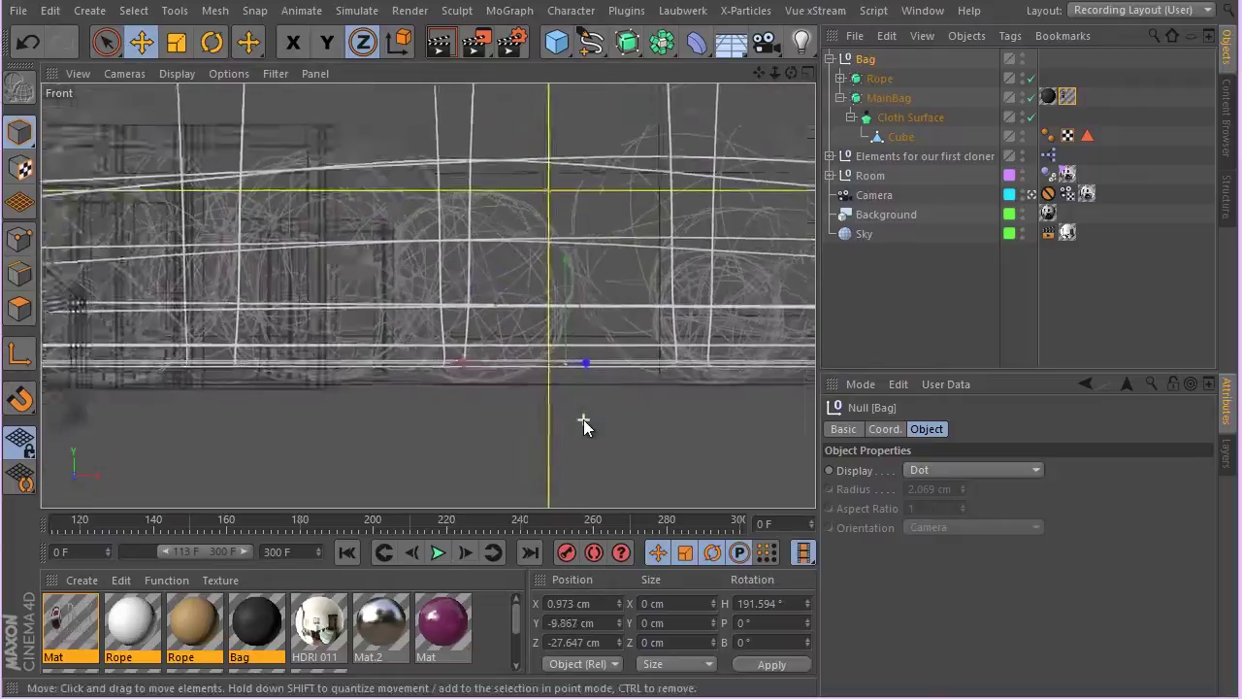
scroll(583, 419, up, 3)
drag(561, 270, 570, 291)
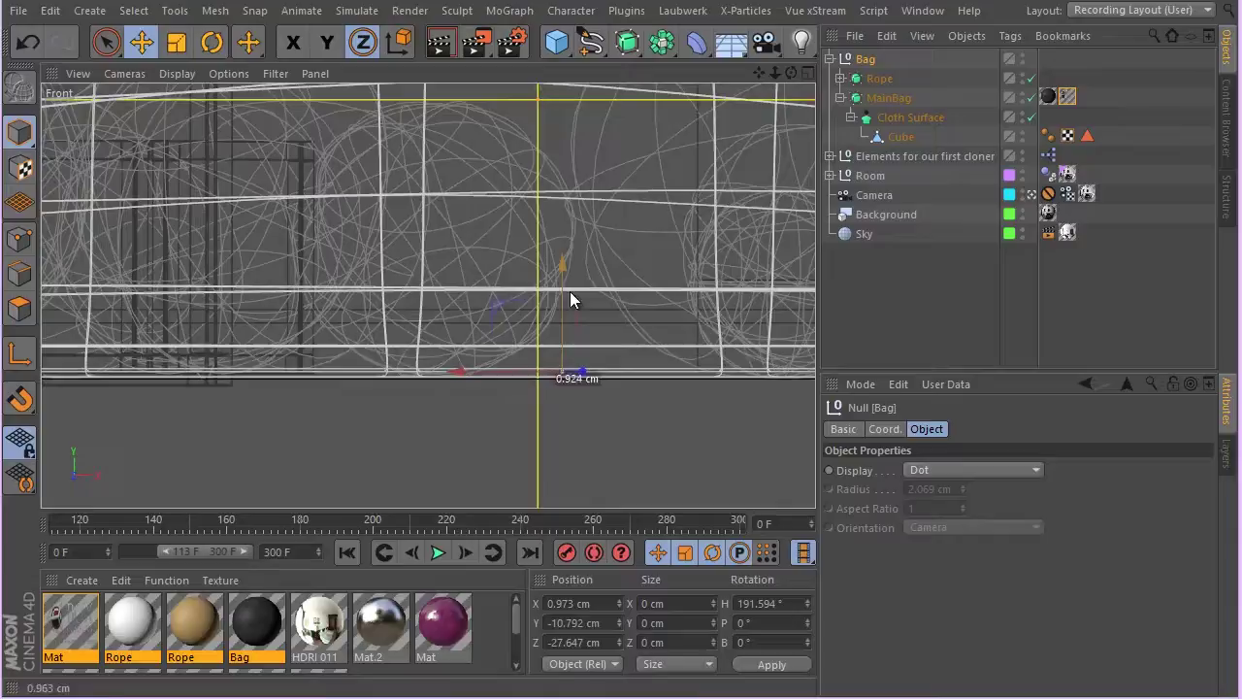
In the Top view, slide the bag left to X -15.397 cm, Z -17.615 cm
middle_click(524, 288)
middle_click(394, 233)
middle_click(416, 247)
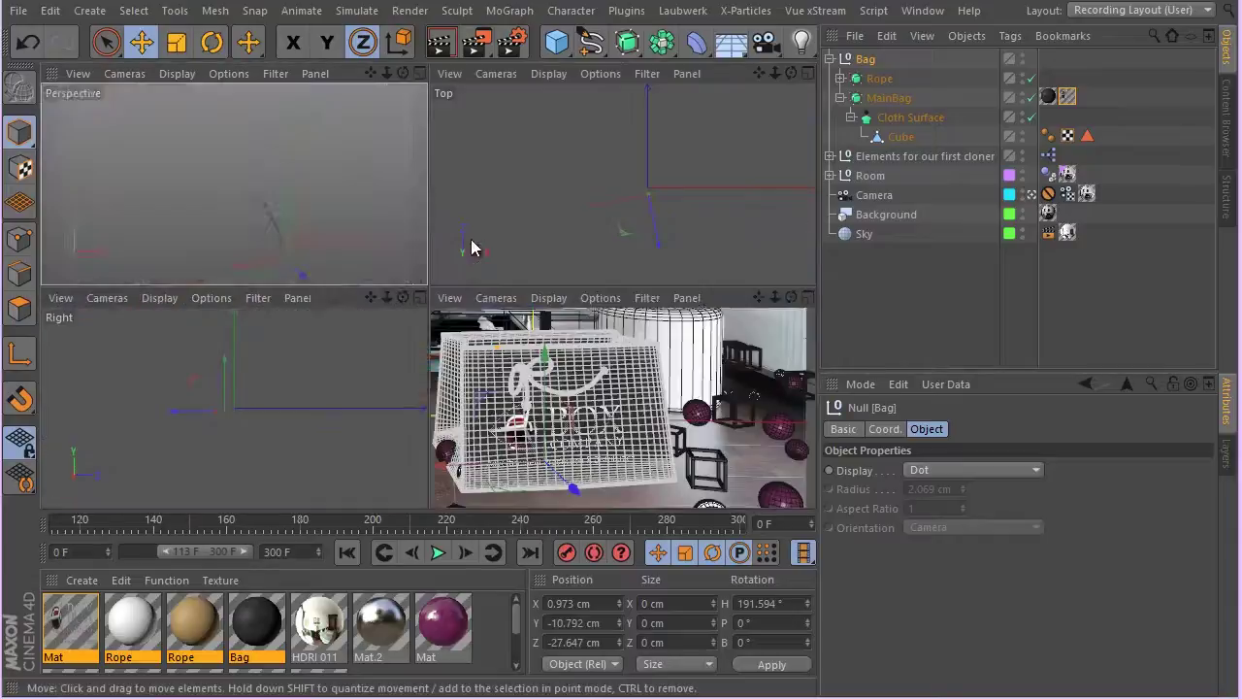
middle_click(559, 196)
scroll(466, 315, up, 8)
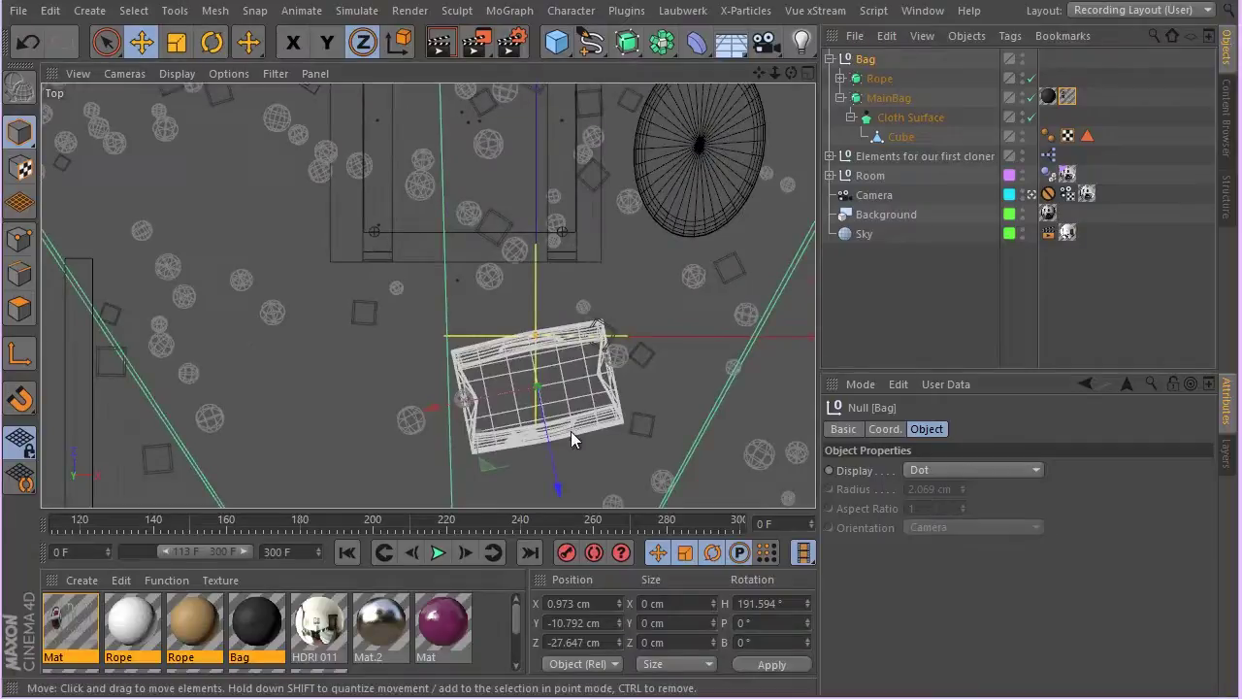
drag(488, 468, 457, 449)
middle_click(401, 300)
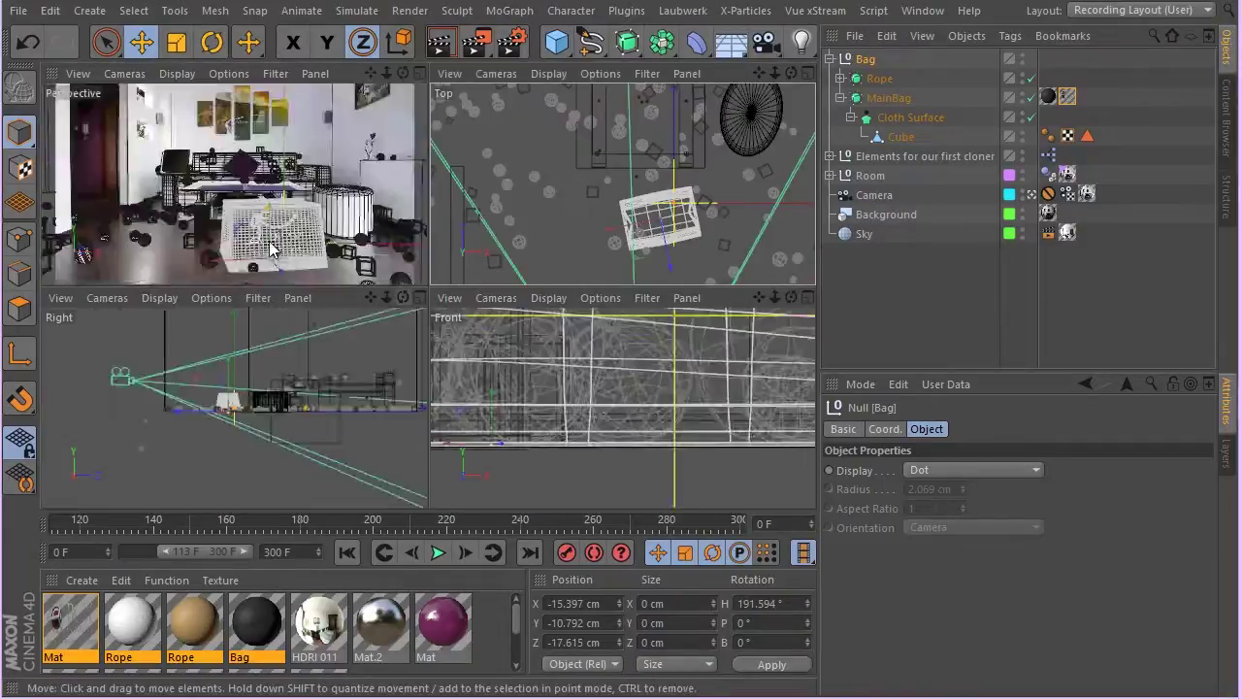
middle_click(272, 250)
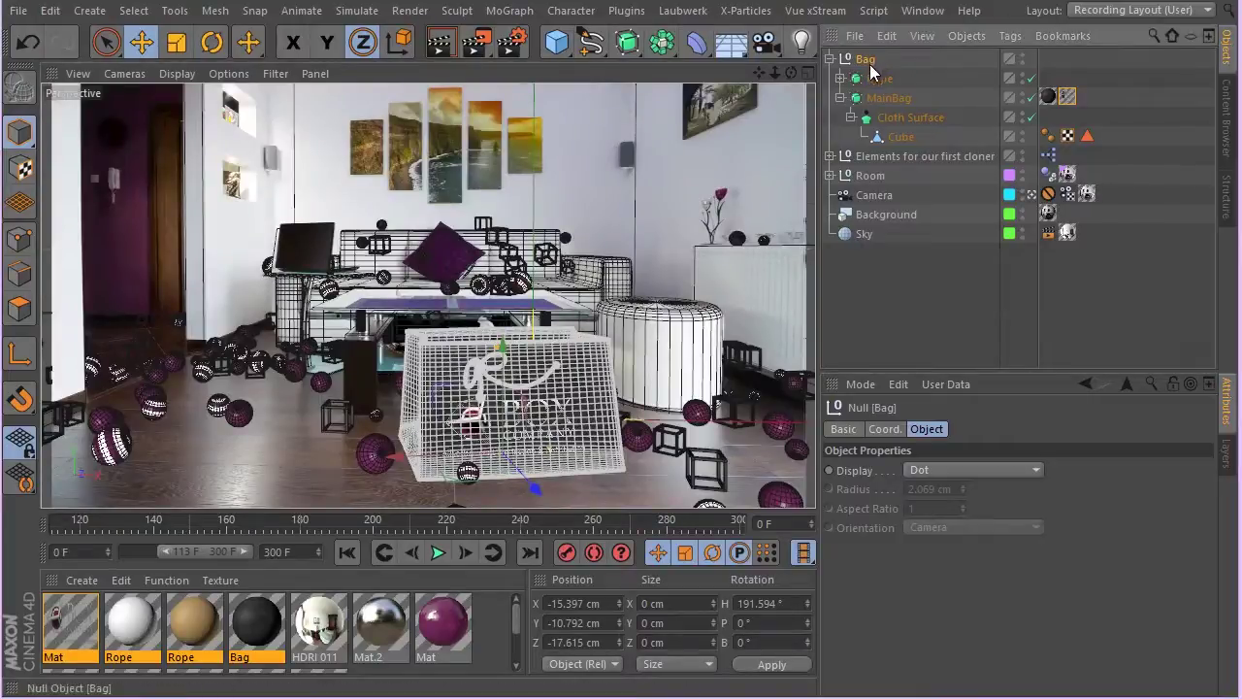
Scale the Bag down slightly, deselect it, and switch the viewport to smooth shading without wireframe lines
click(175, 43)
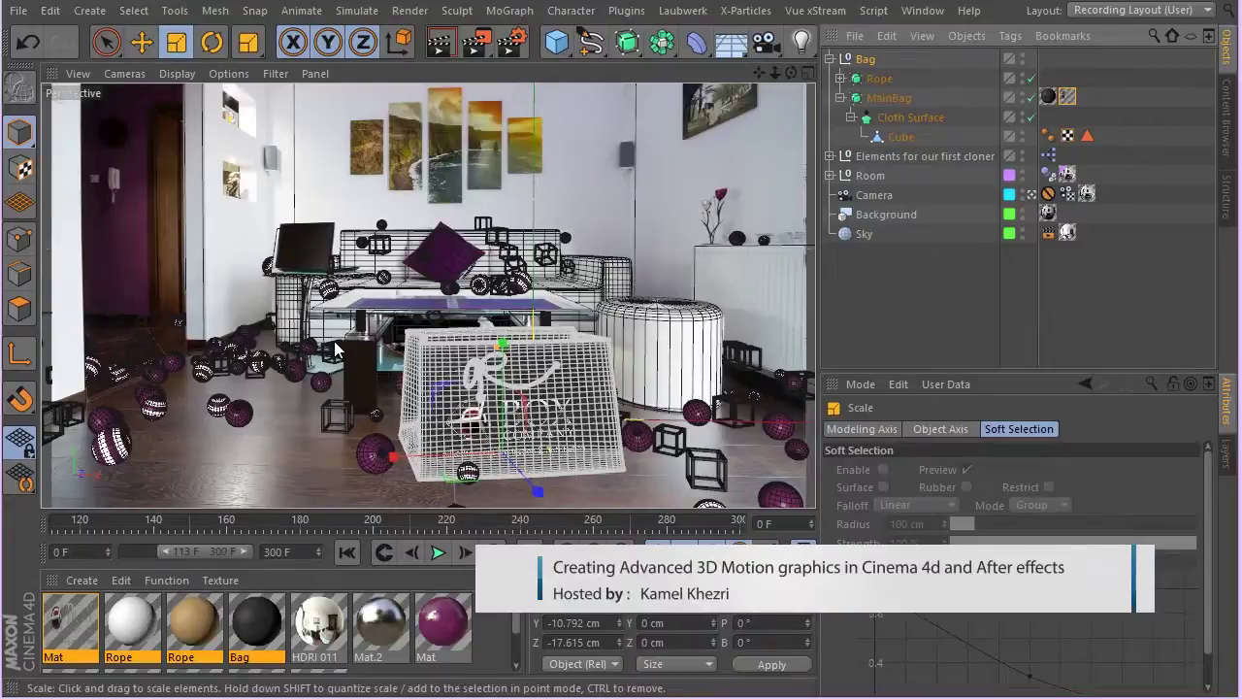
drag(334, 349, 221, 418)
click(1049, 313)
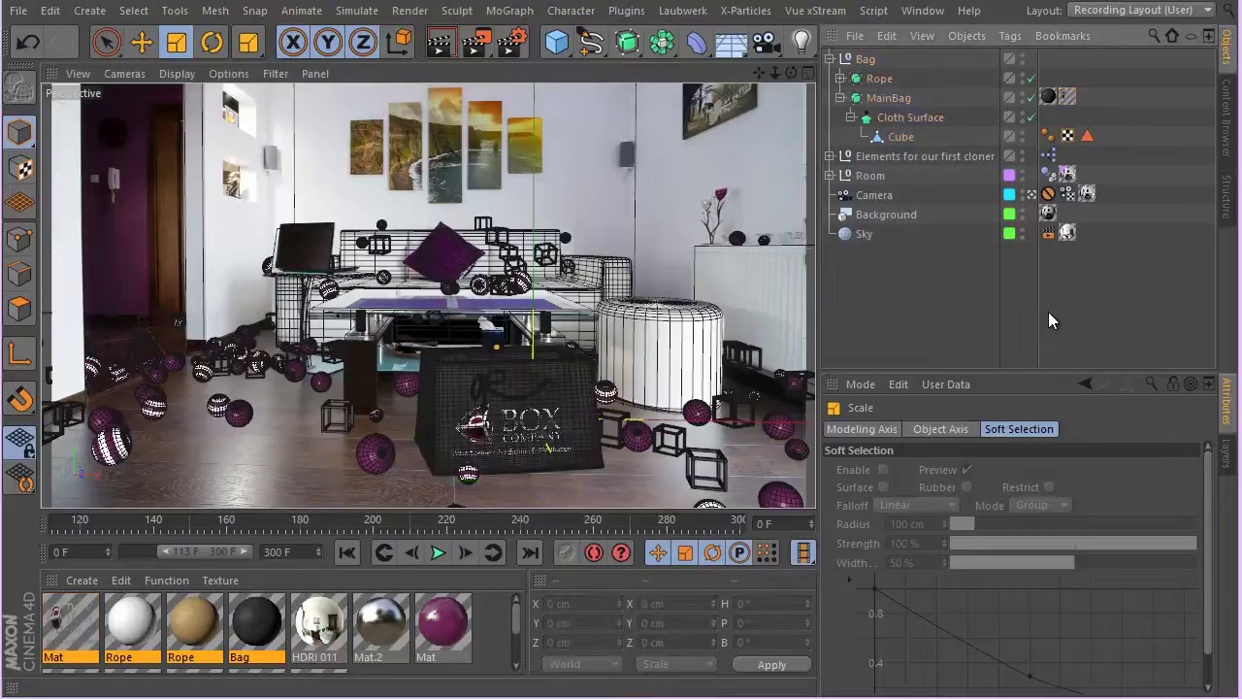
click(176, 74)
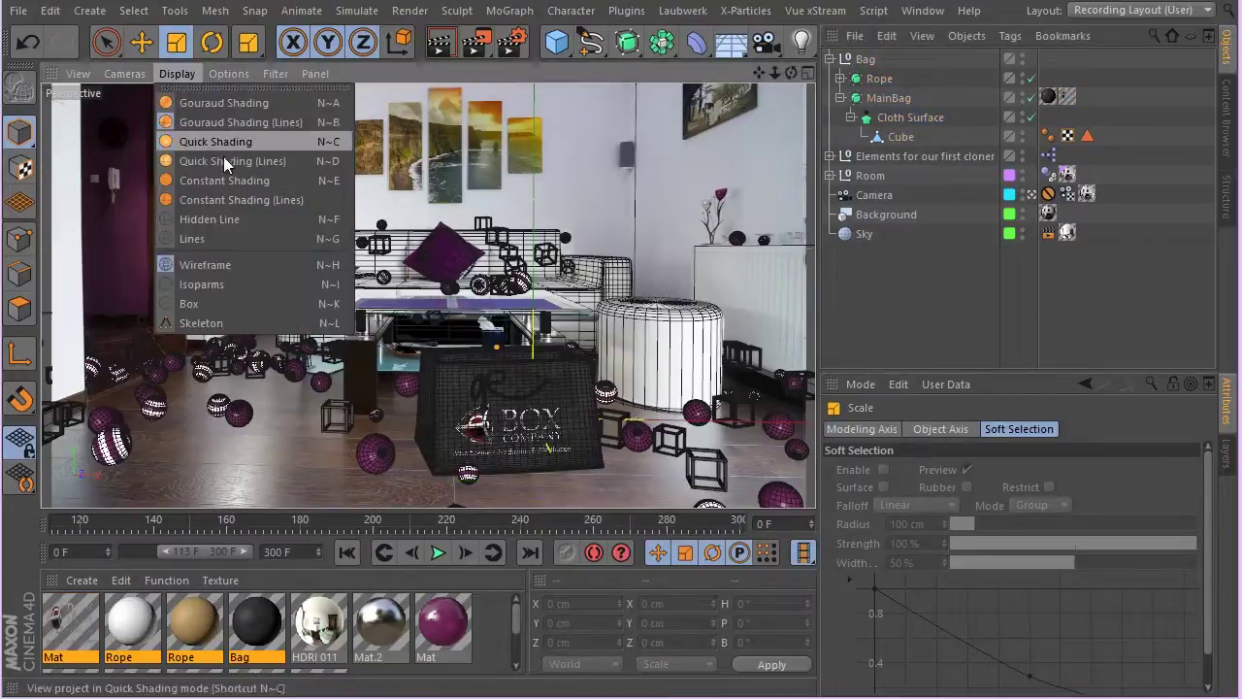
click(234, 103)
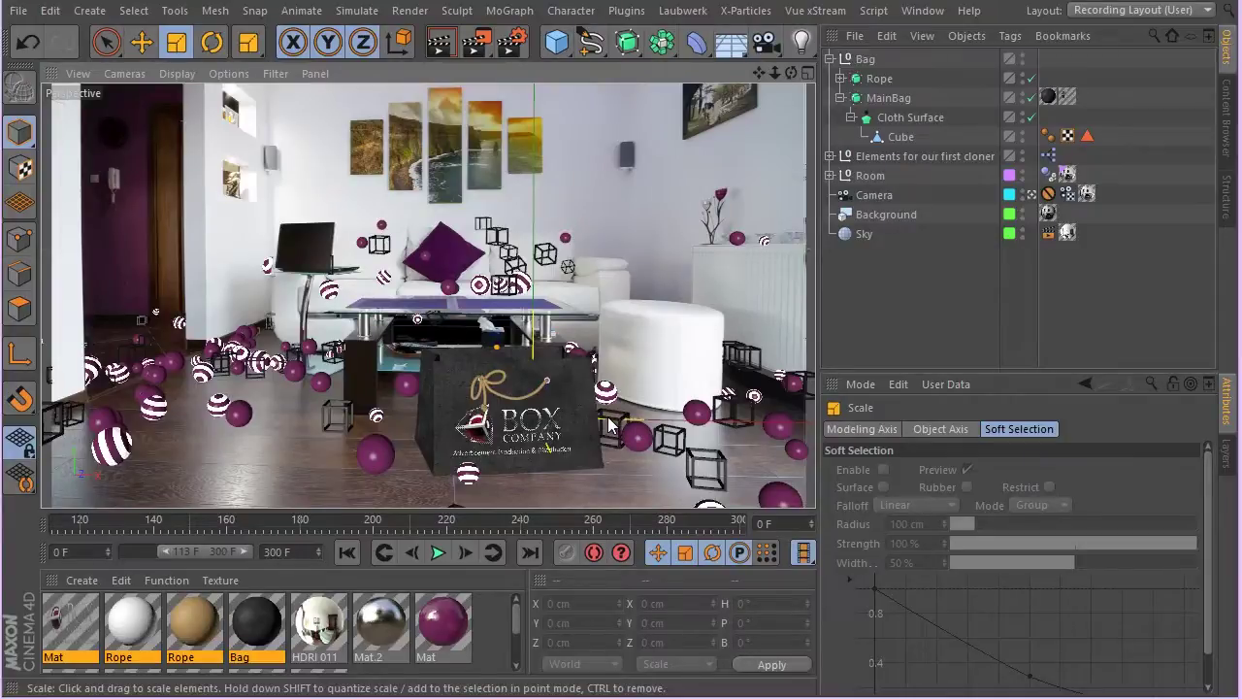
middle_click(407, 252)
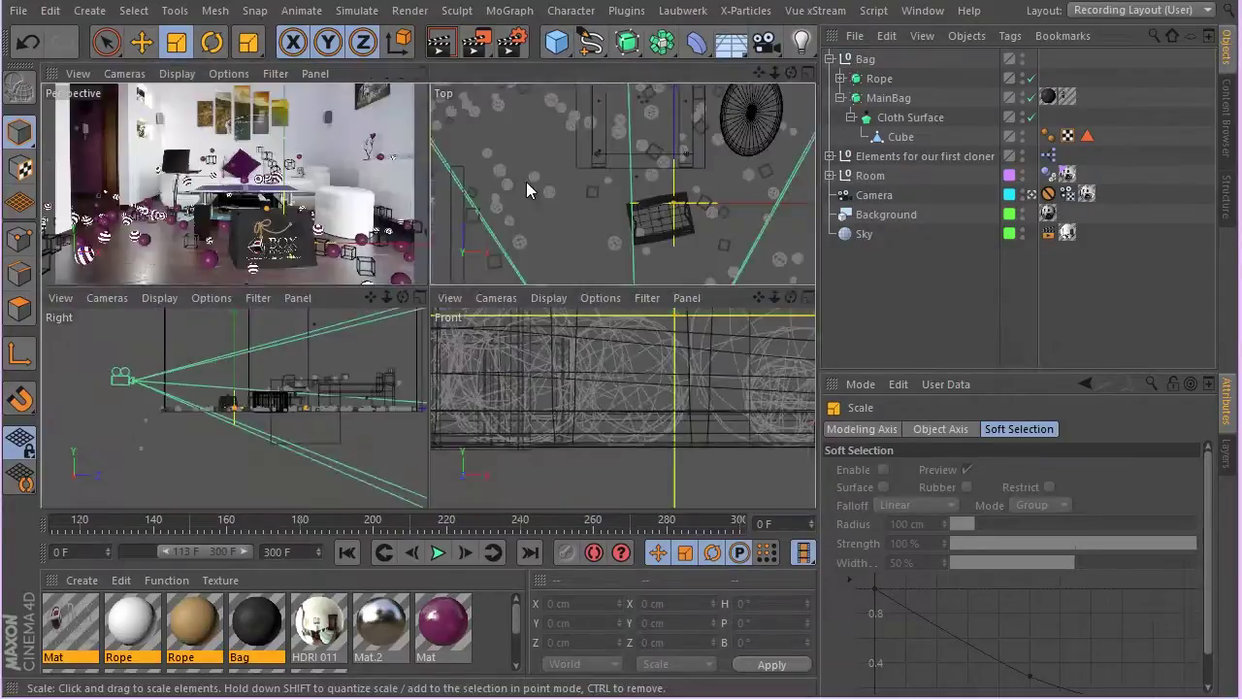
middle_click(527, 188)
middle_click(448, 309)
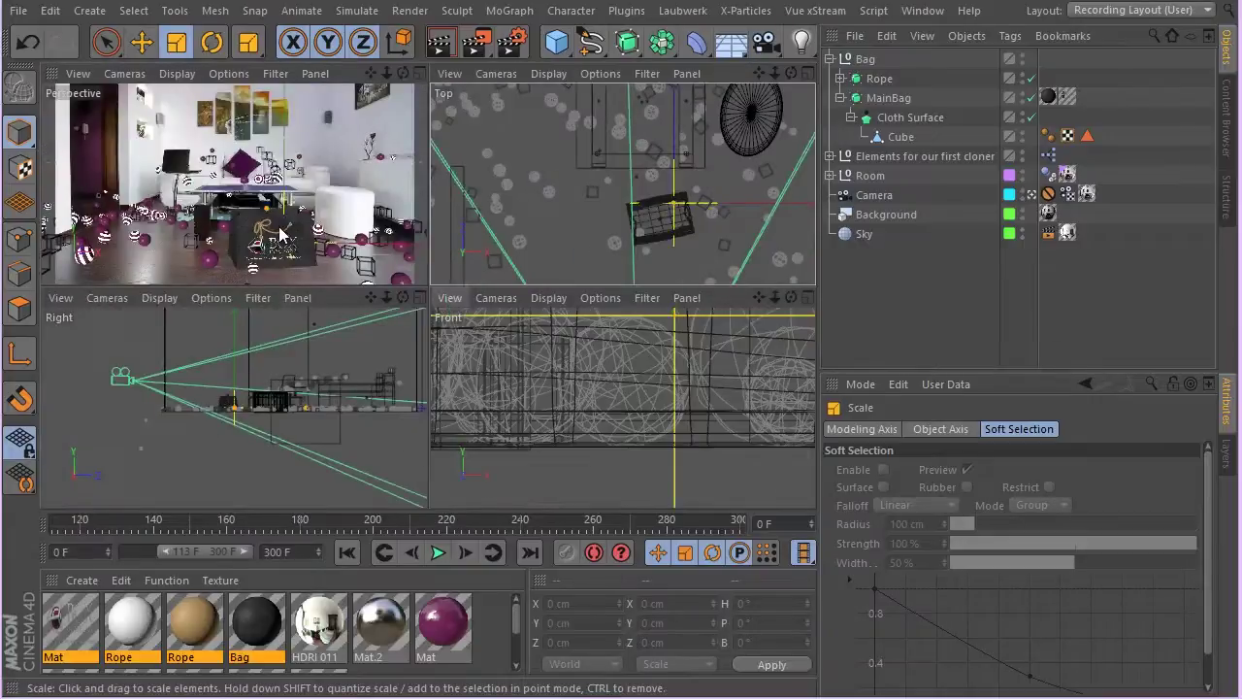
middle_click(306, 260)
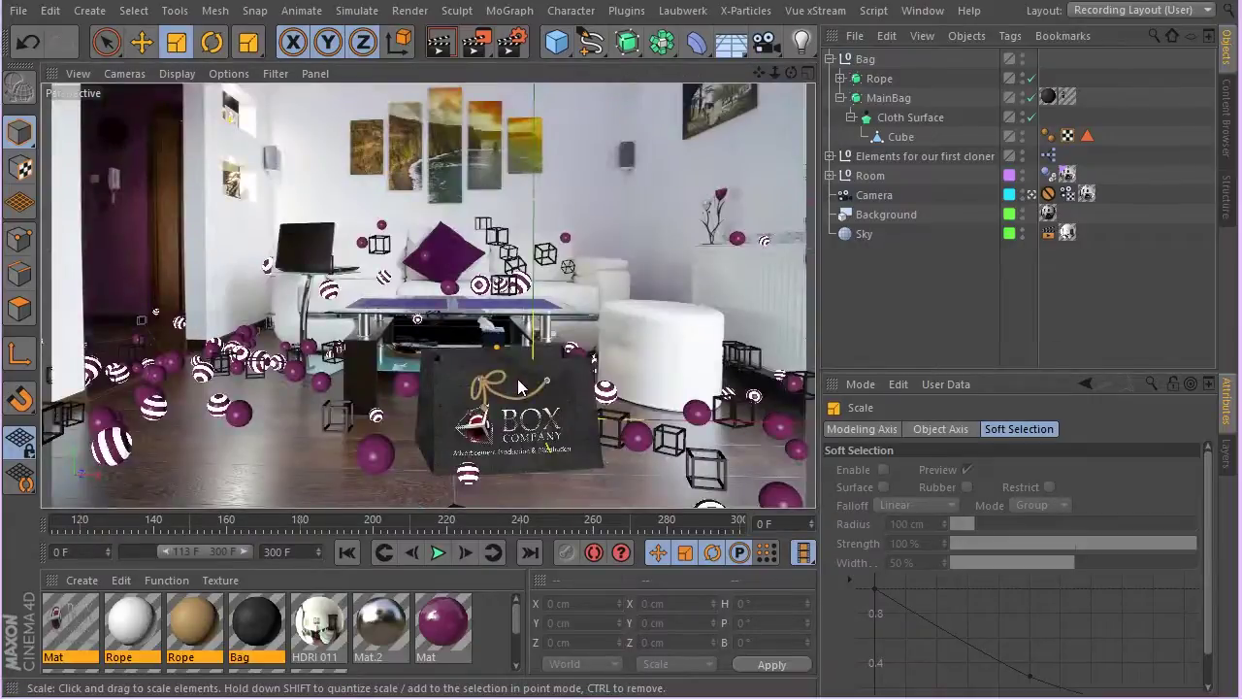